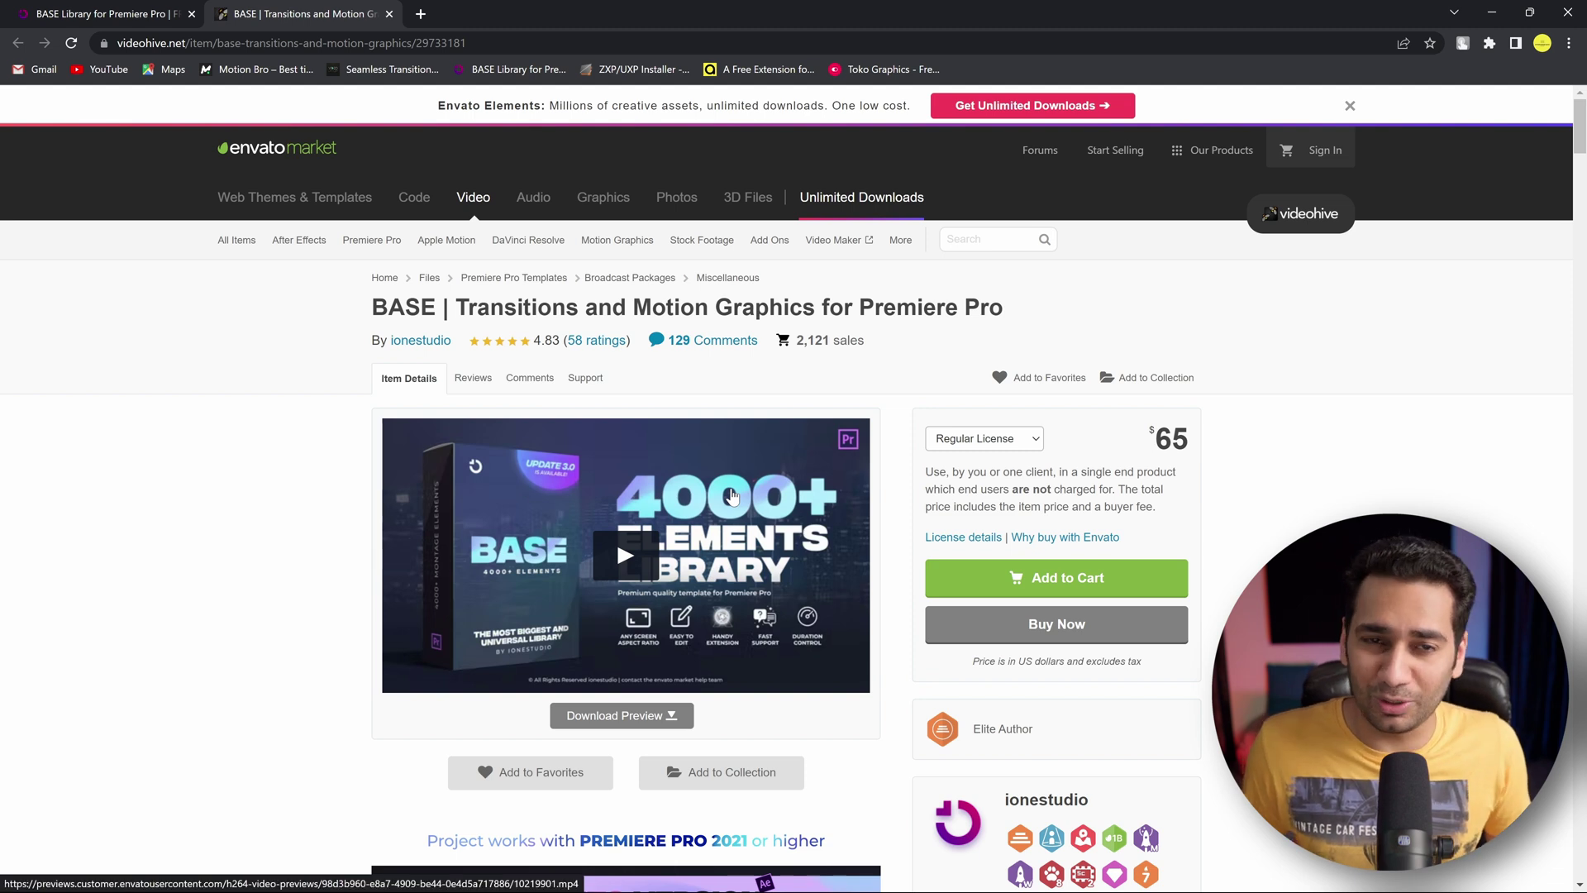
# - View the free BASE Library Demo Pack page on Gumroad, then close Chrome
pyautogui.click(59, 8)
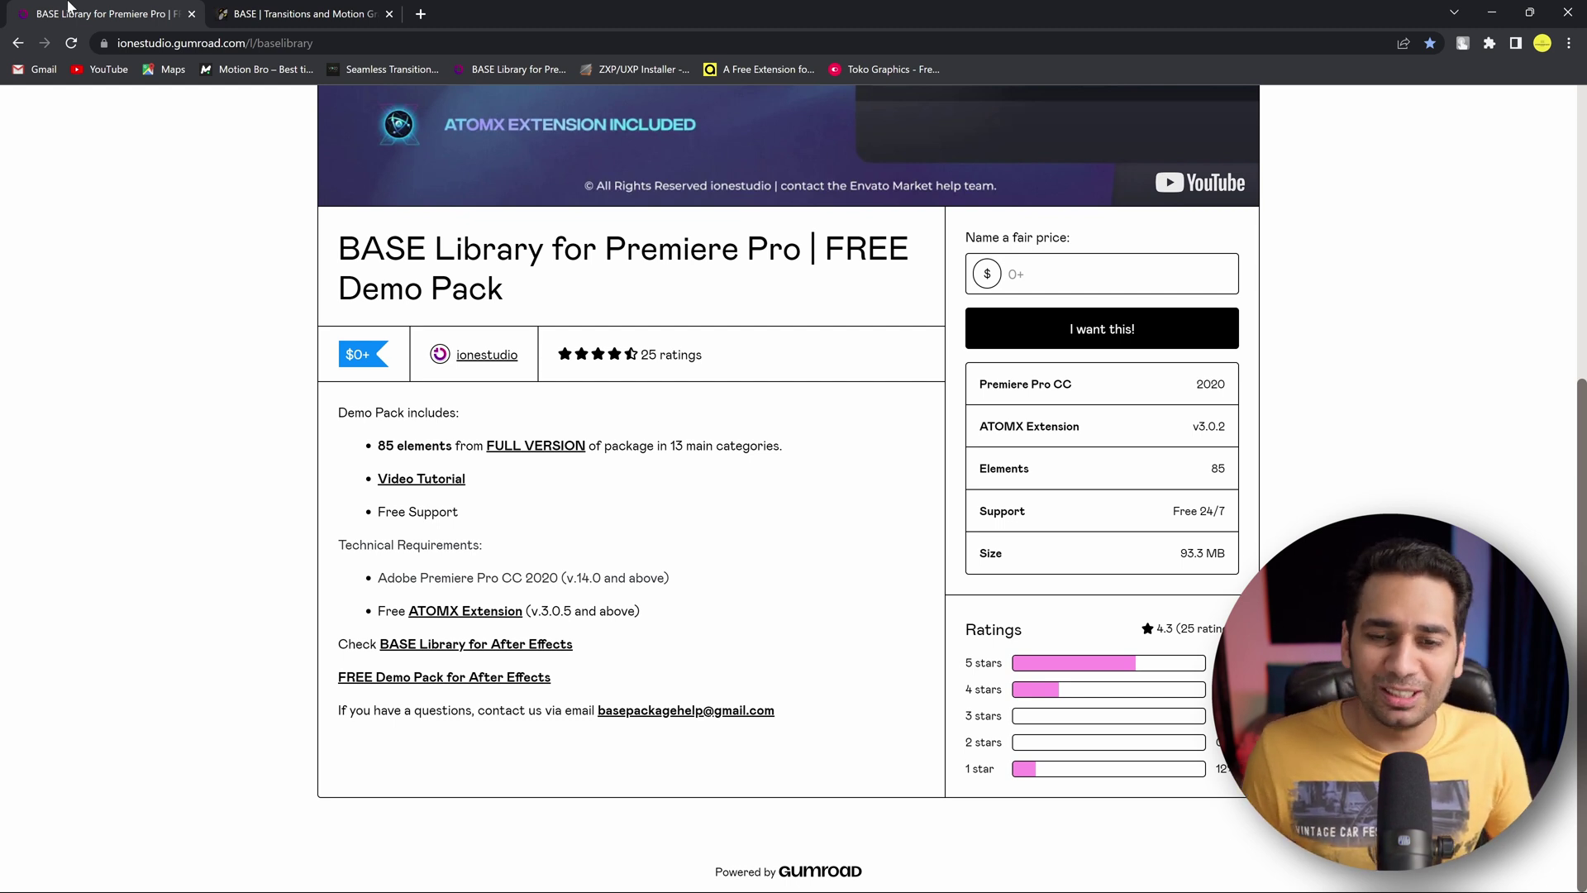
pyautogui.click(1568, 13)
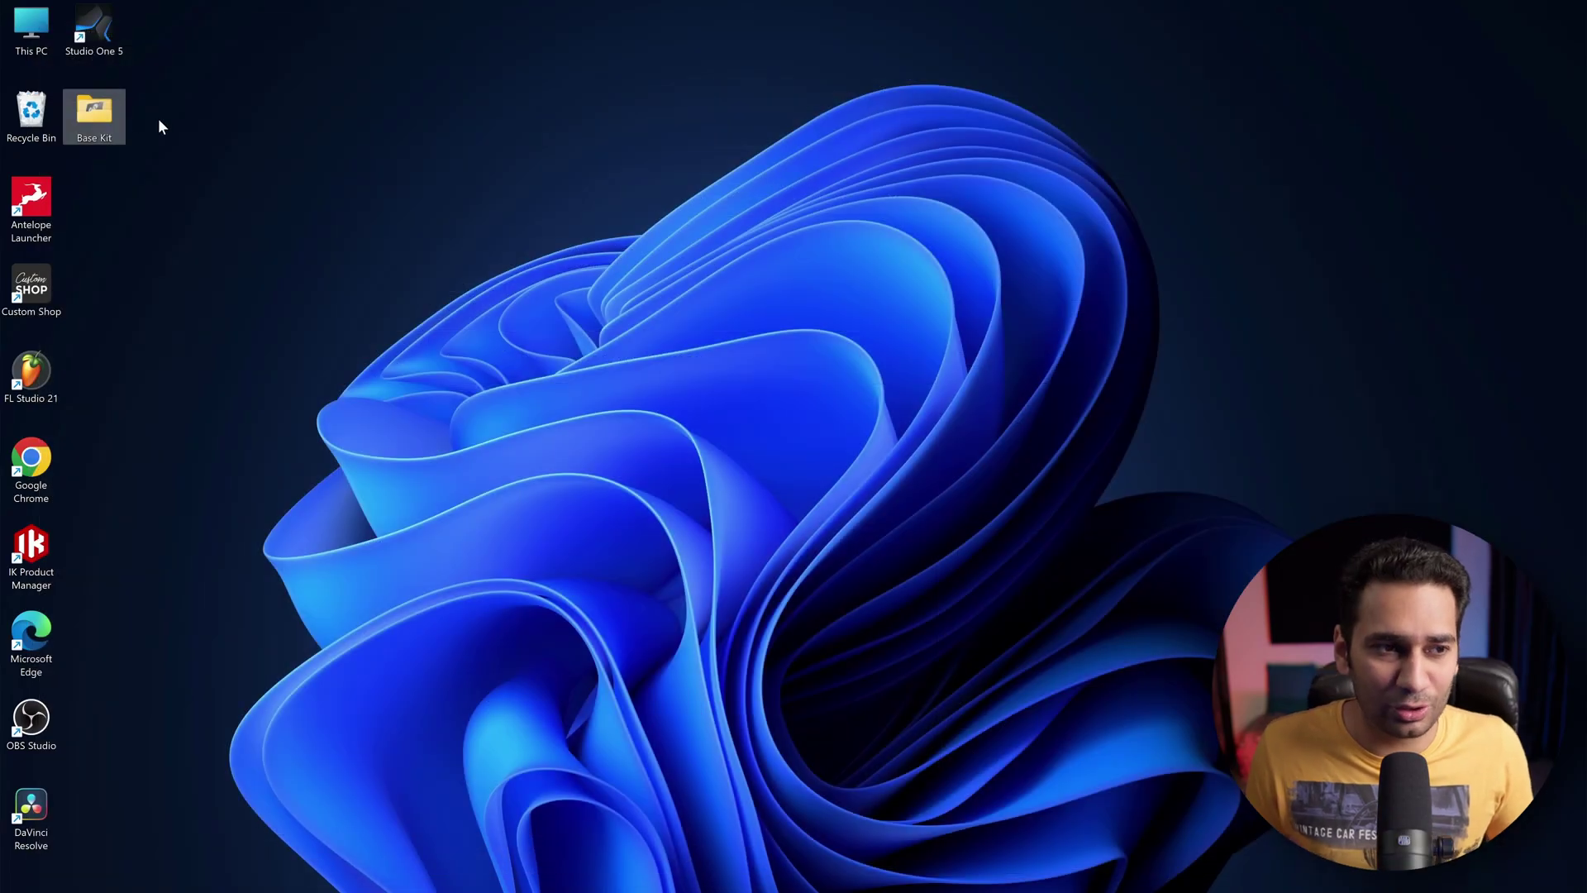
# - Open the Base Kit desktop folder, select its first five items, and launch Premiere Pro
pyautogui.doubleClick(93, 109)
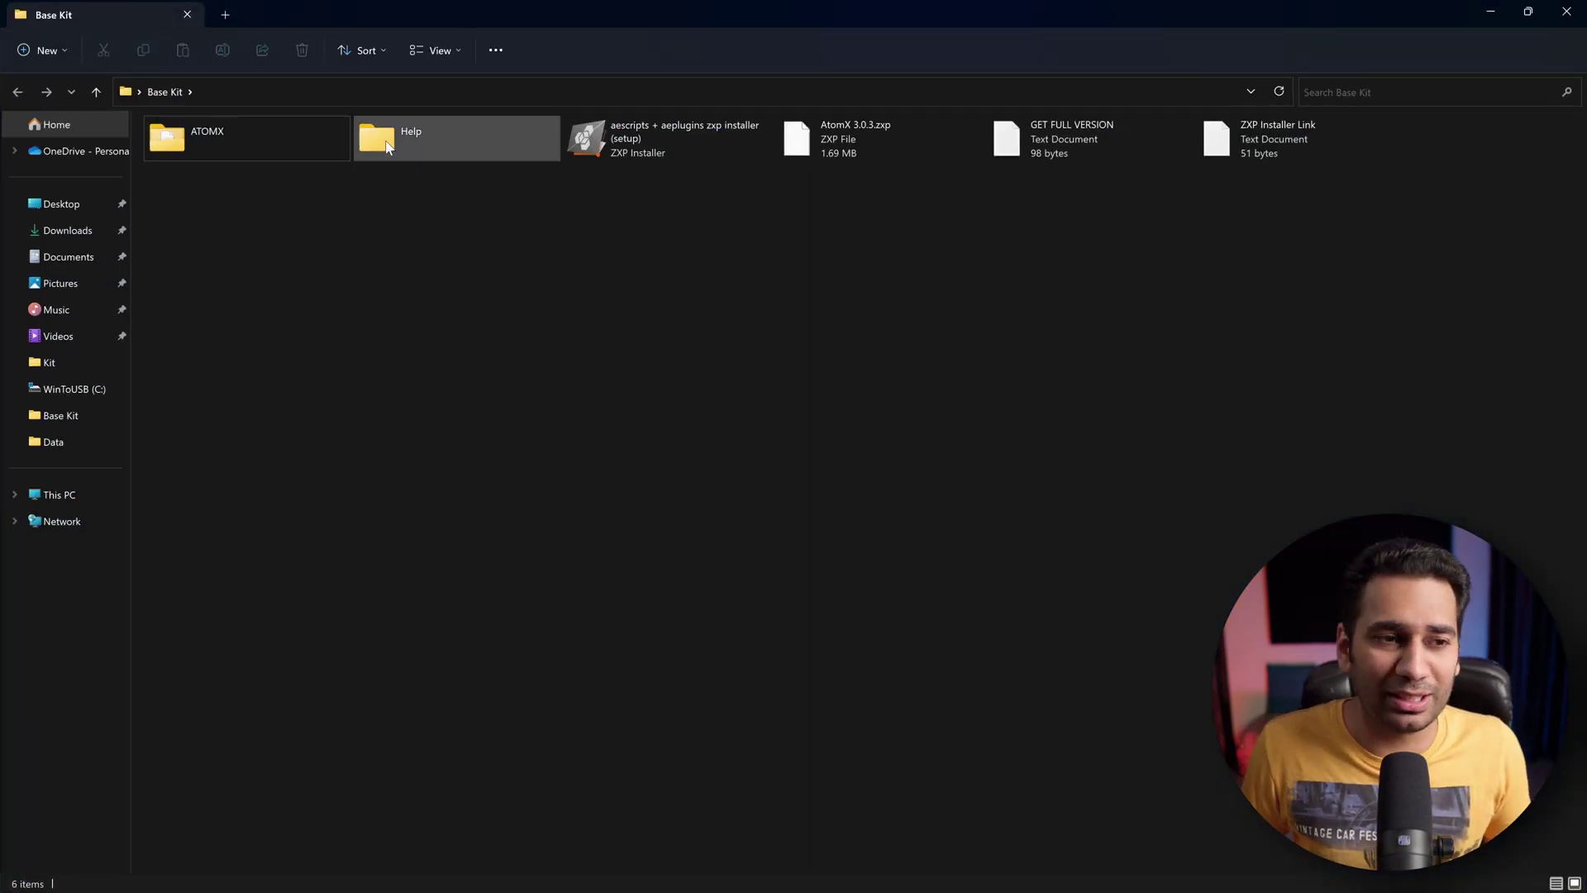
pyautogui.moveTo(1055, 480); pyautogui.dragTo(229, 106)
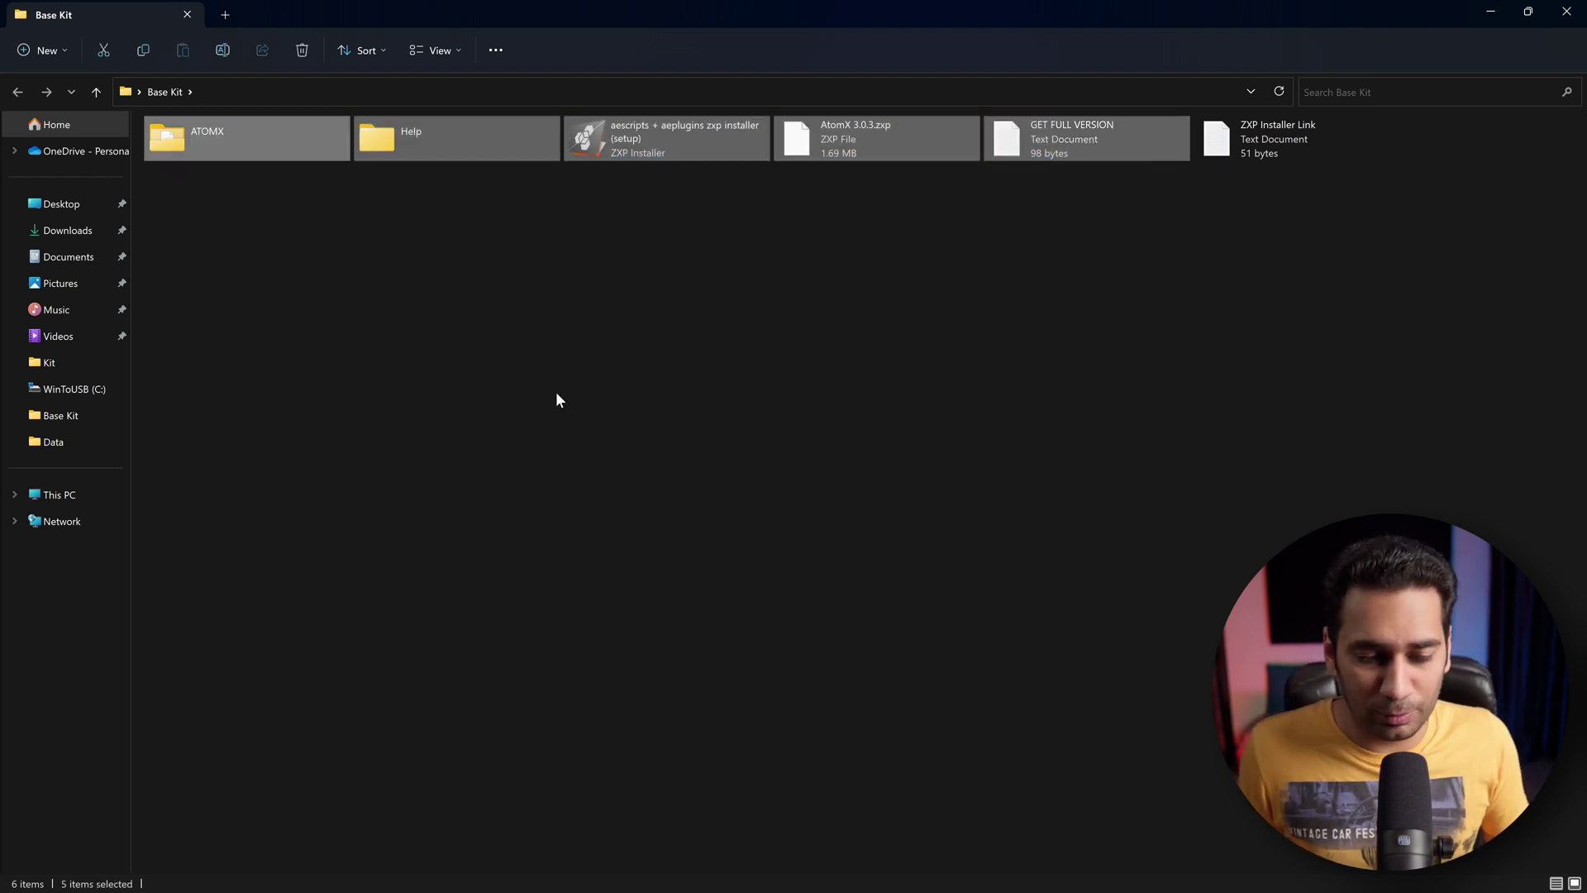
pyautogui.click(886, 875)
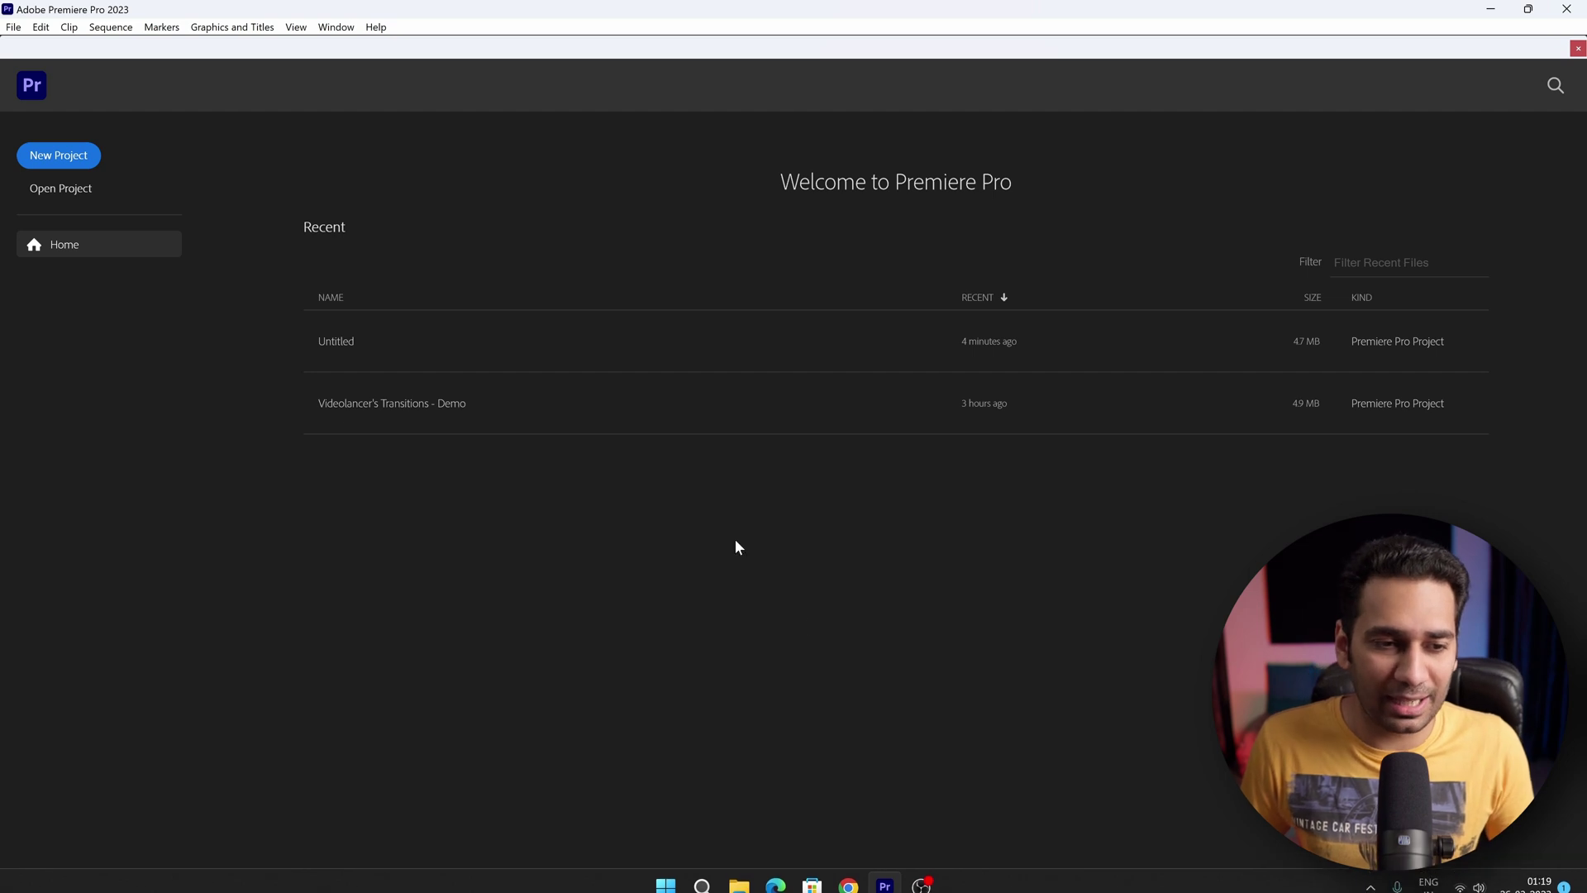
# - Open the Untitled project, skip the missing fonts, and confirm Window > Extensions has nothing available
pyautogui.click(645, 356)
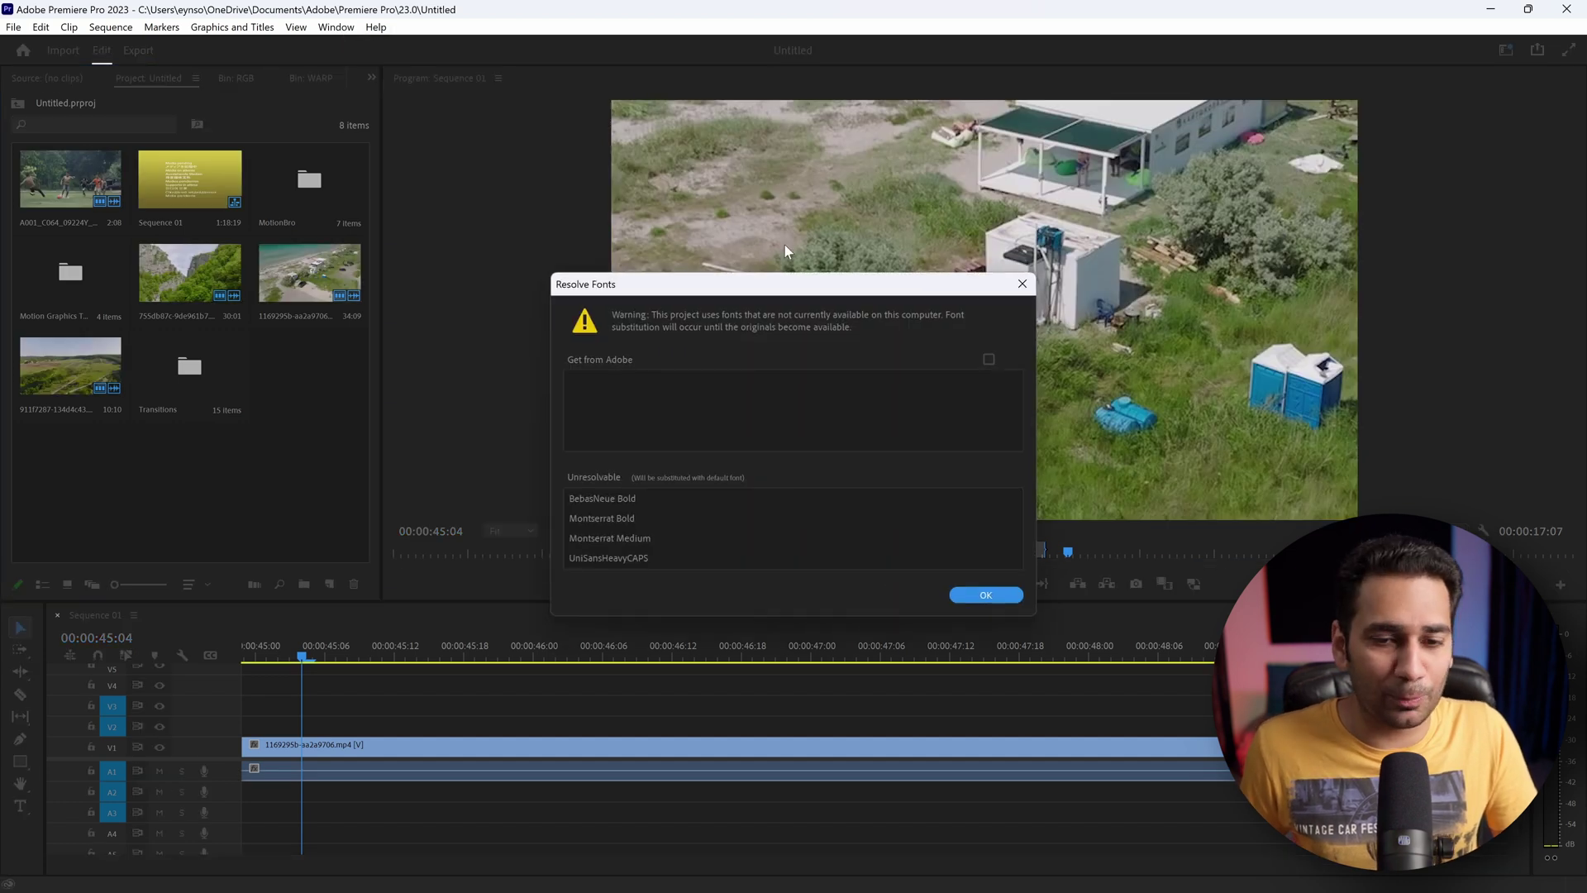
pyautogui.press('Return')
pyautogui.click(335, 26)
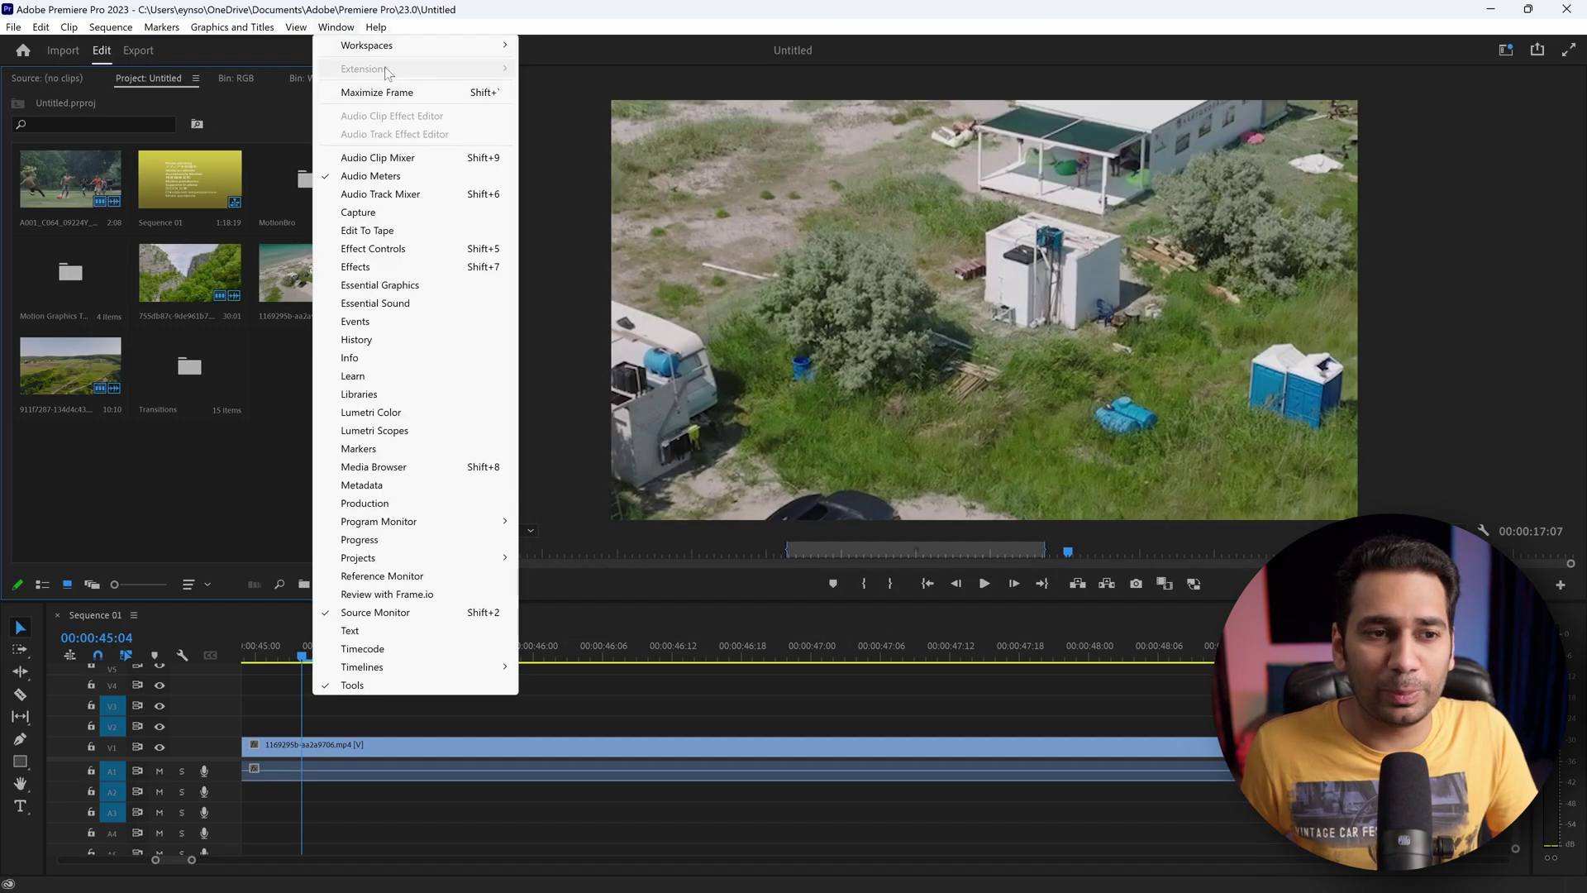
pyautogui.press('Escape')
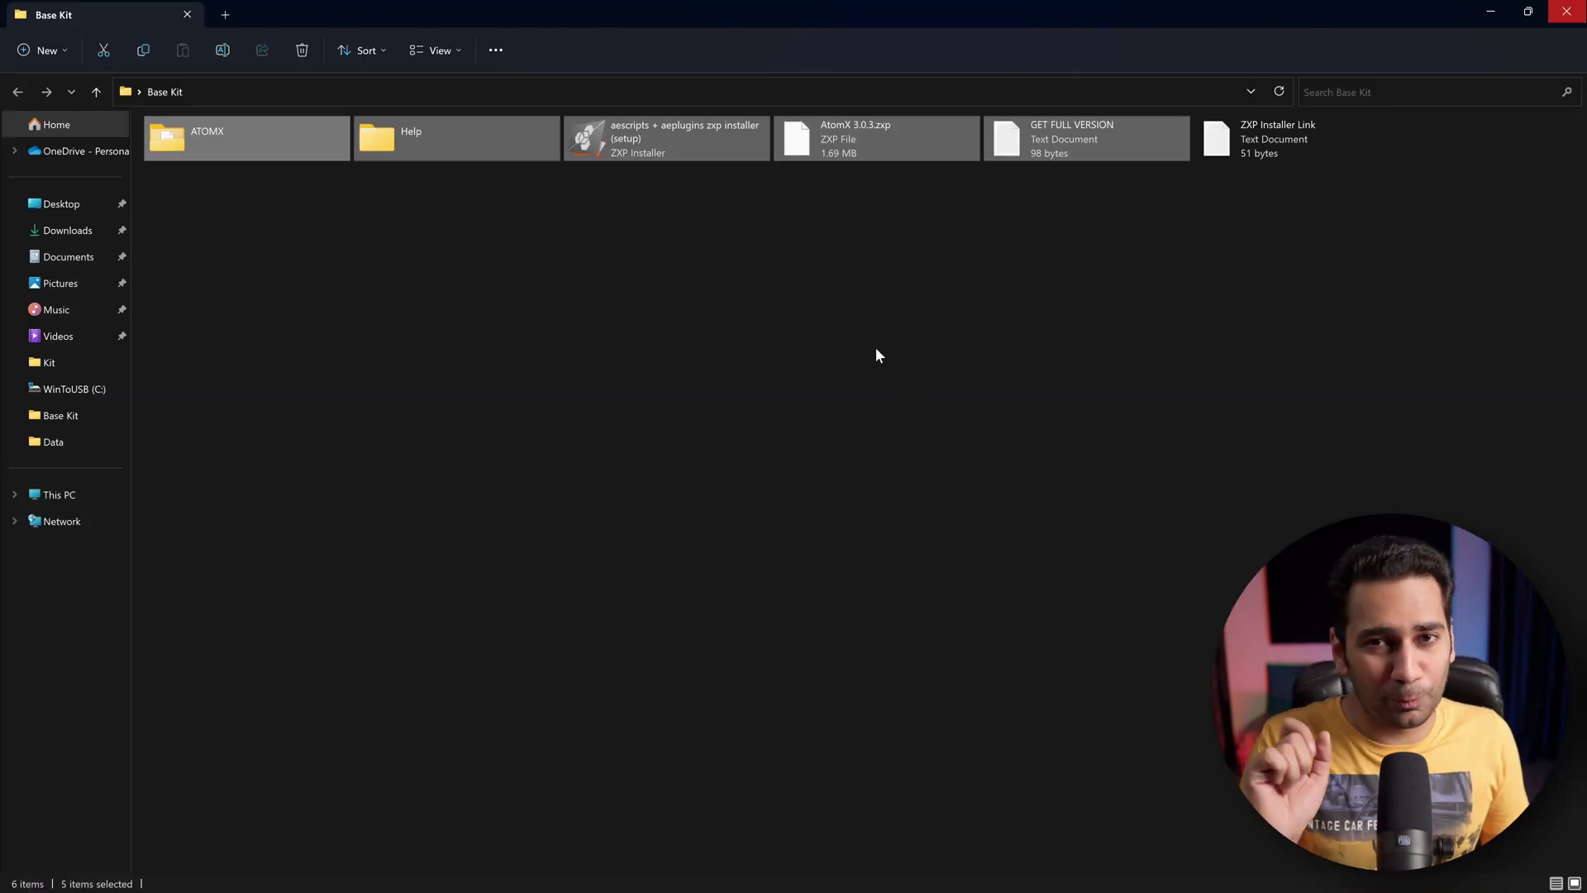
# - Run the ZXP Installer setup from Base Kit, accept its license terms, and install it
pyautogui.moveTo(873, 355); pyautogui.dragTo(869, 370)
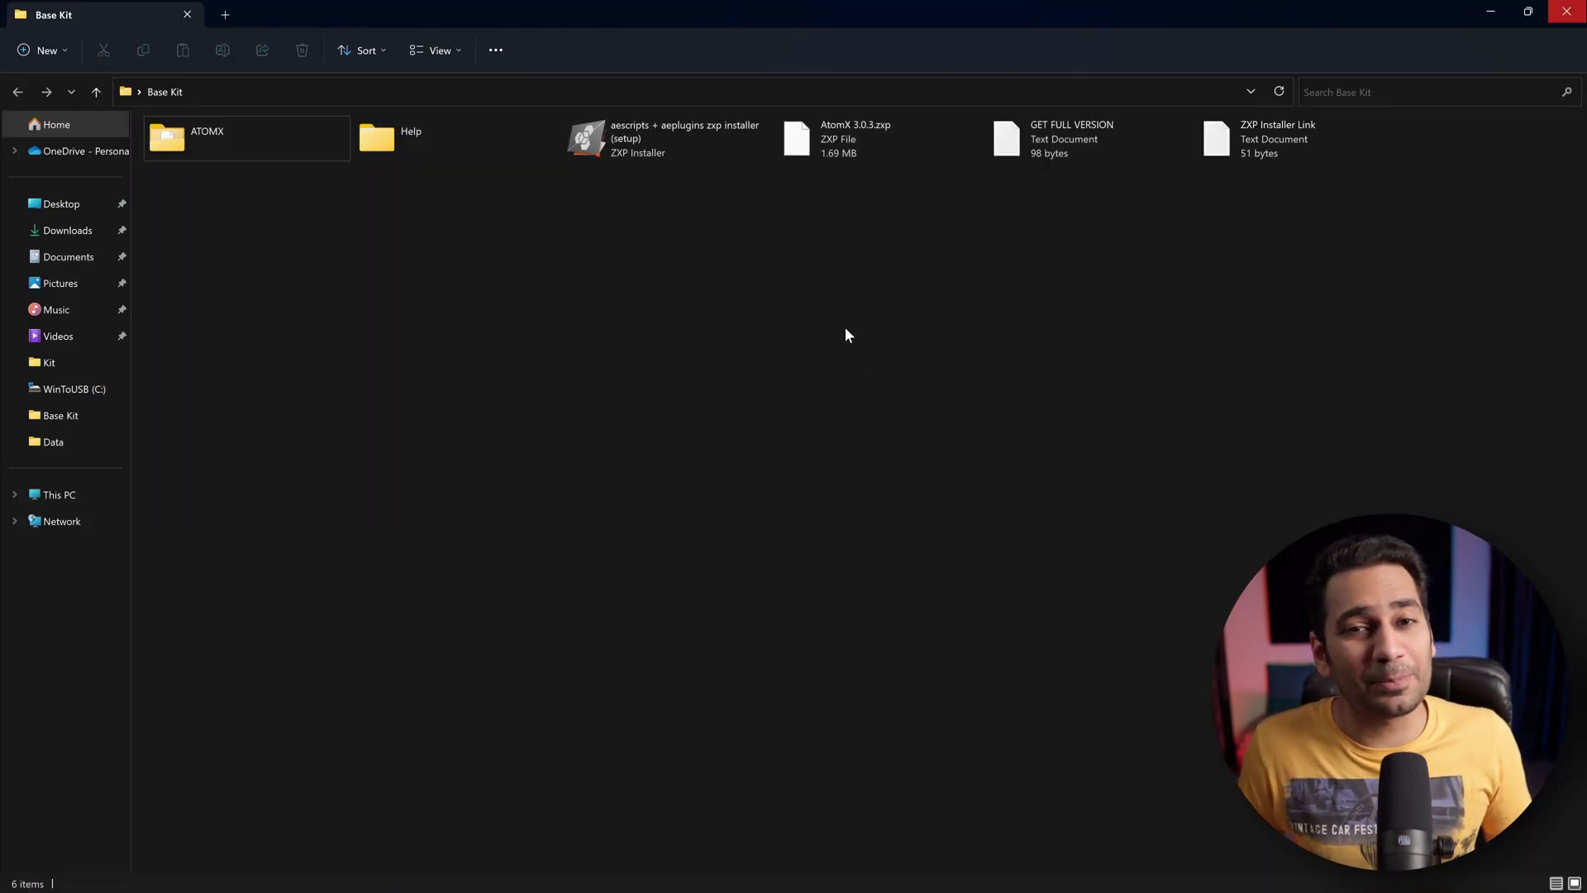
pyautogui.doubleClick(679, 131)
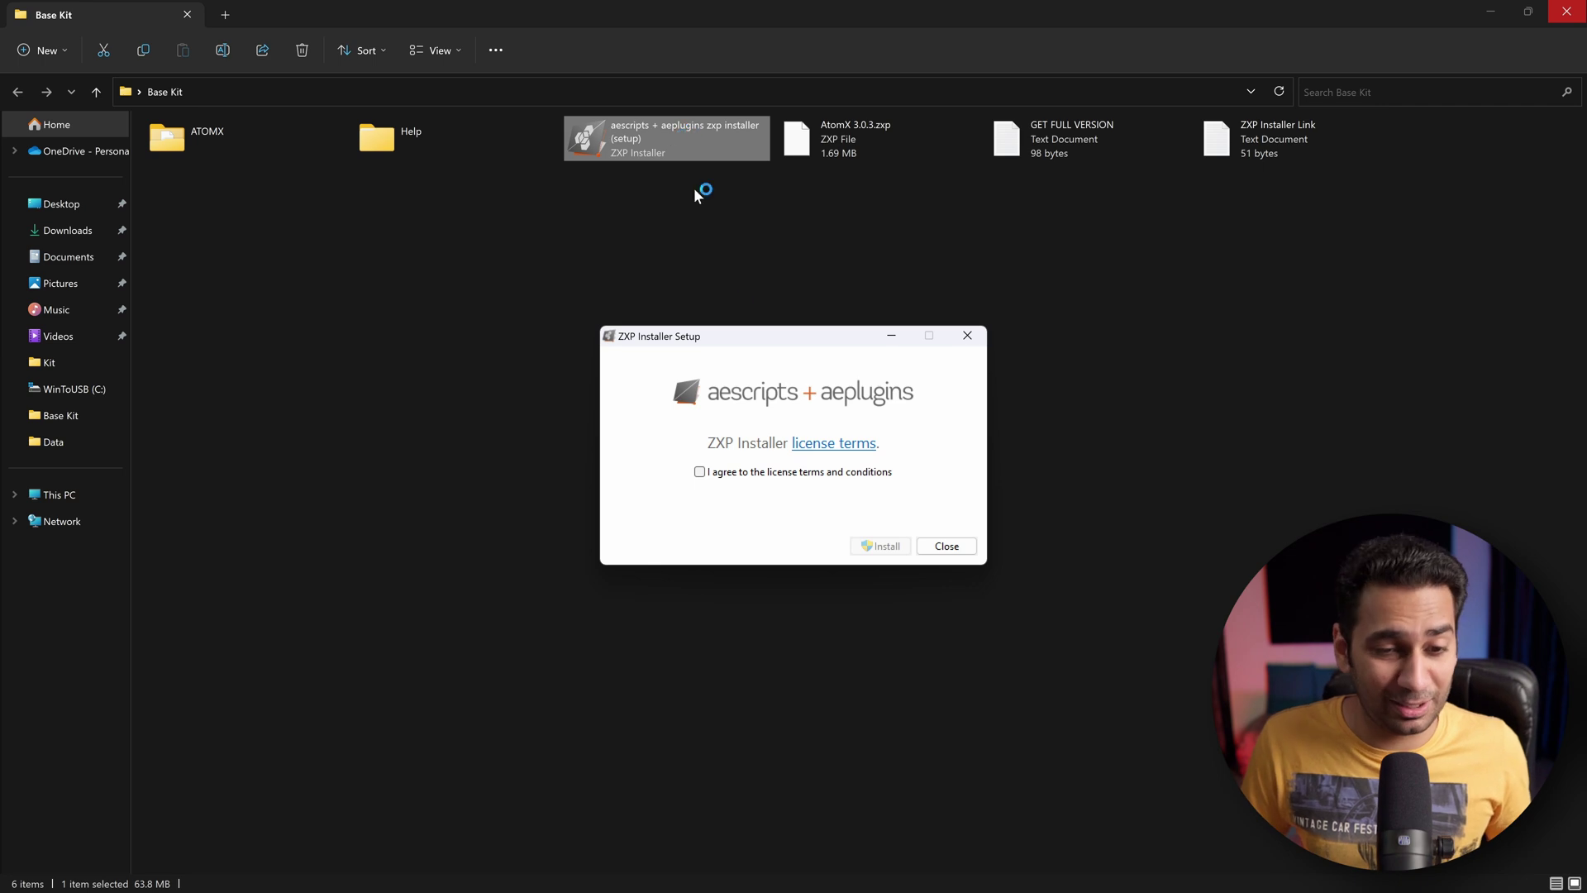
pyautogui.click(742, 472)
pyautogui.click(877, 549)
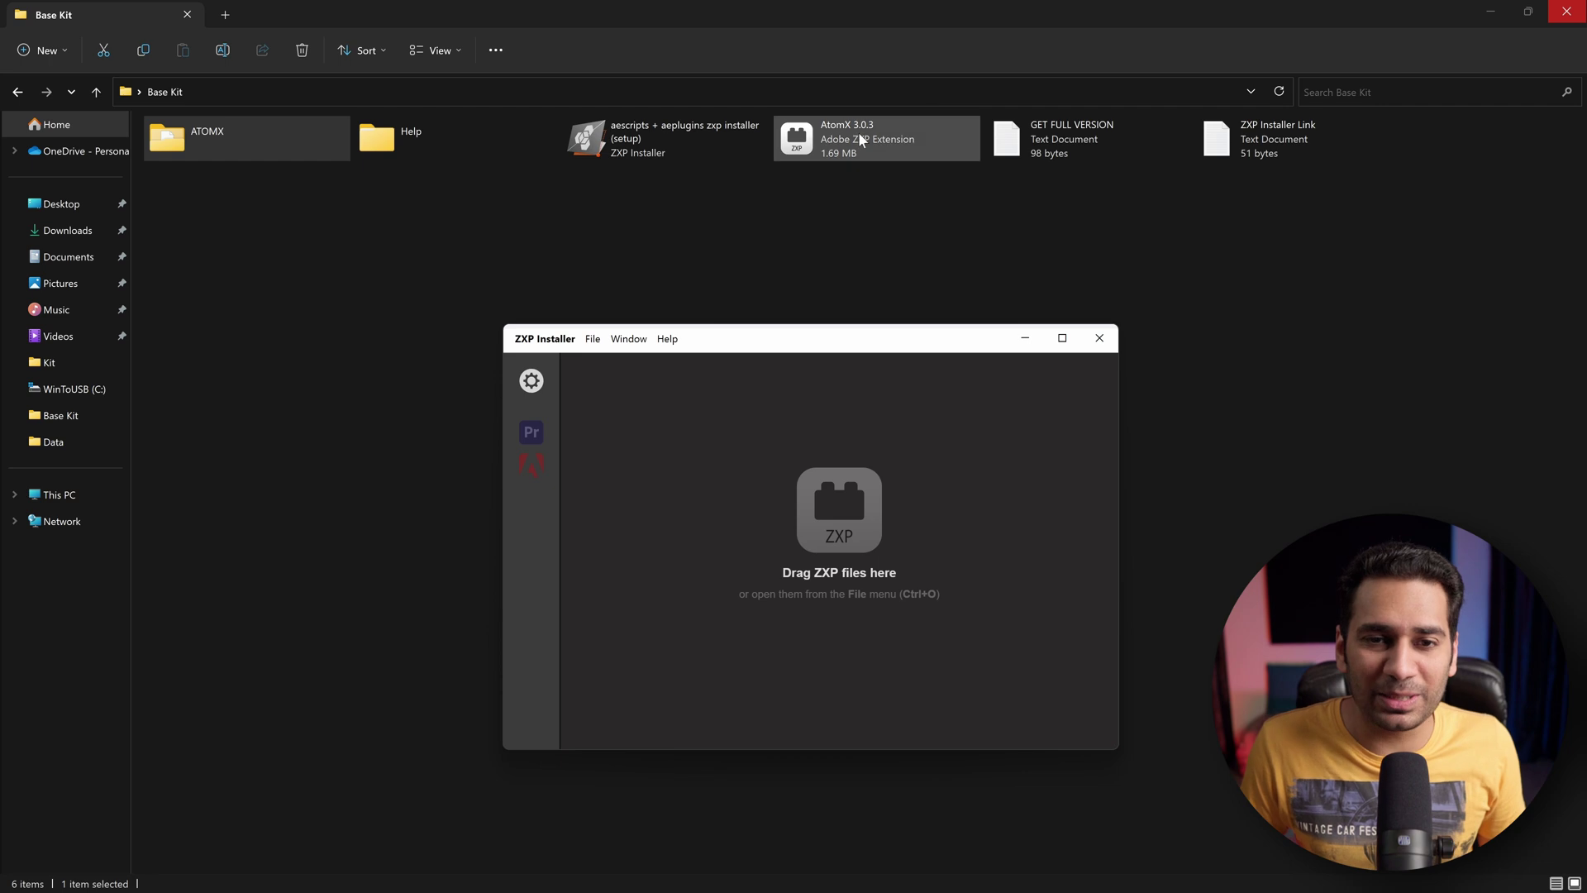
# - Load the AtomX 3.0.3 extension file from Desktop > Base Kit into ZXP Installer
pyautogui.moveTo(847, 131); pyautogui.dragTo(847, 547)
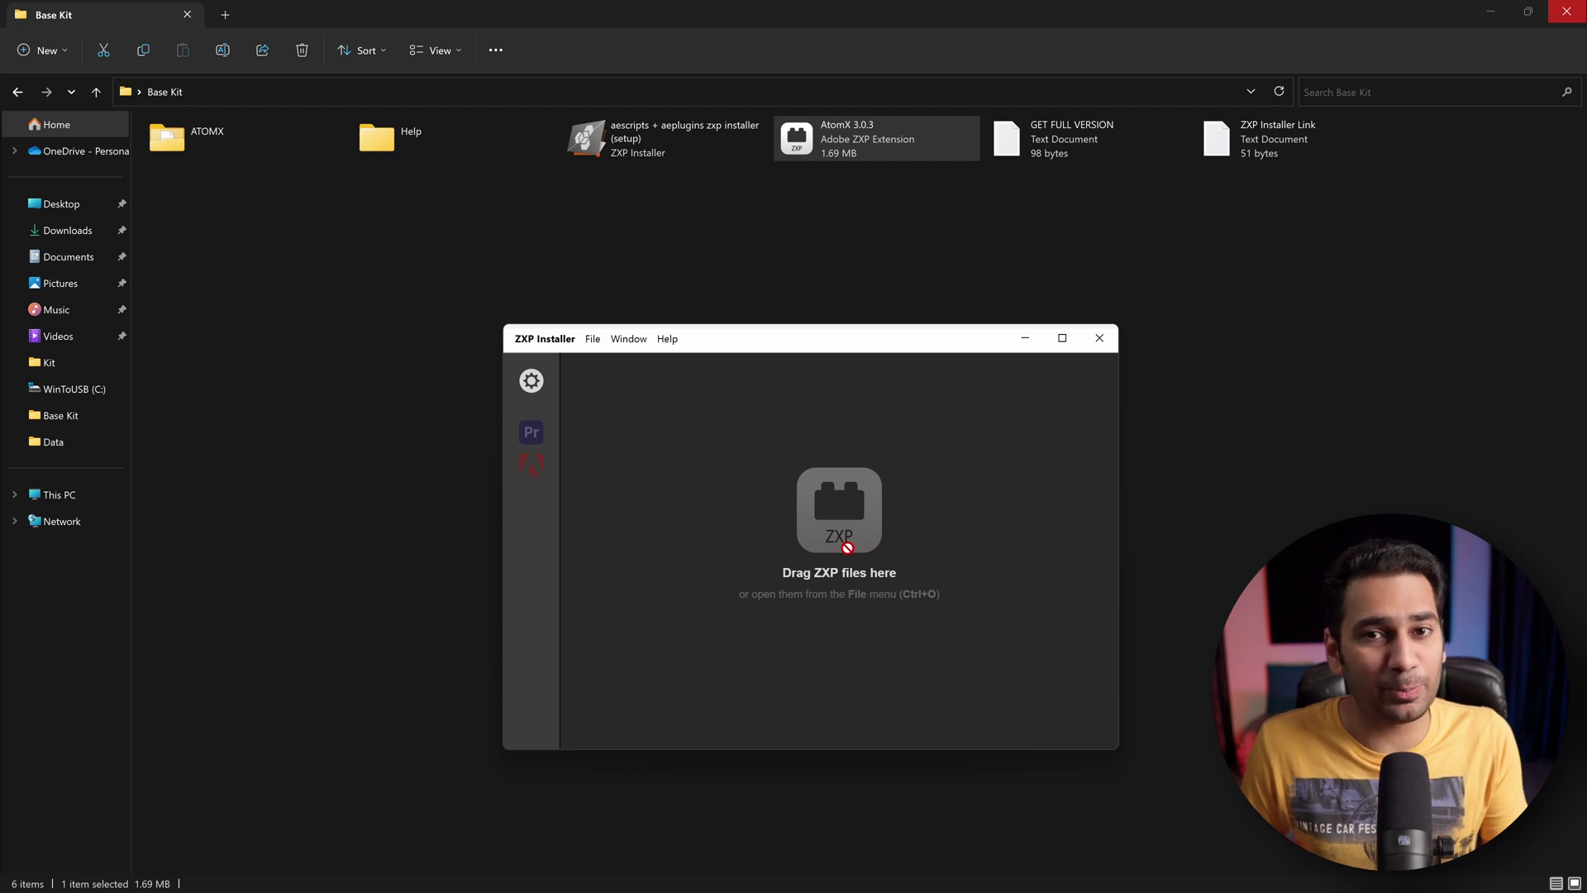
pyautogui.moveTo(847, 547); pyautogui.dragTo(865, 481)
pyautogui.click(595, 333)
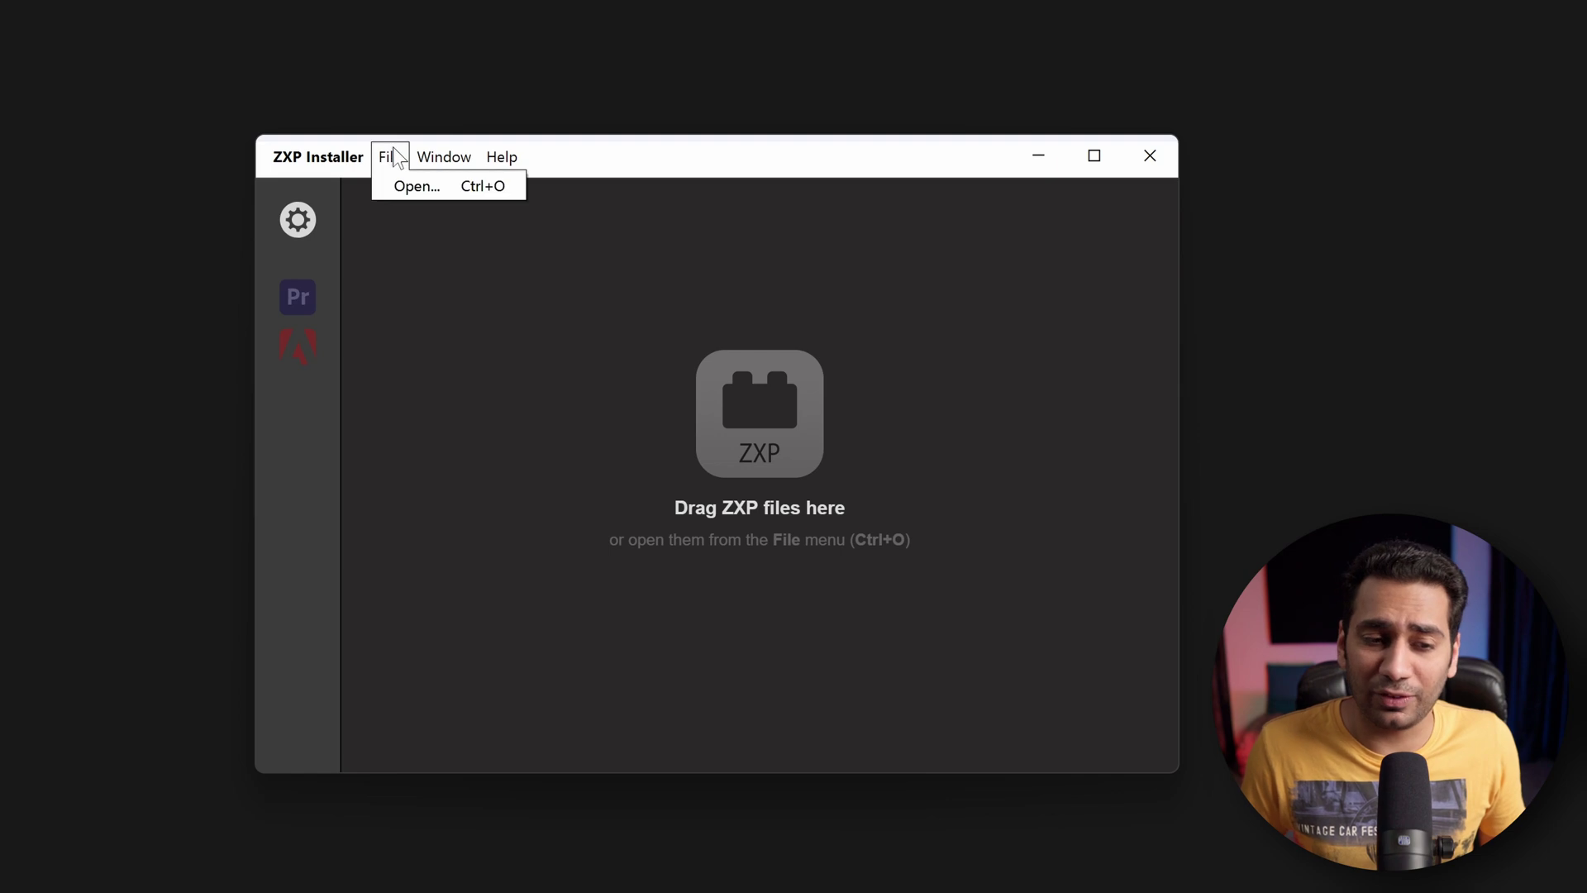
pyautogui.click(405, 186)
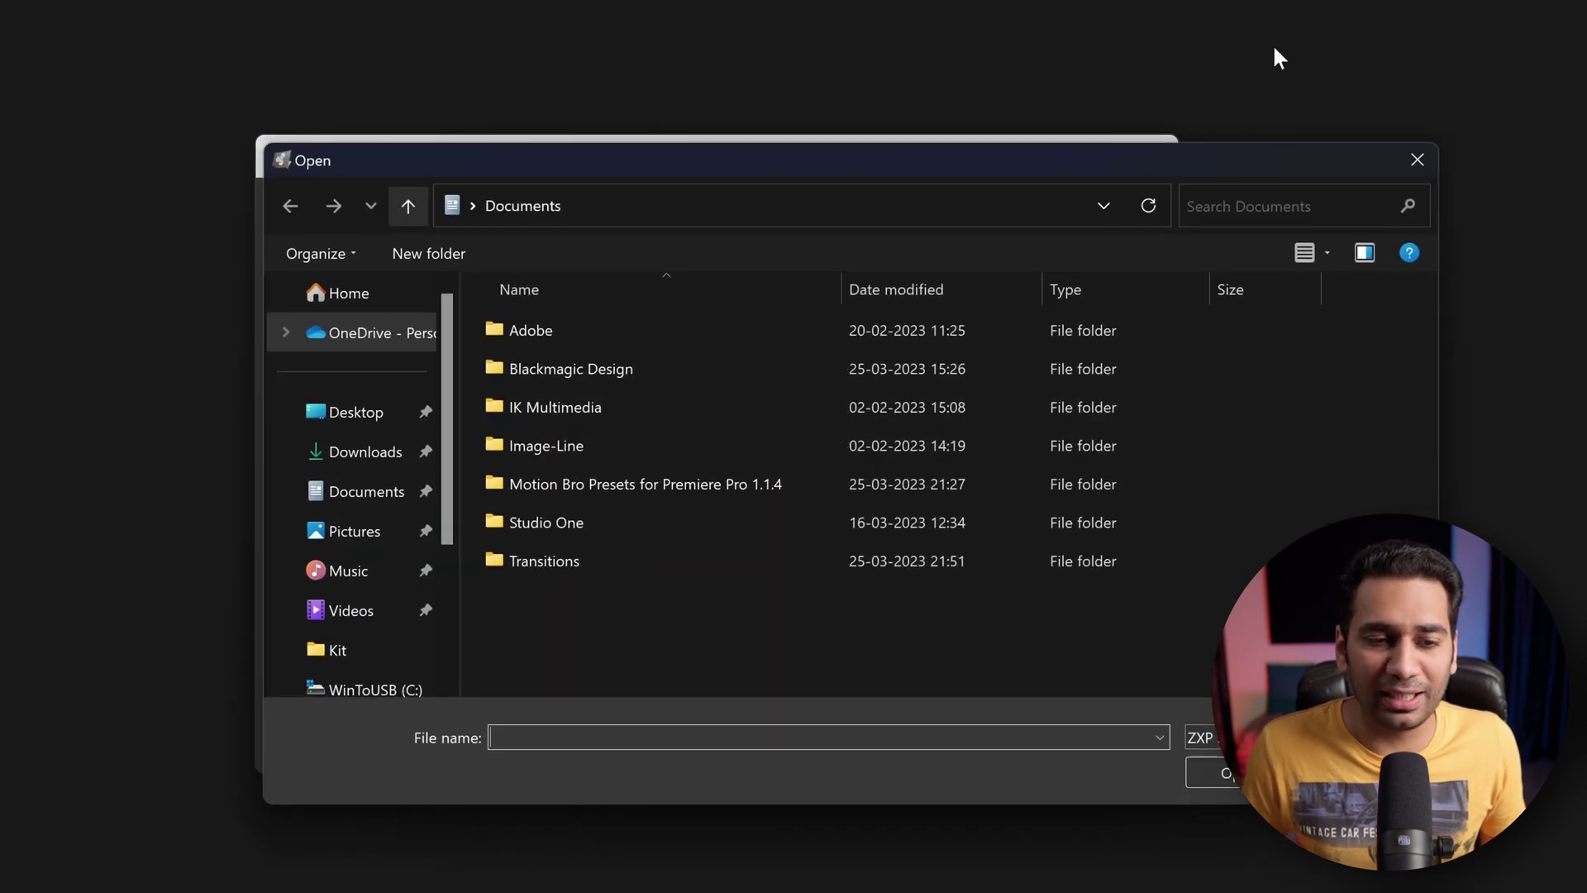
pyautogui.click(370, 418)
pyautogui.doubleClick(589, 364)
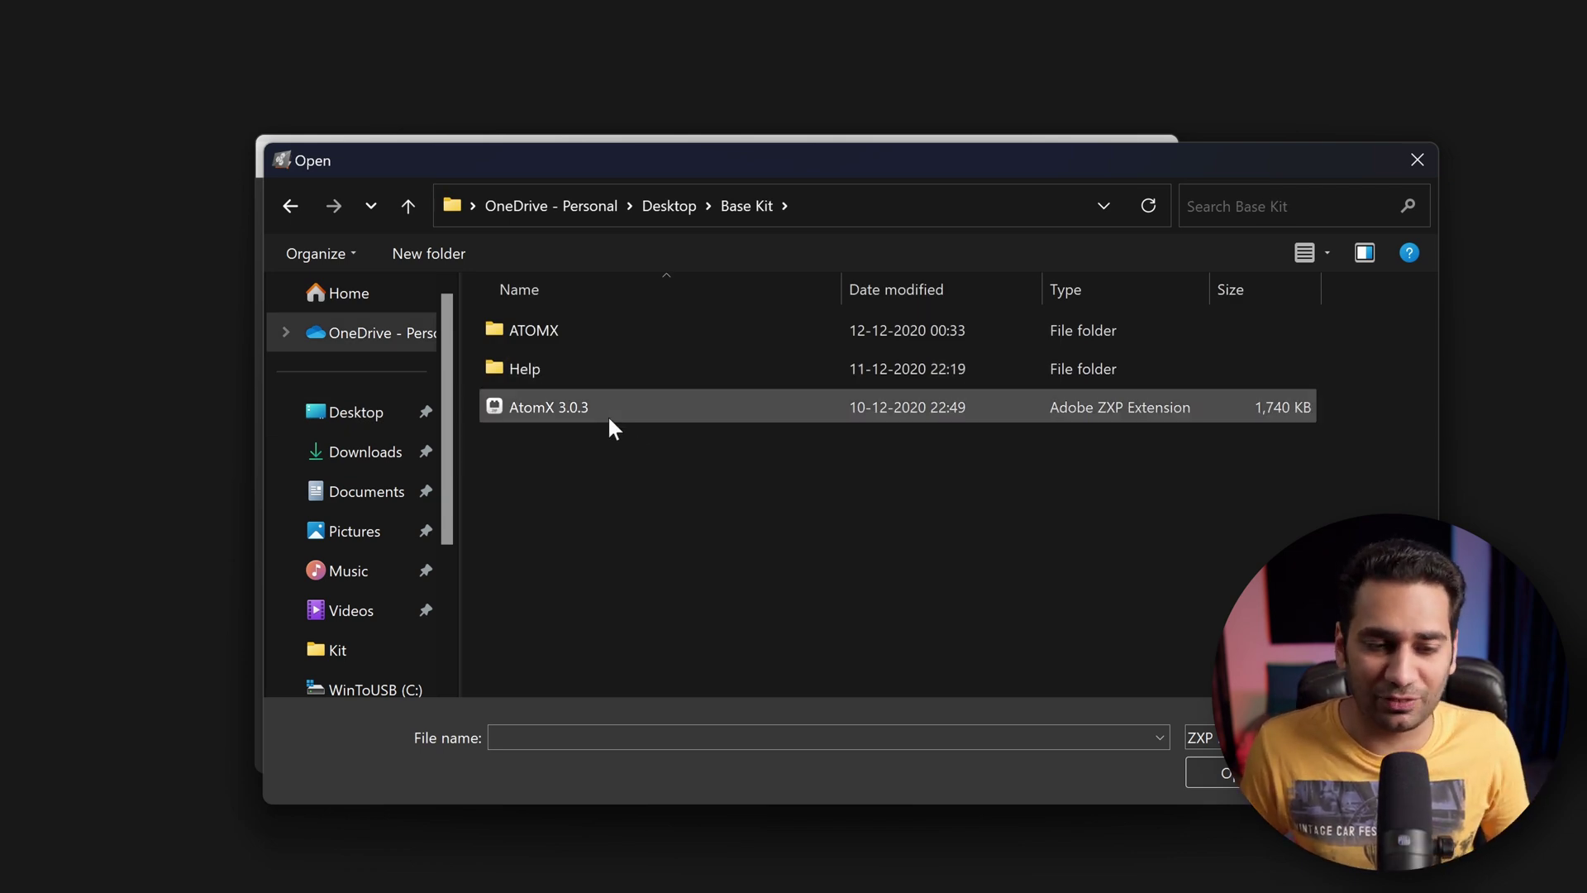
pyautogui.click(552, 412)
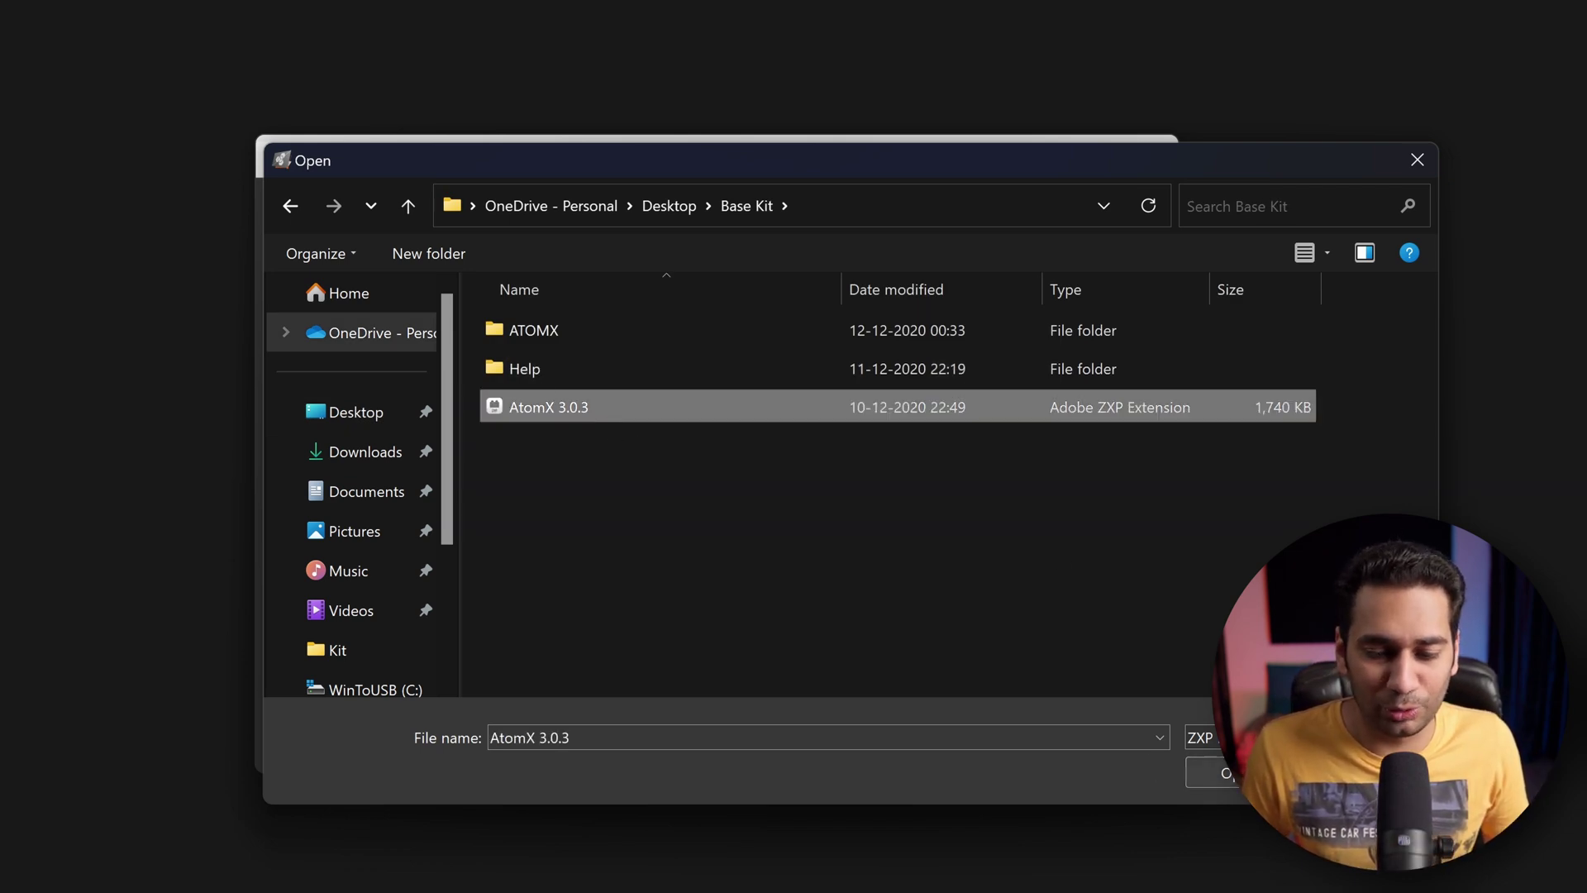
pyautogui.press('Return')
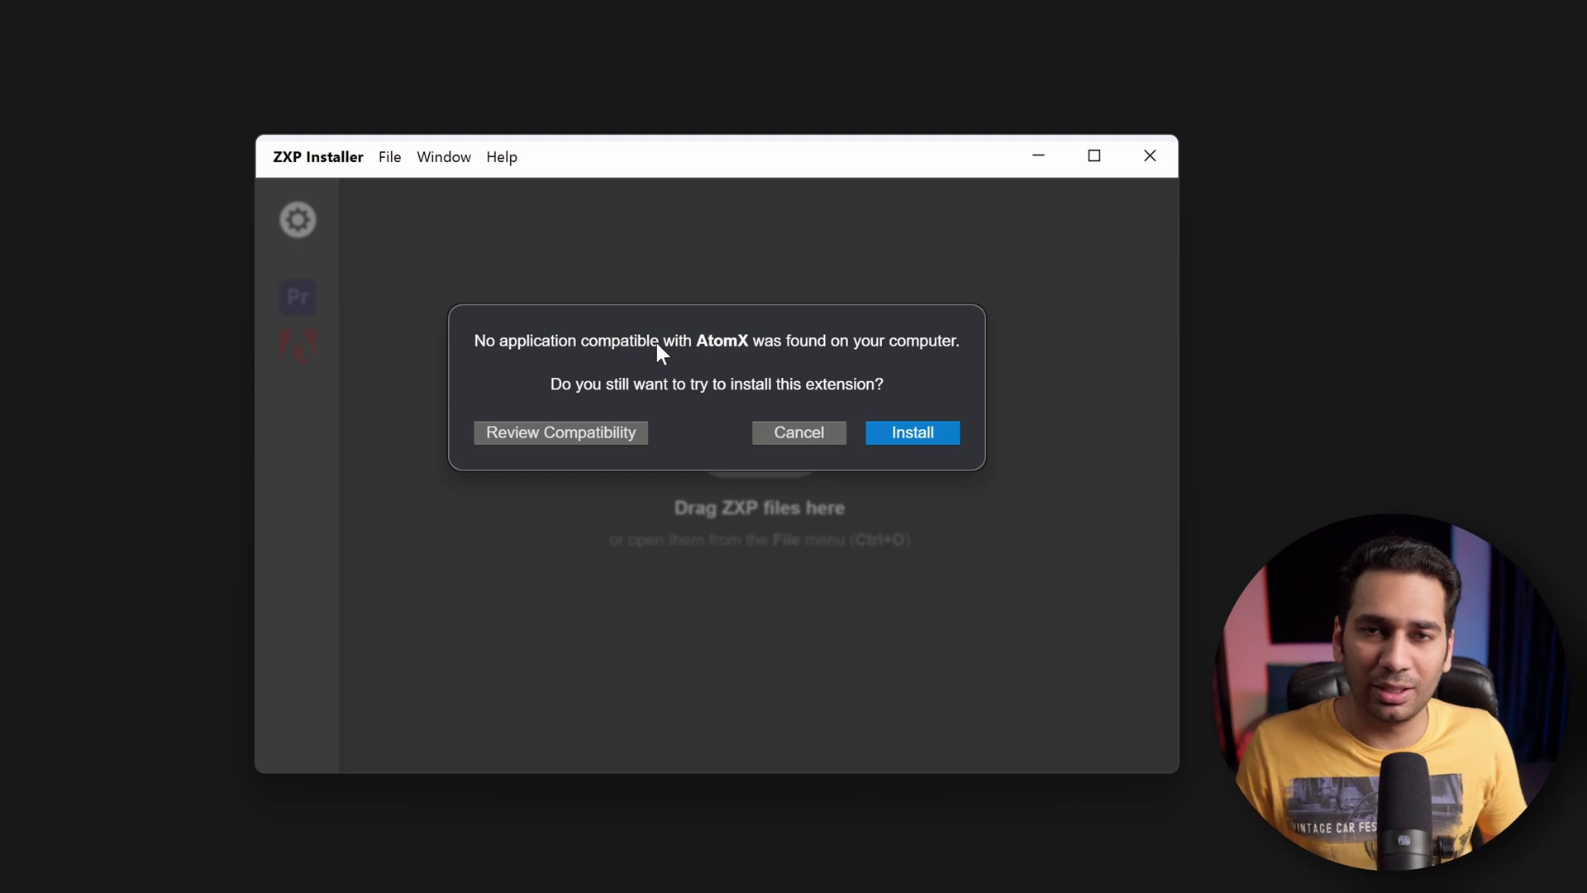
# - Install AtomX despite the compatibility warning, then close ZXP Installer
pyautogui.click(908, 426)
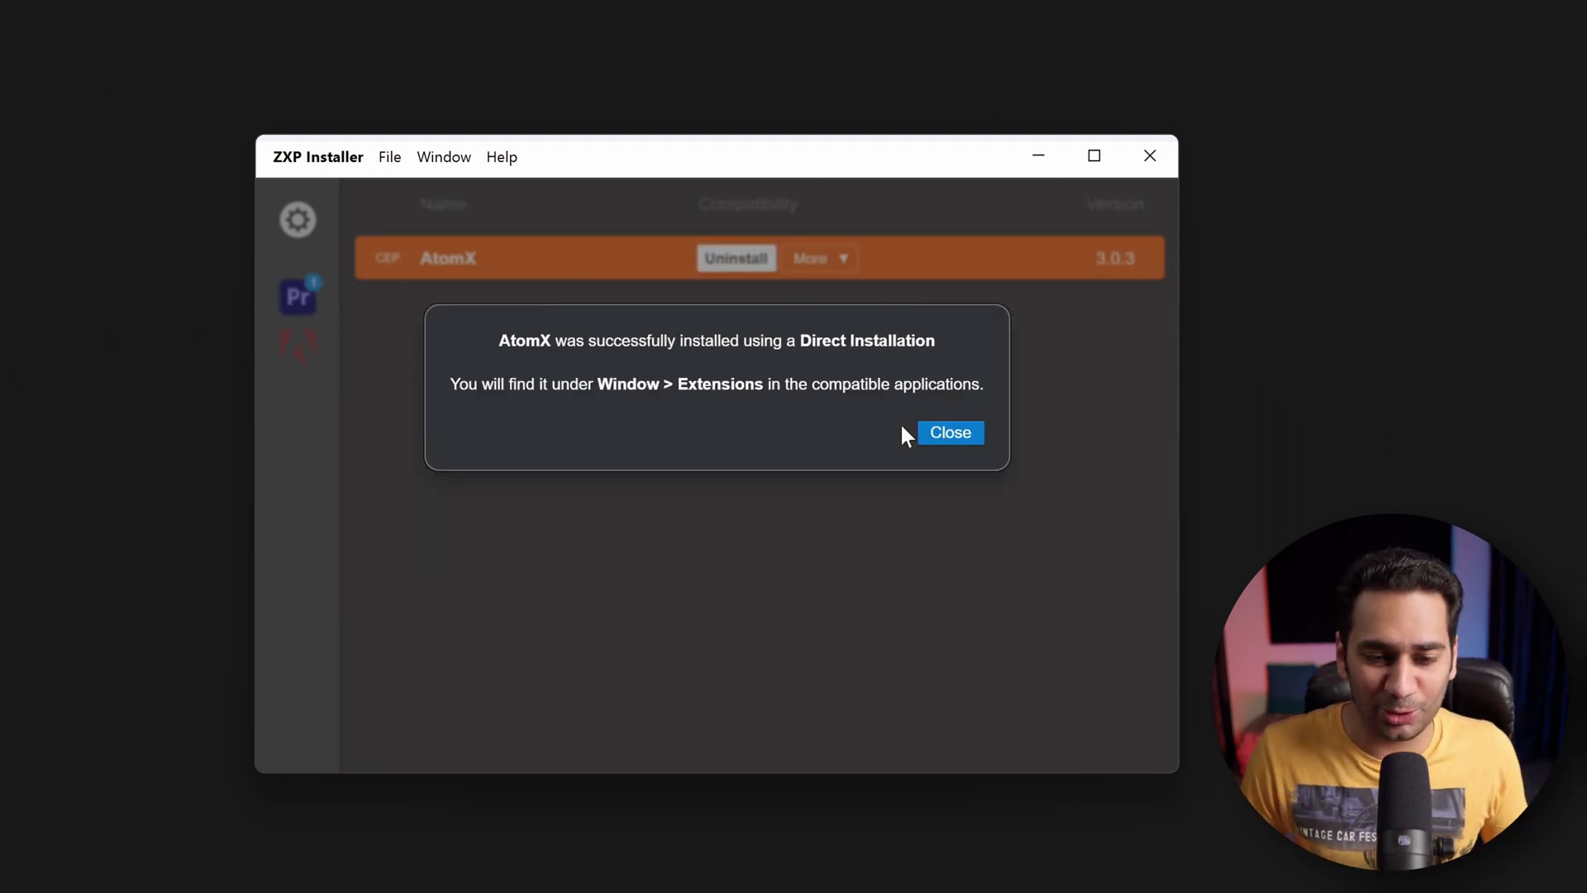
pyautogui.click(954, 435)
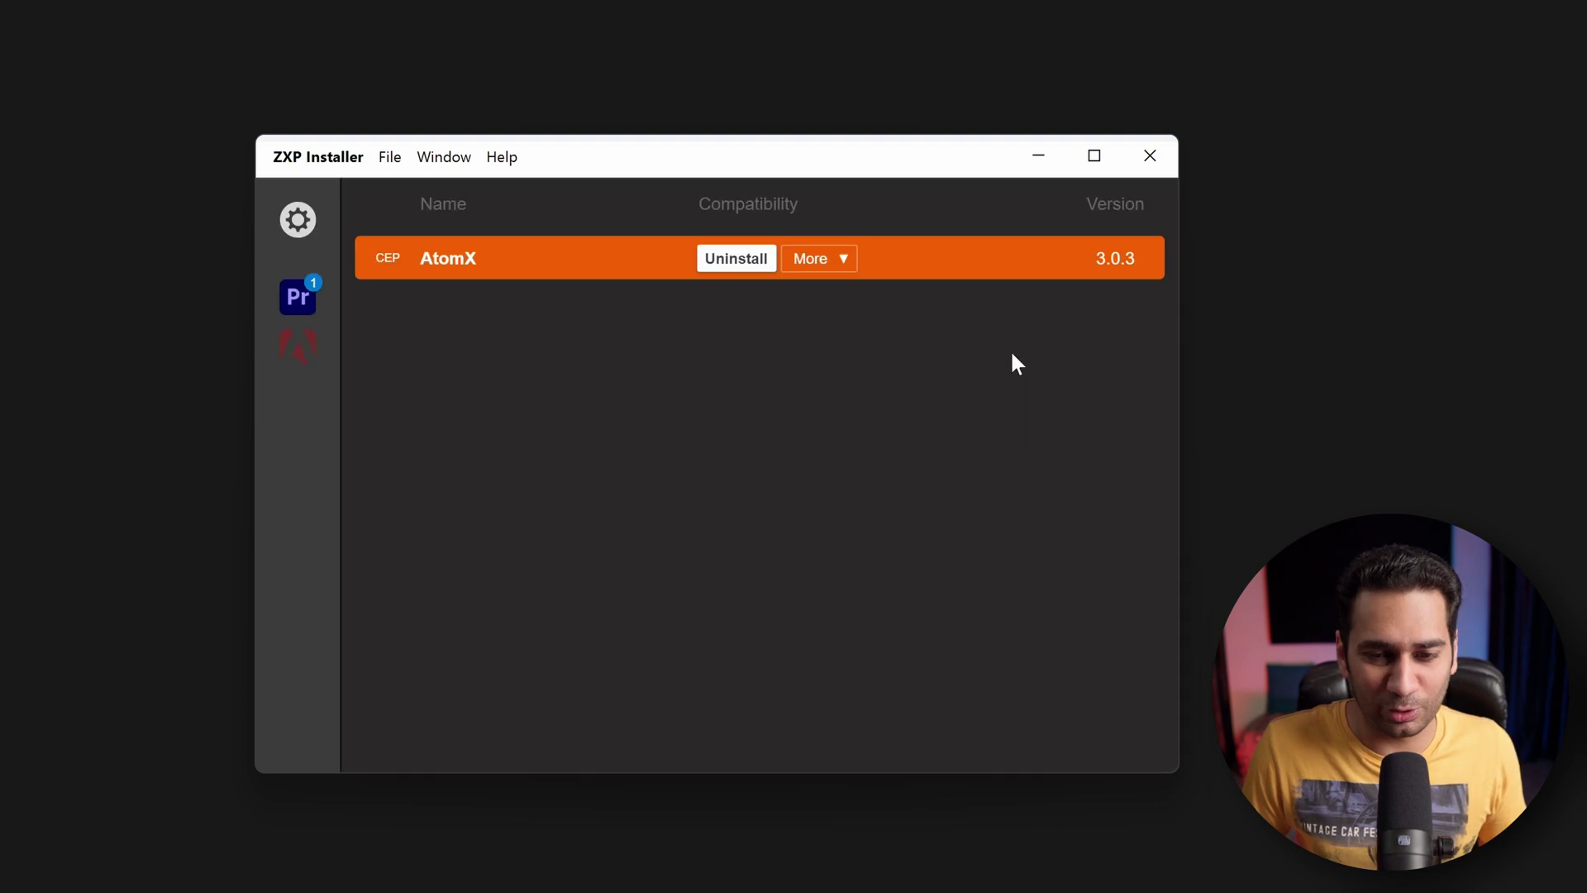
pyautogui.click(1154, 170)
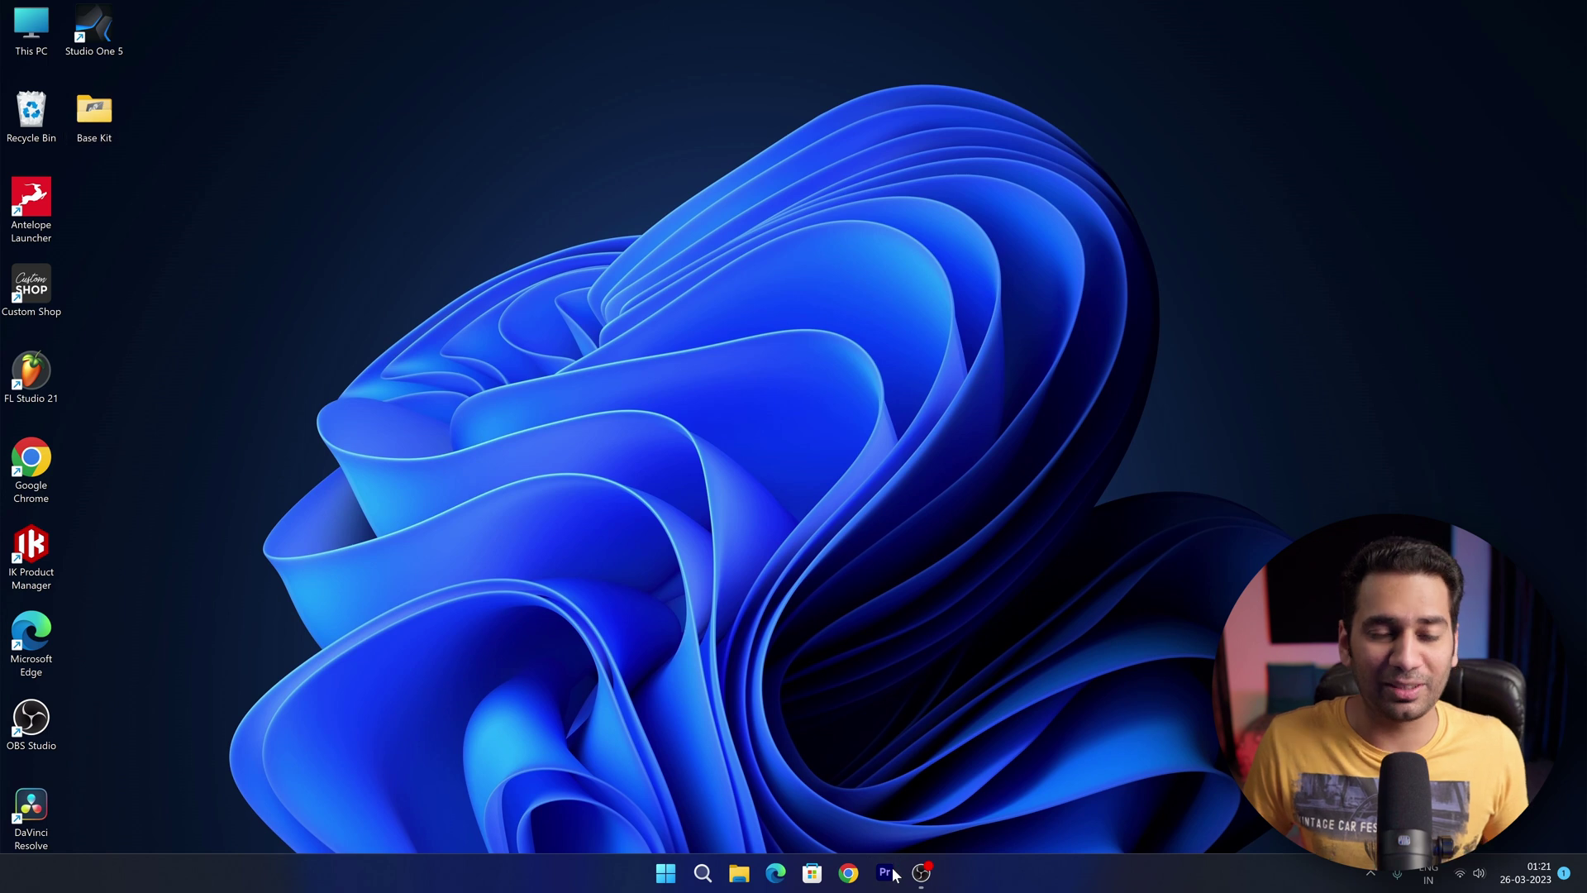
# - Relaunch Premiere Pro, open the AtomX panel from Window > Extensions, and allow it through the firewall
pyautogui.click(889, 873)
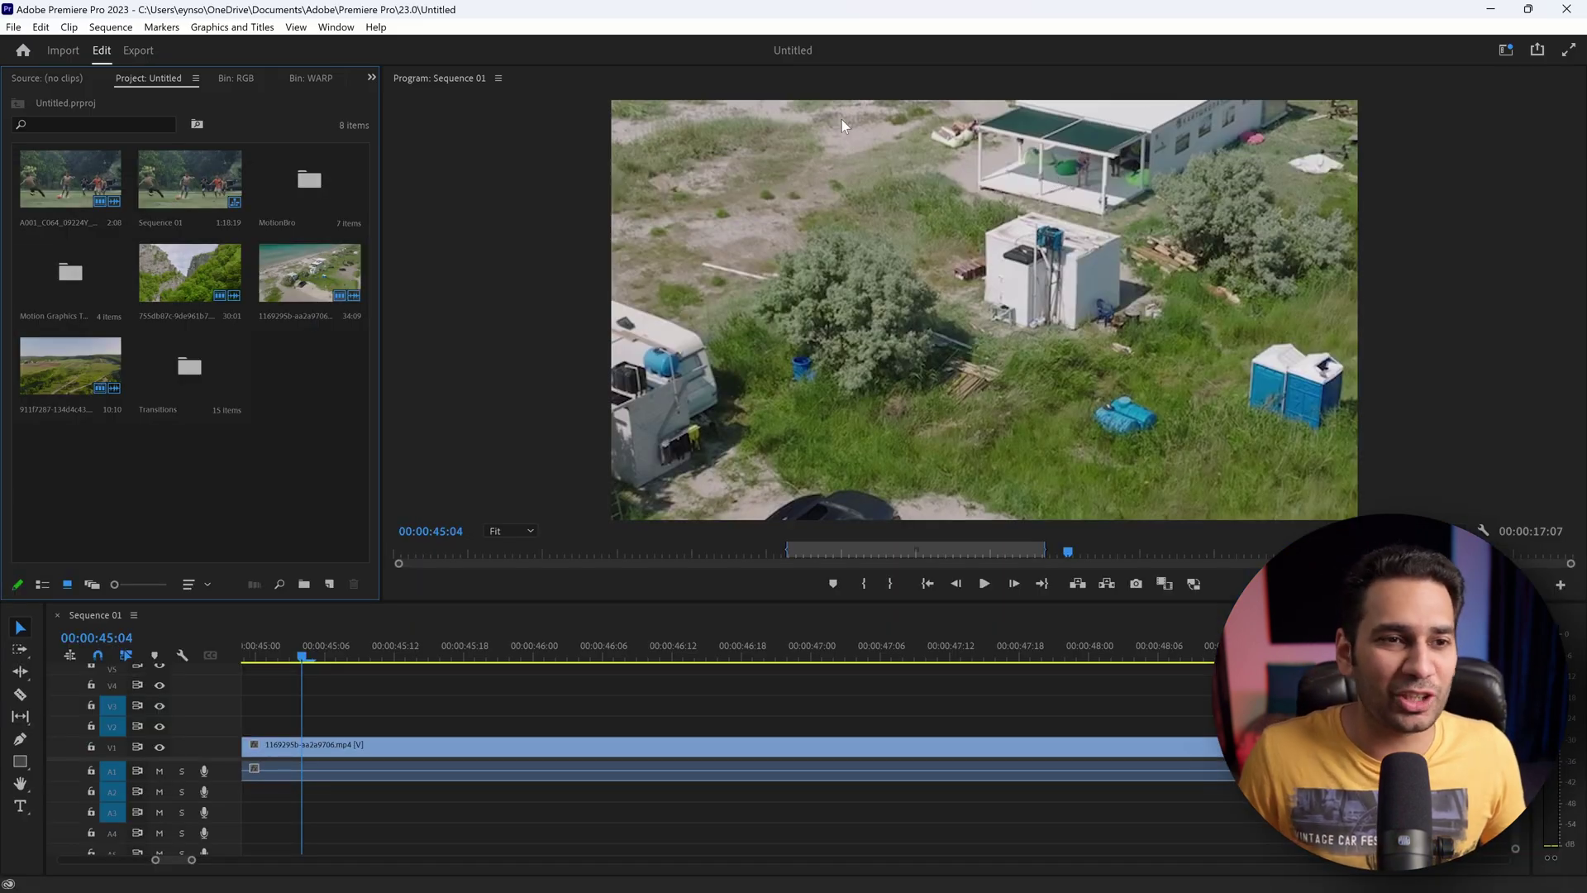
pyautogui.click(336, 27)
pyautogui.moveTo(361, 70)
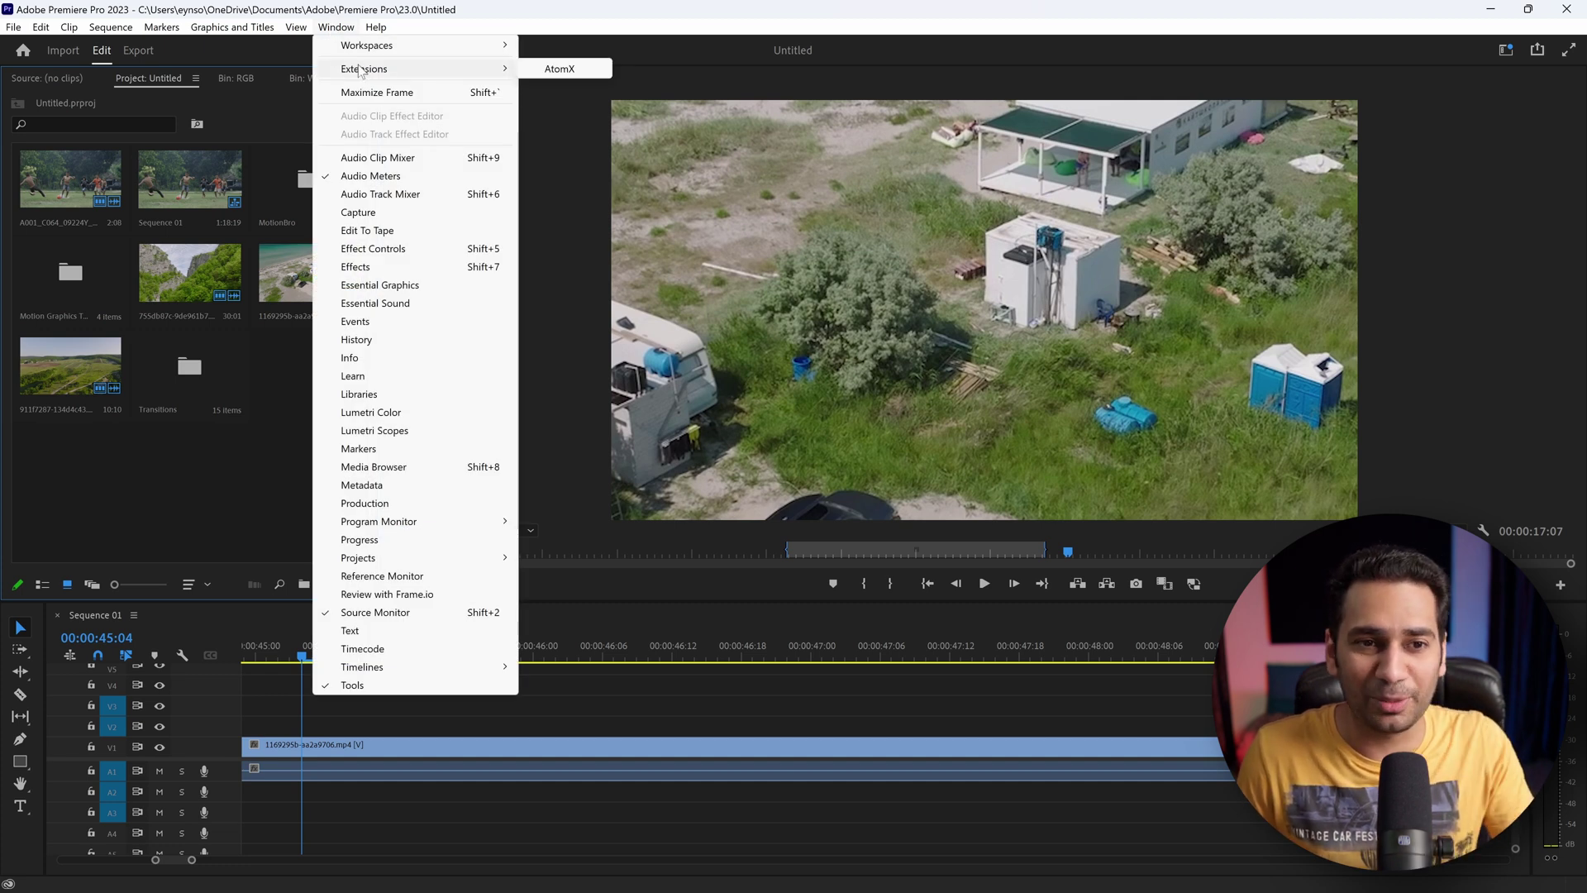
pyautogui.click(558, 71)
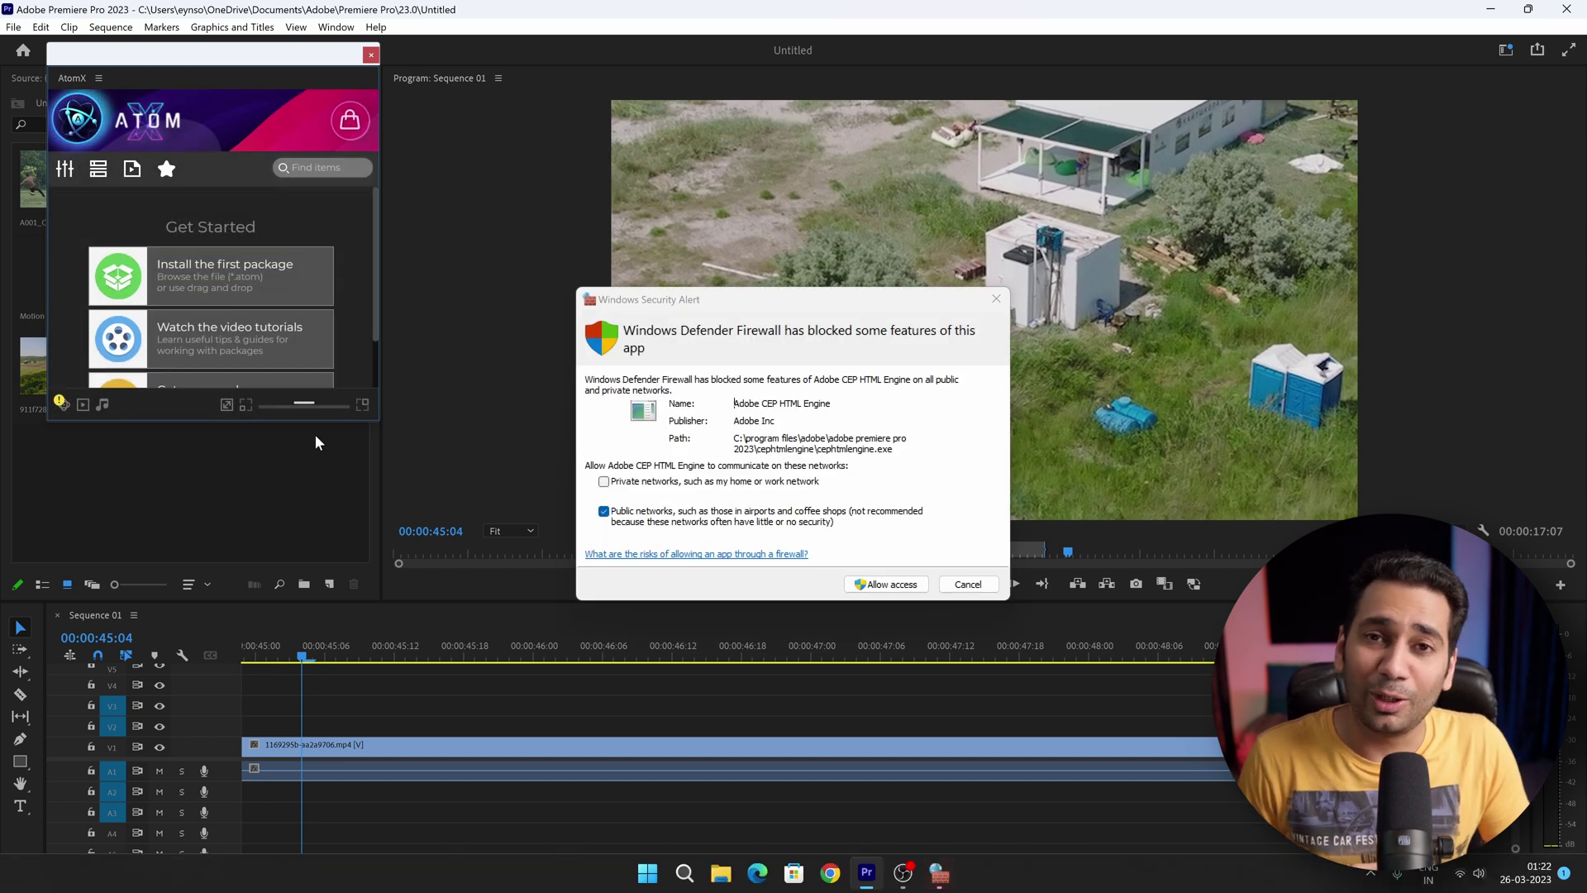
pyautogui.click(891, 585)
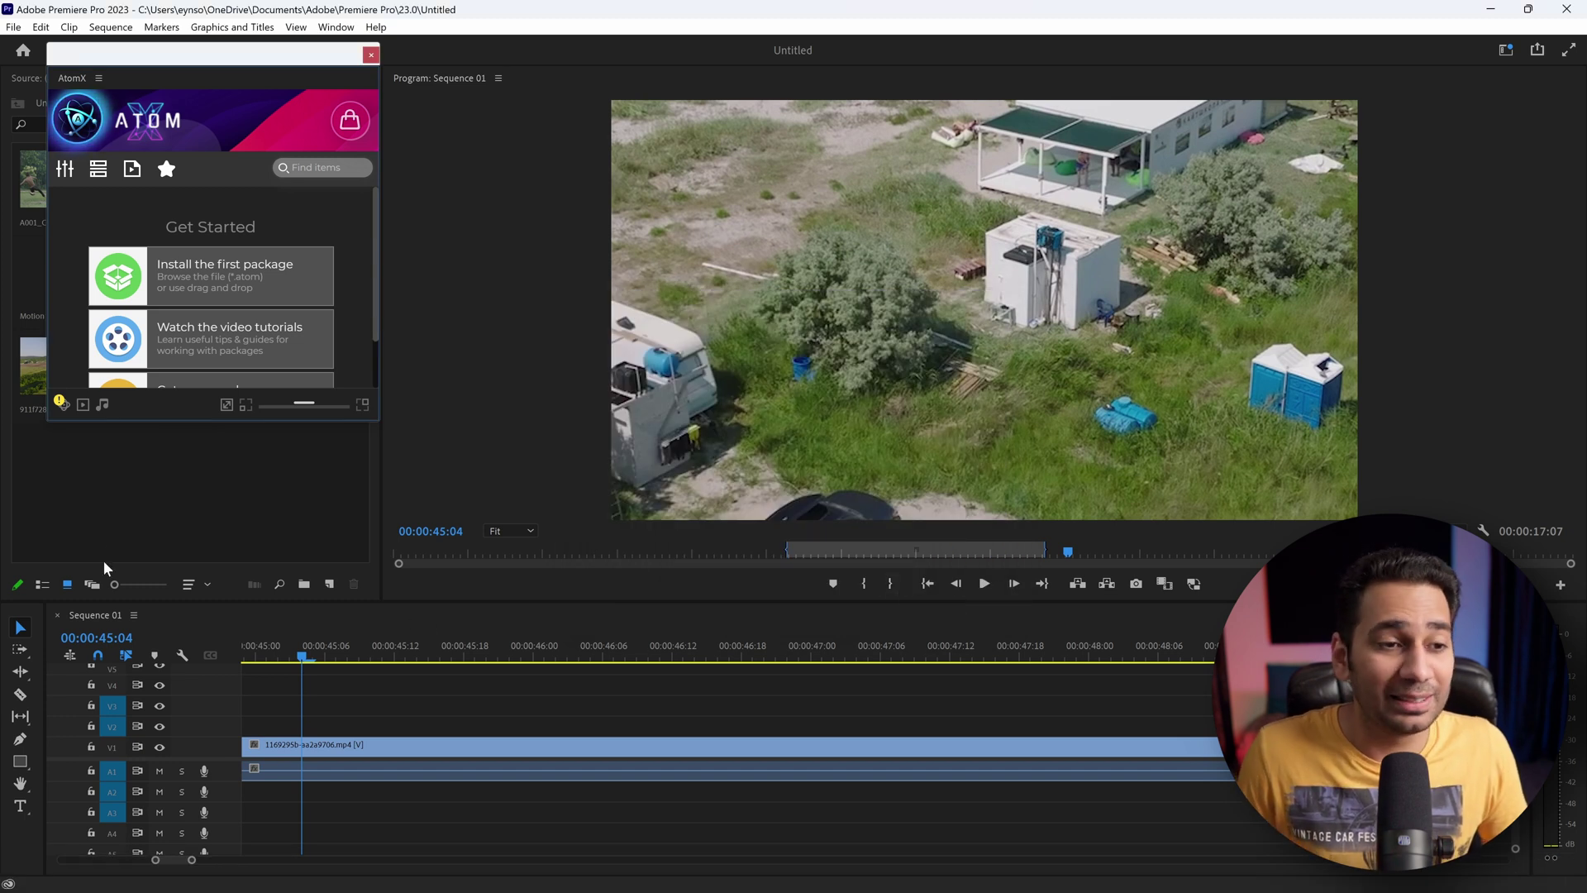
# - Enlarge the AtomX panel and load BASE LIBRARY_DEMO.atom from Desktop > Base Kit > ATOMX
pyautogui.moveTo(379, 419); pyautogui.dragTo(478, 716)
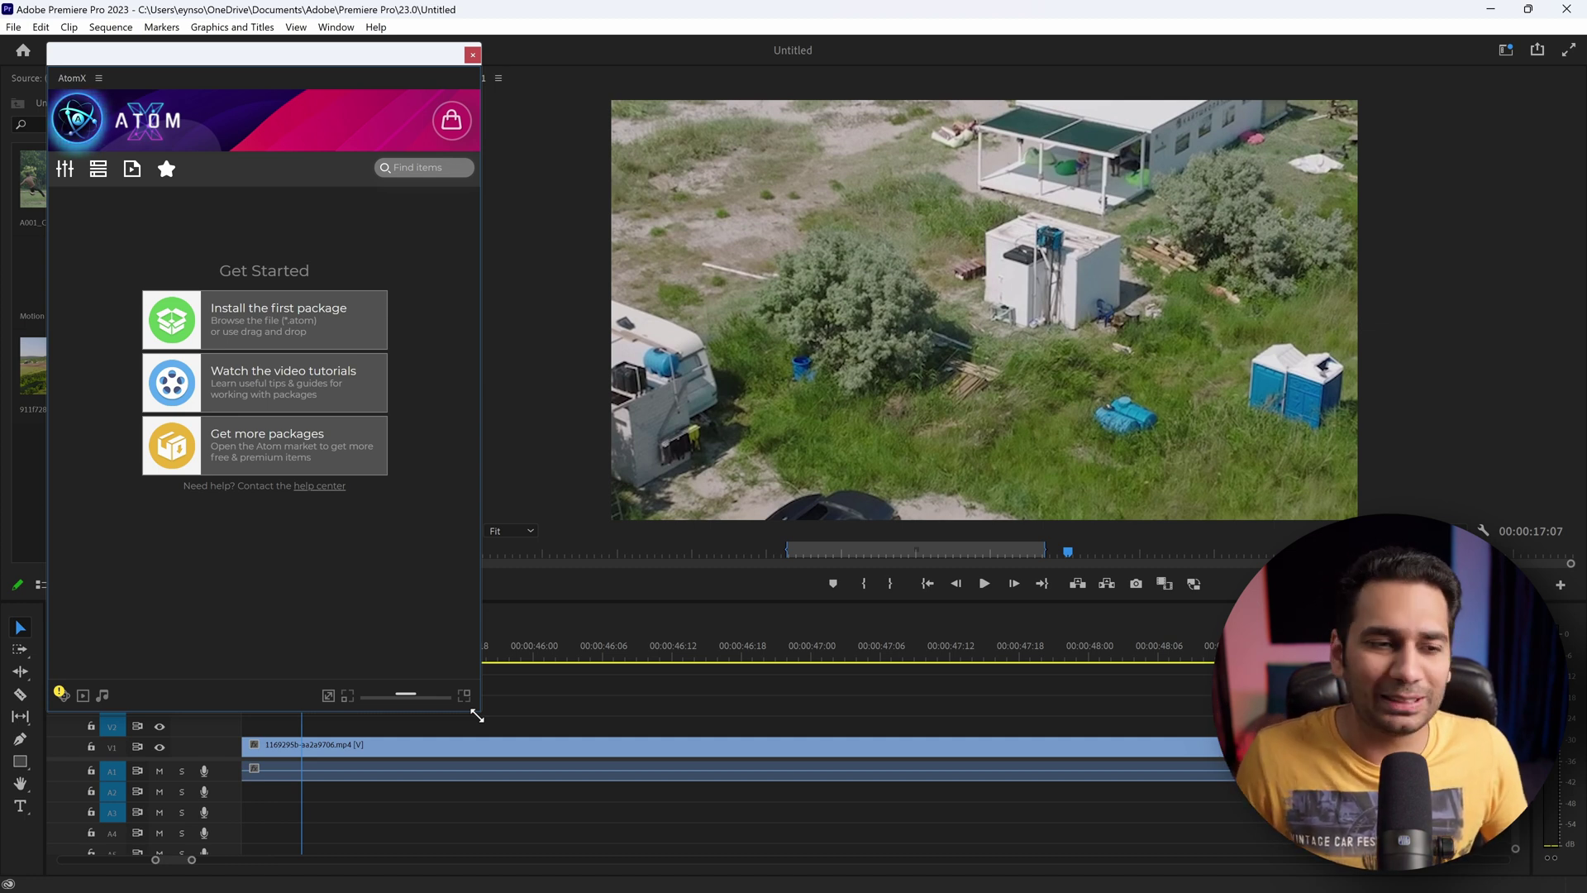
pyautogui.click(288, 322)
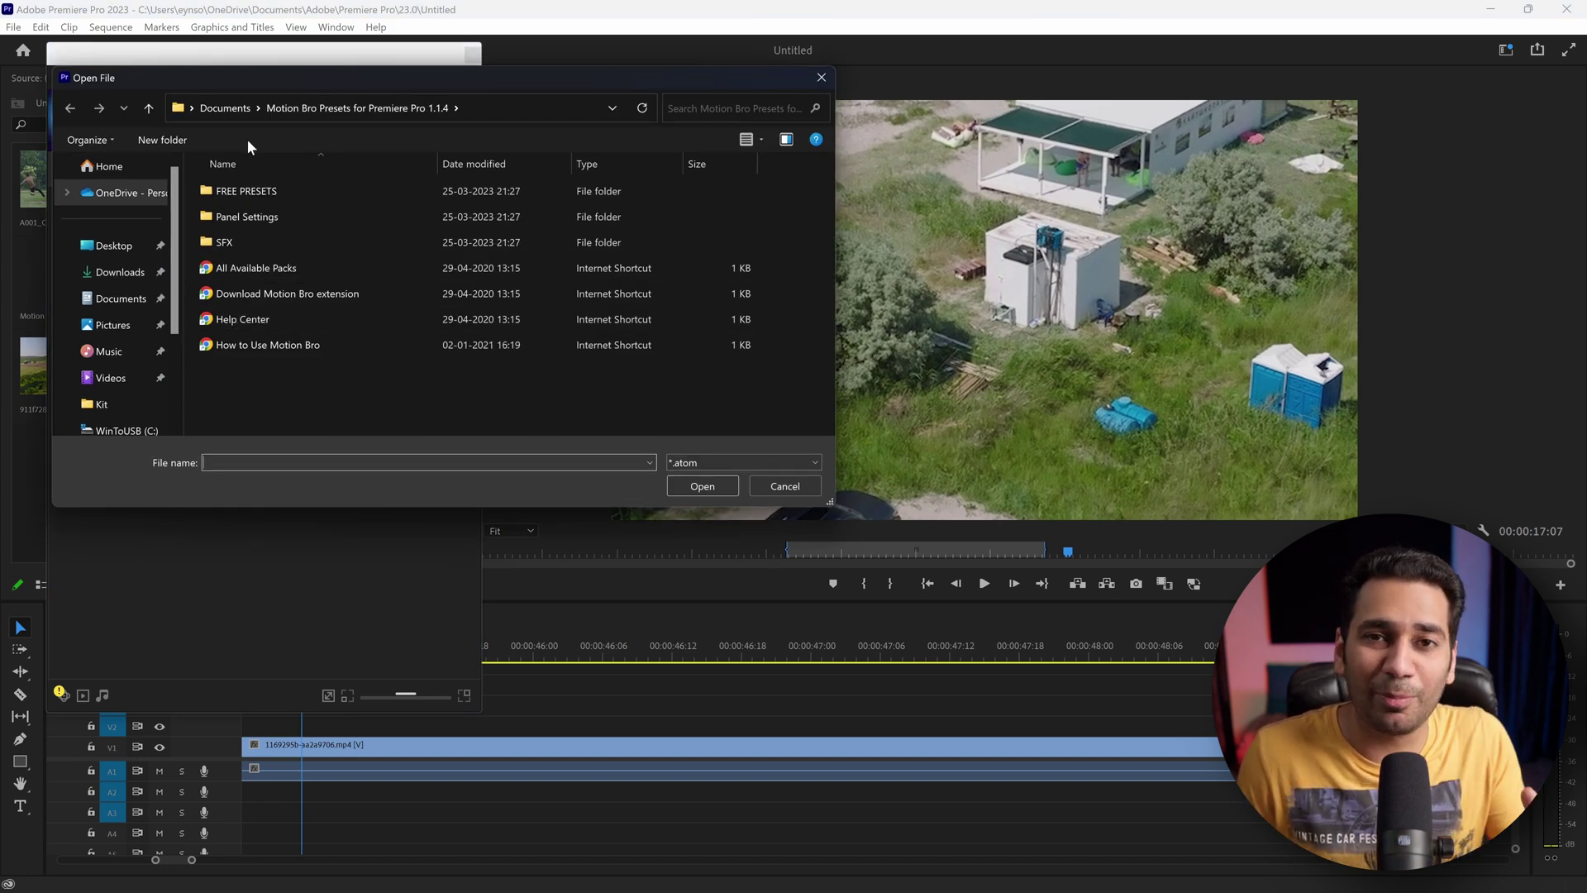
pyautogui.click(114, 245)
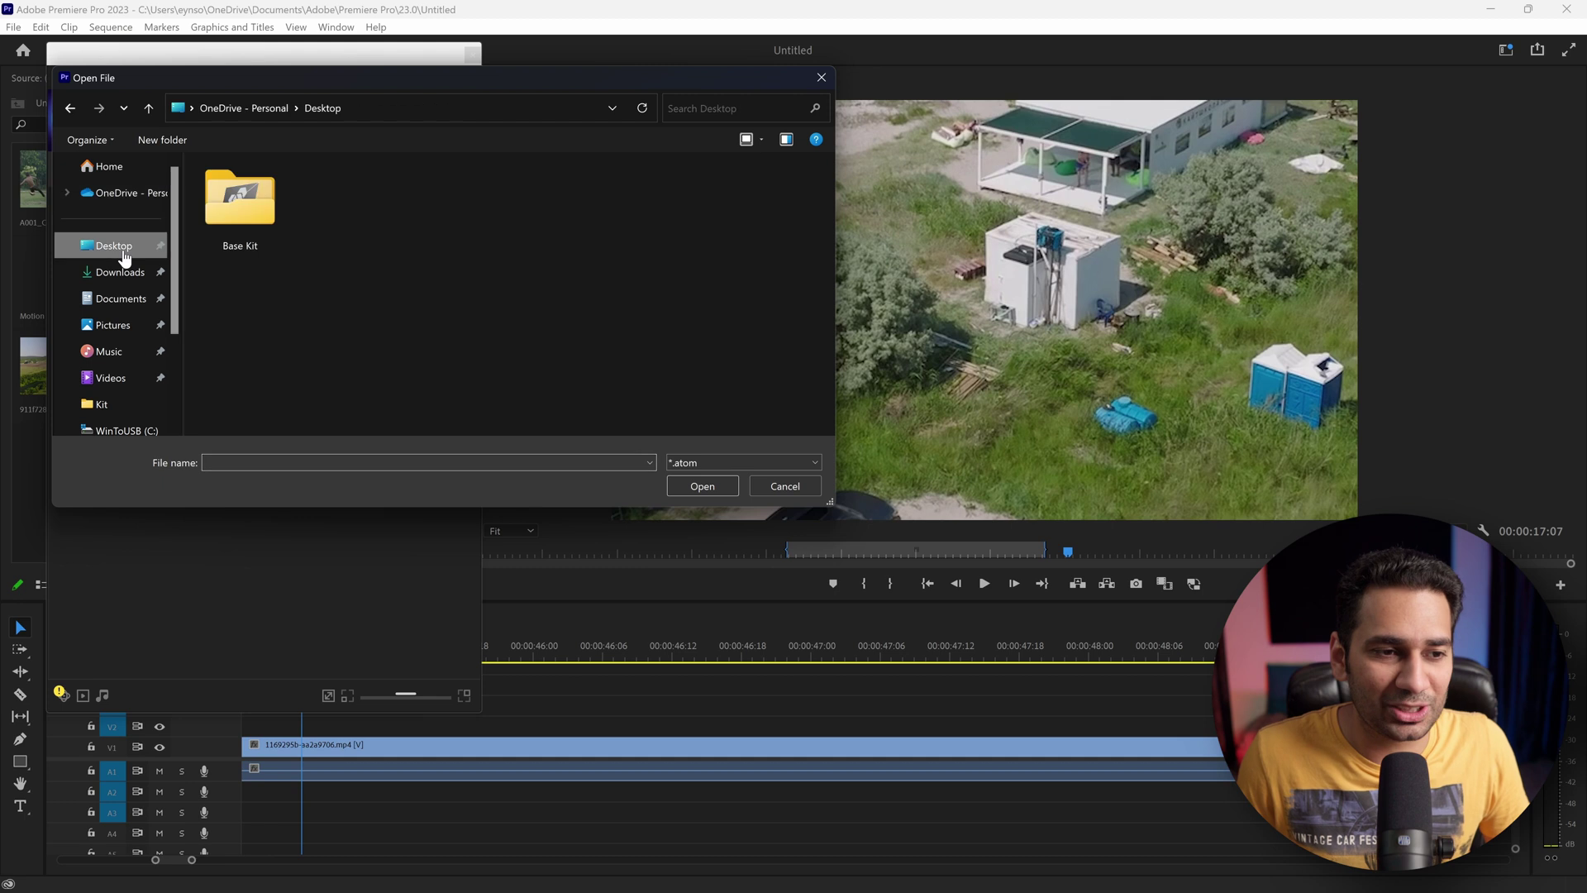
pyautogui.doubleClick(248, 210)
pyautogui.doubleClick(314, 191)
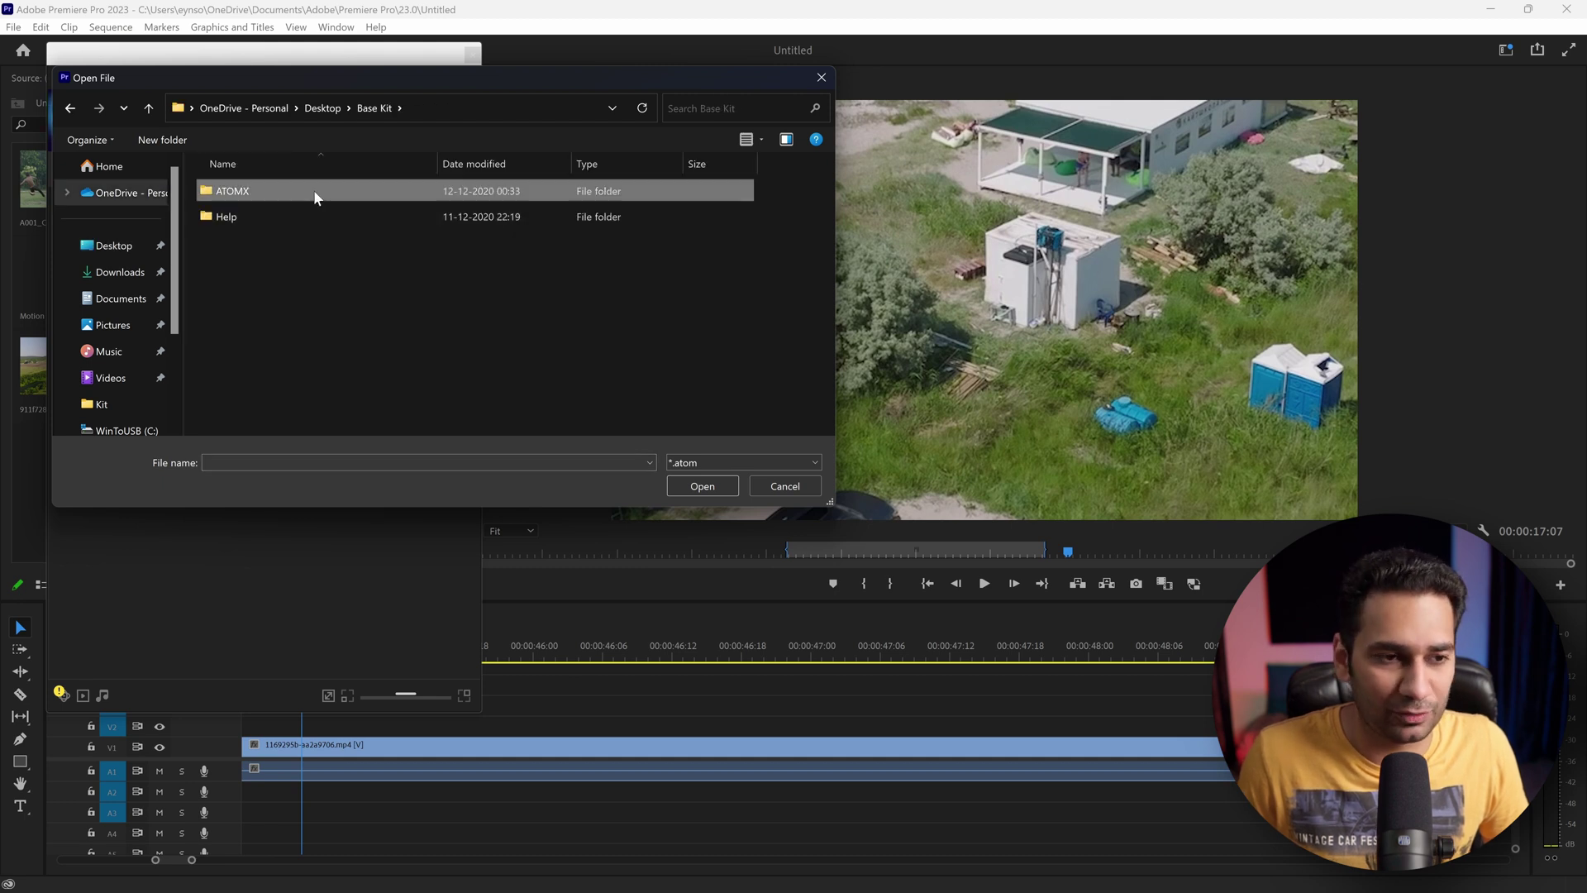
pyautogui.click(295, 243)
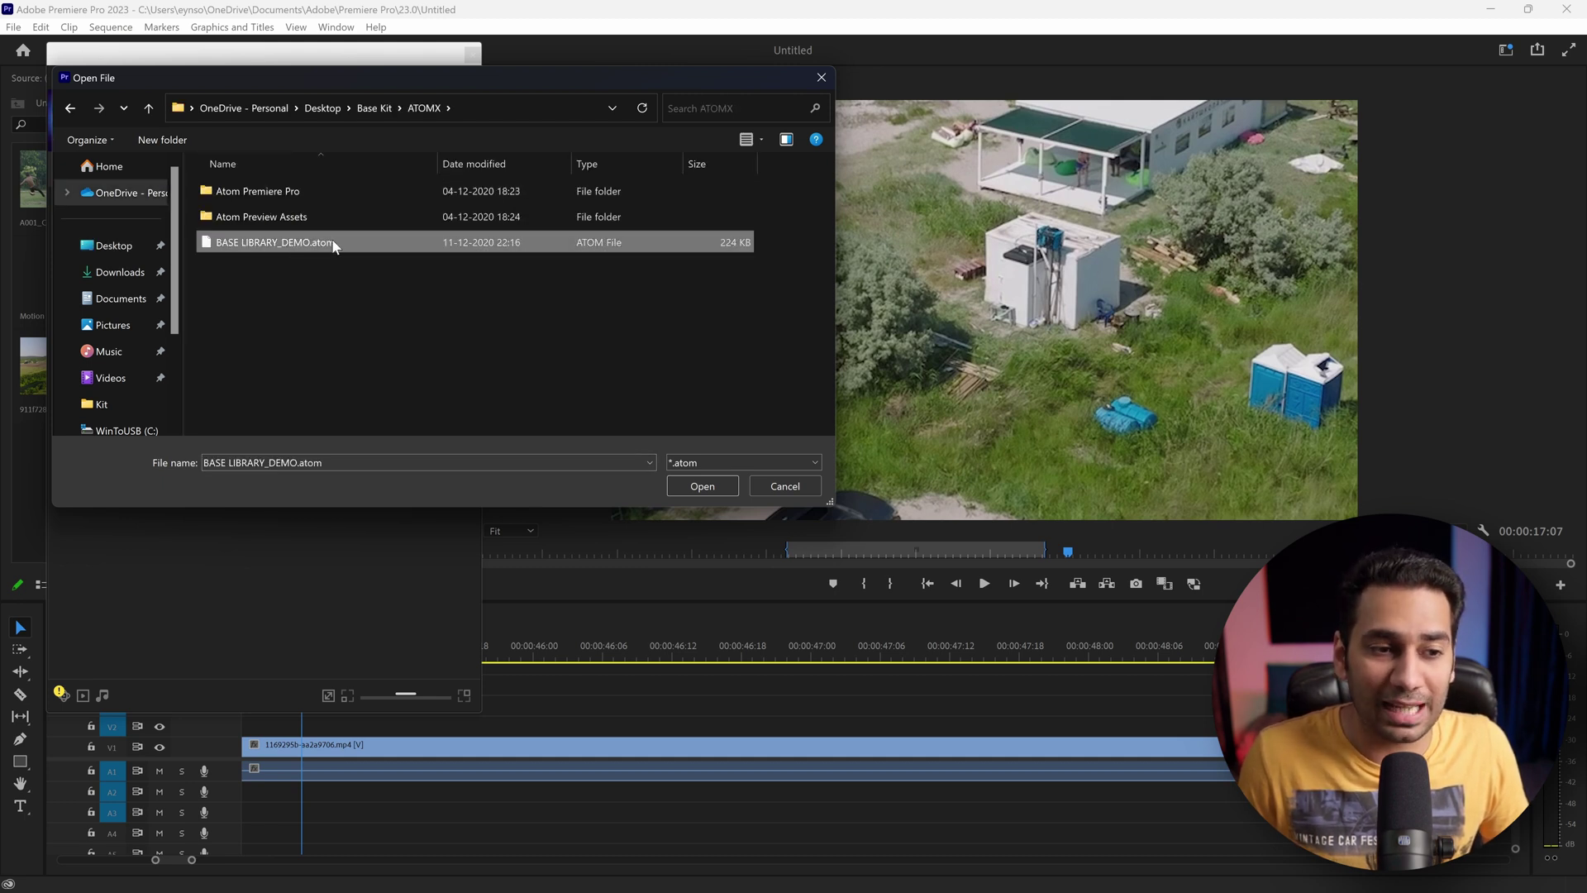
pyautogui.click(698, 486)
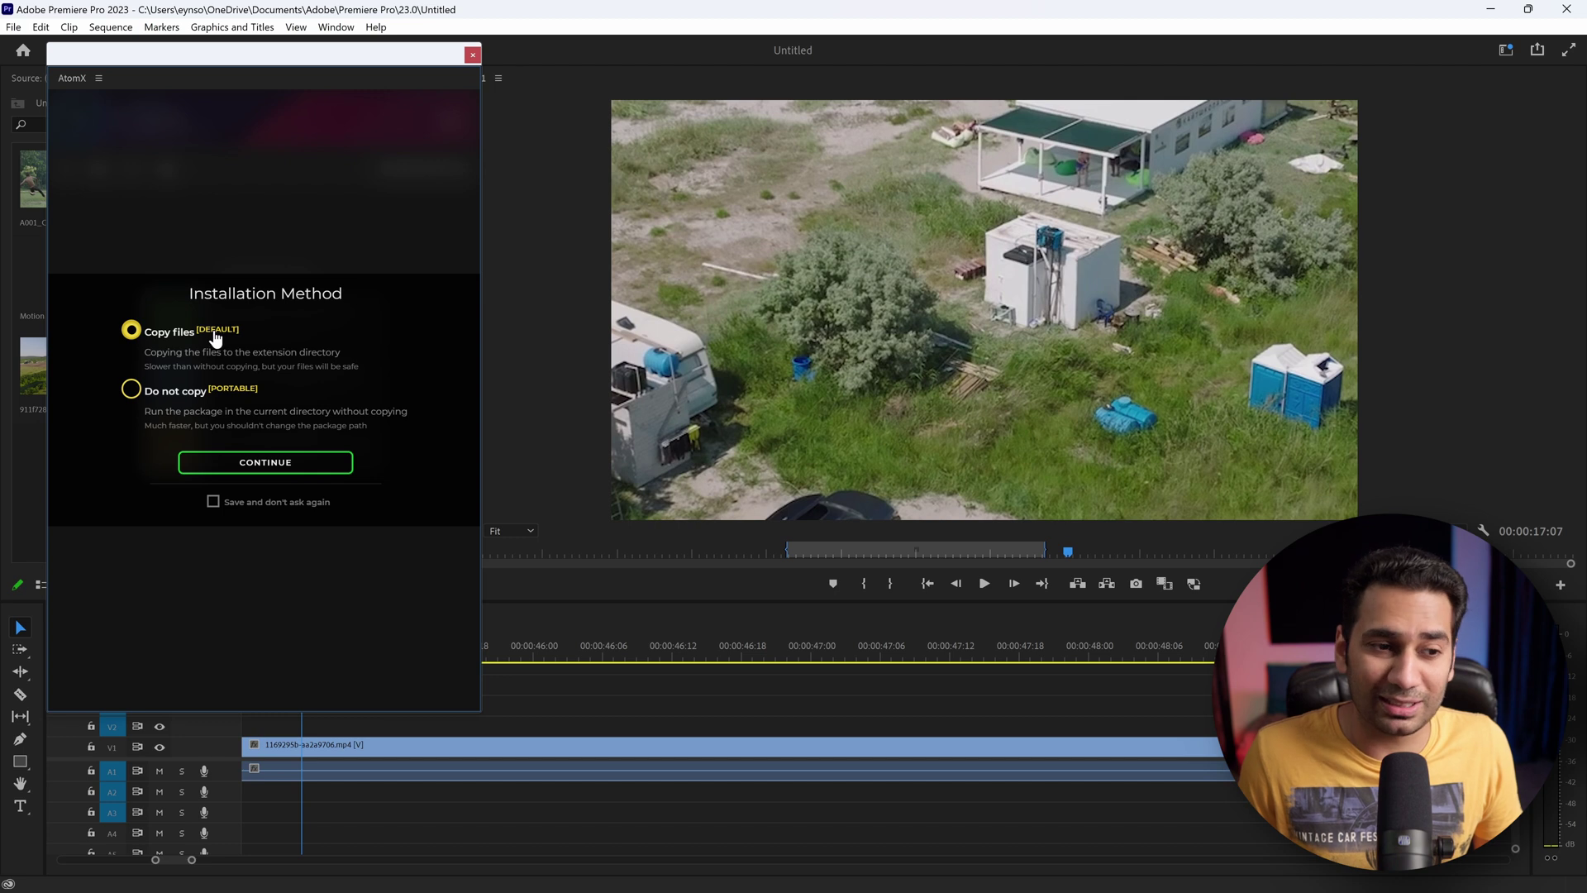
# - Install the library with Copy files and look through the Transitions category and its Zoom group
pyautogui.click(274, 464)
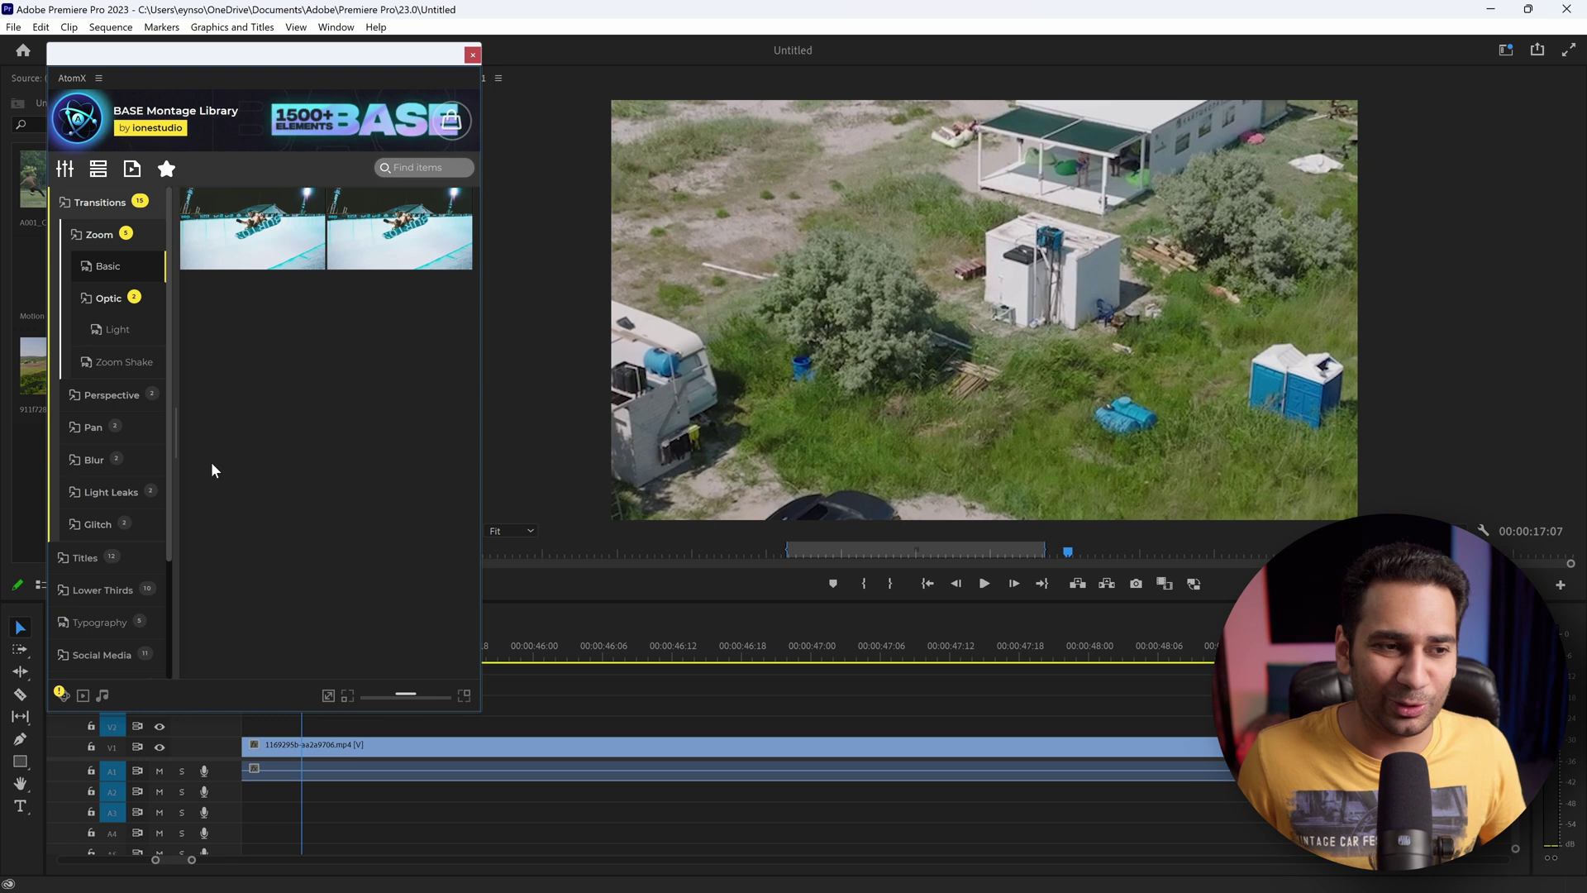
pyautogui.click(100, 202)
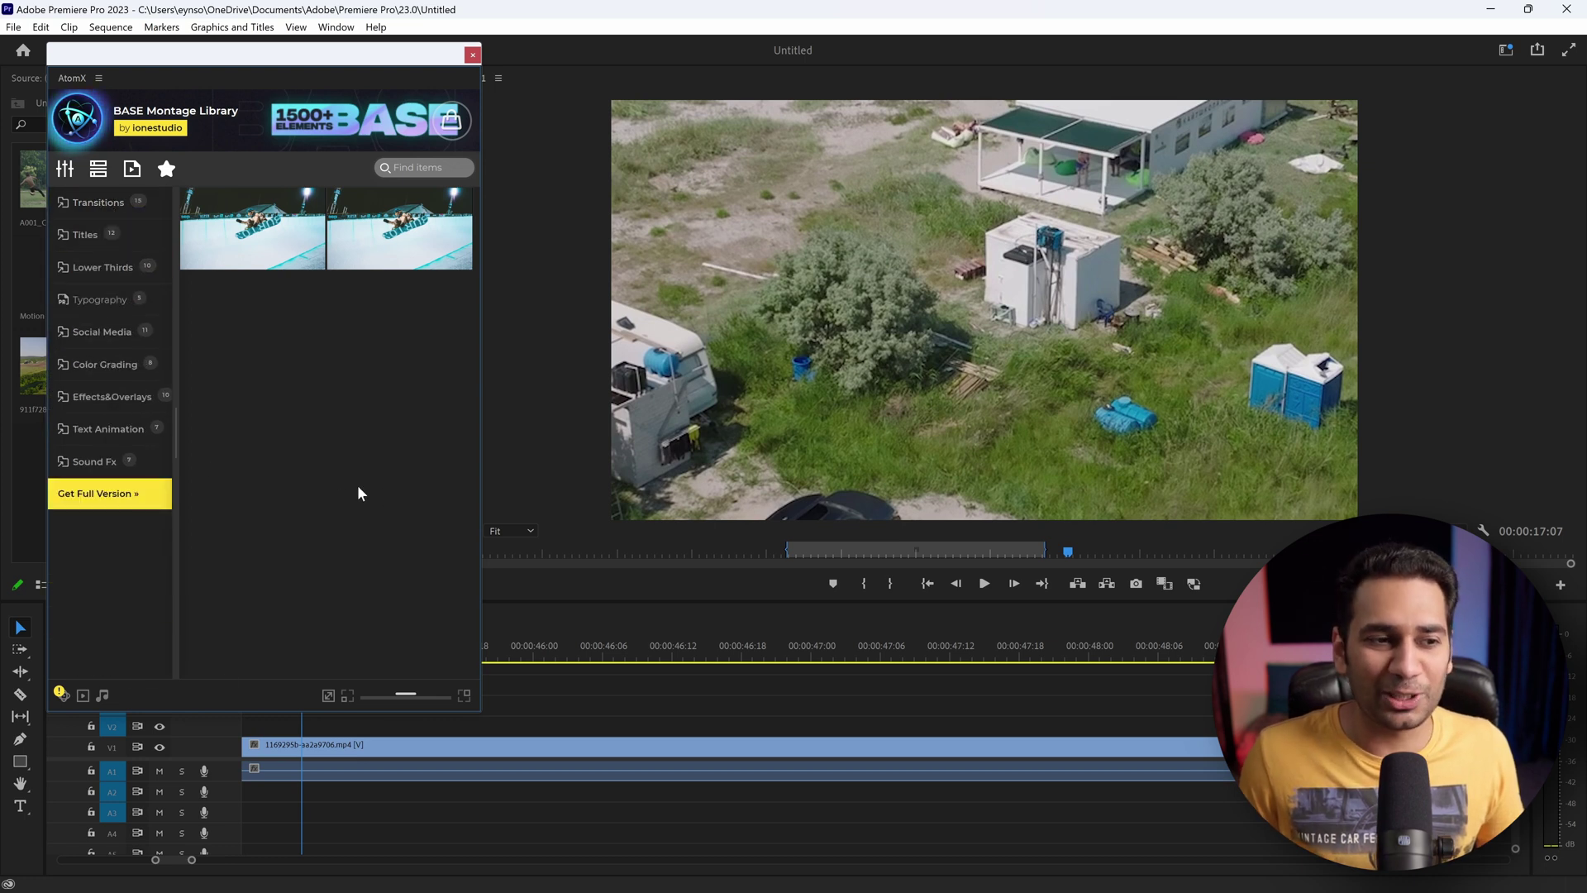
pyautogui.click(114, 203)
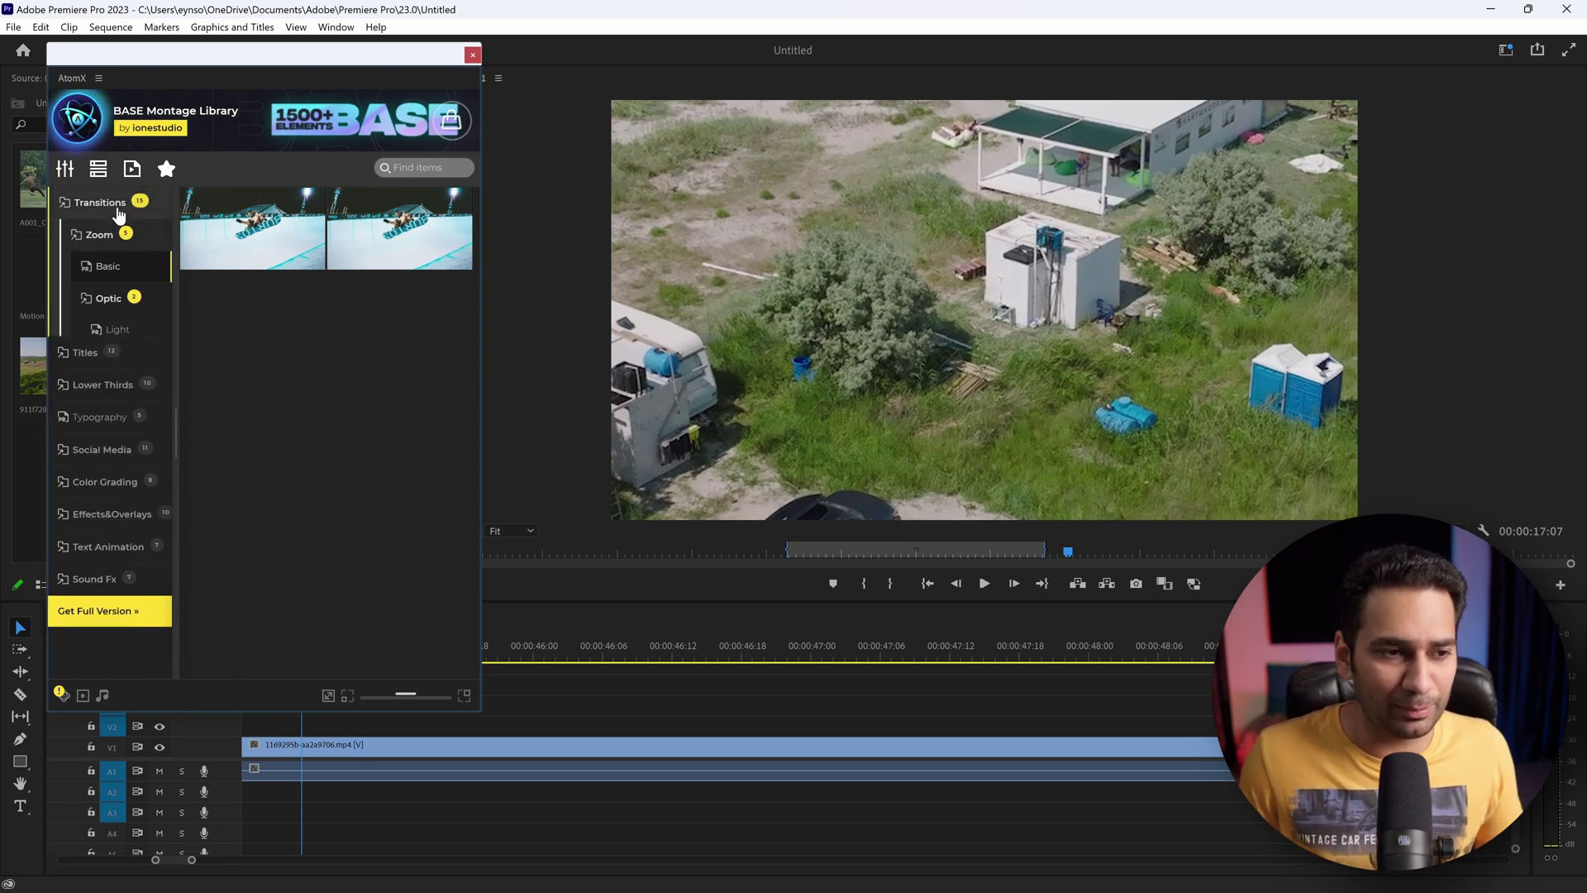
pyautogui.click(108, 247)
pyautogui.click(108, 248)
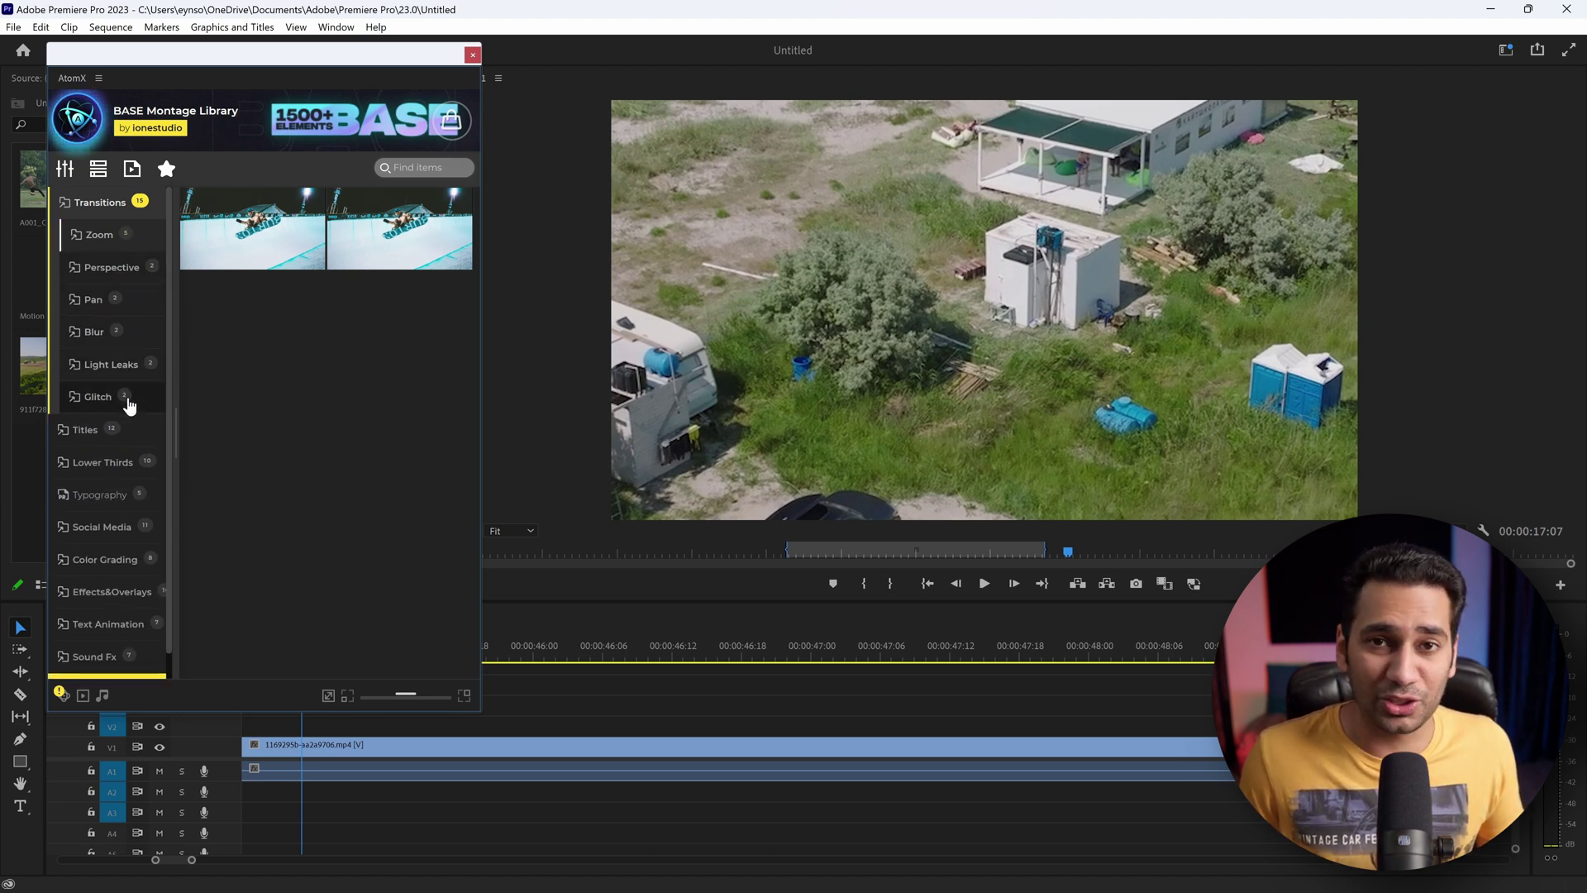
pyautogui.click(101, 204)
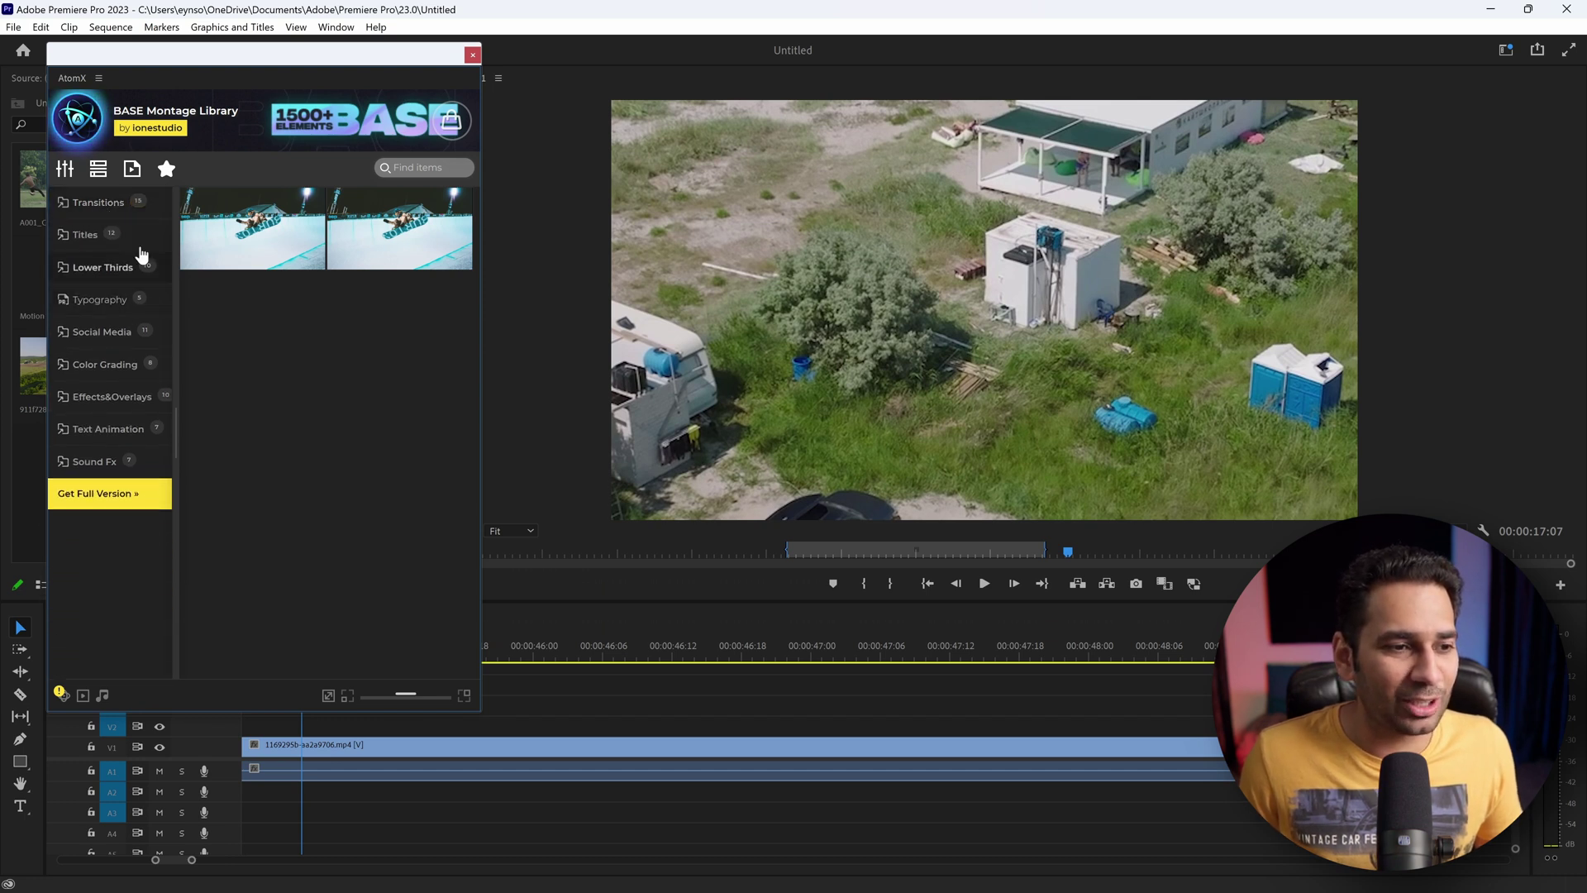
# - Browse the Titles, Lower Thirds, Typography and Social Media categories down to the YouTube templates
pyautogui.click(103, 235)
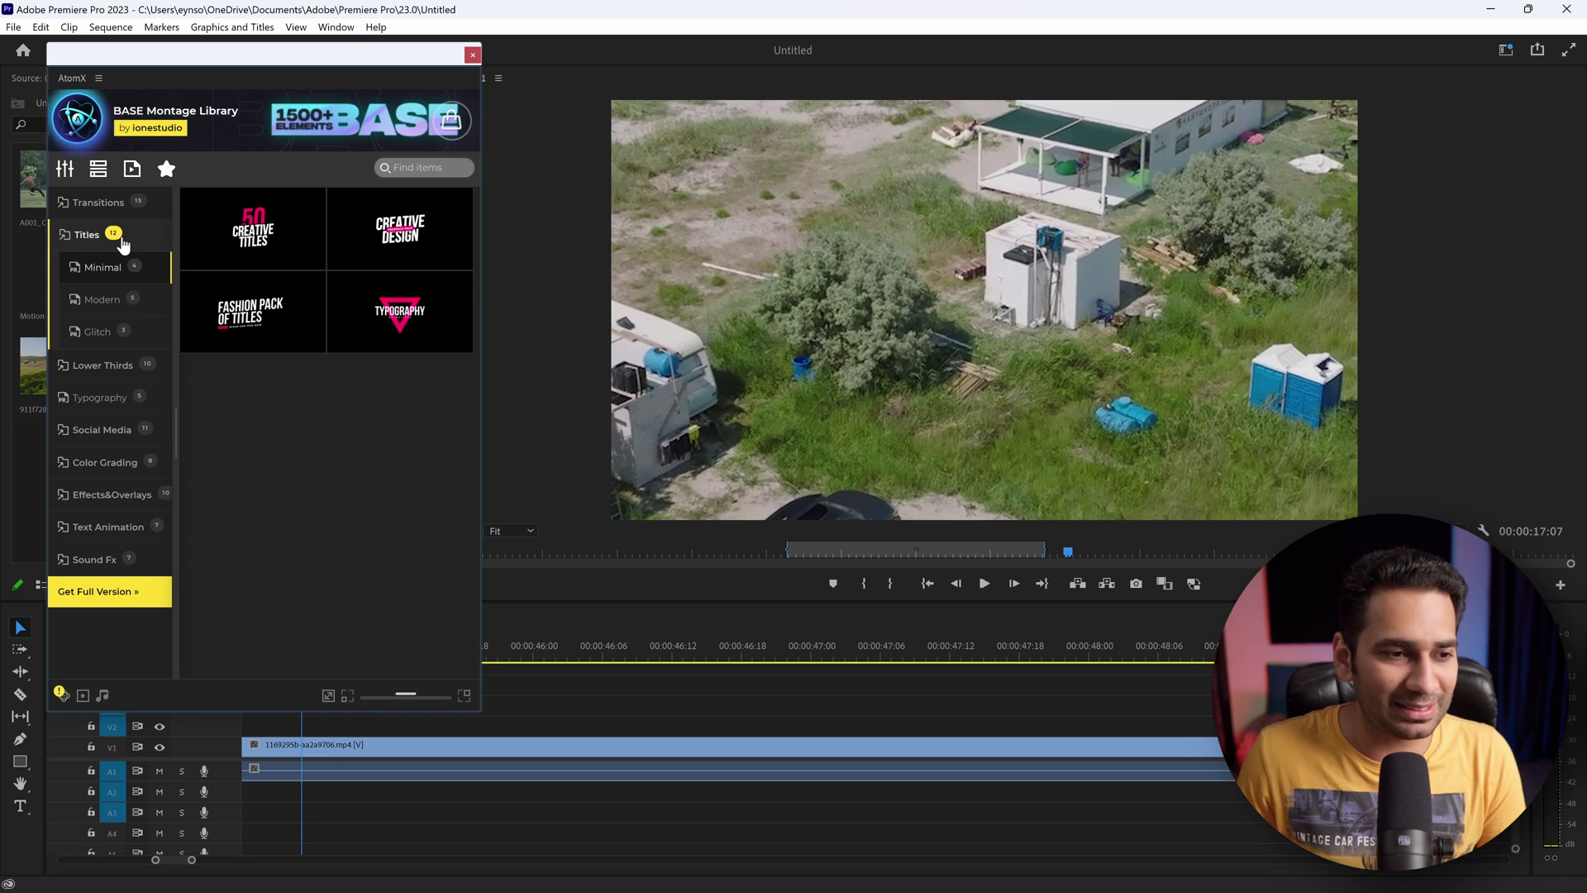
pyautogui.click(116, 365)
pyautogui.click(115, 365)
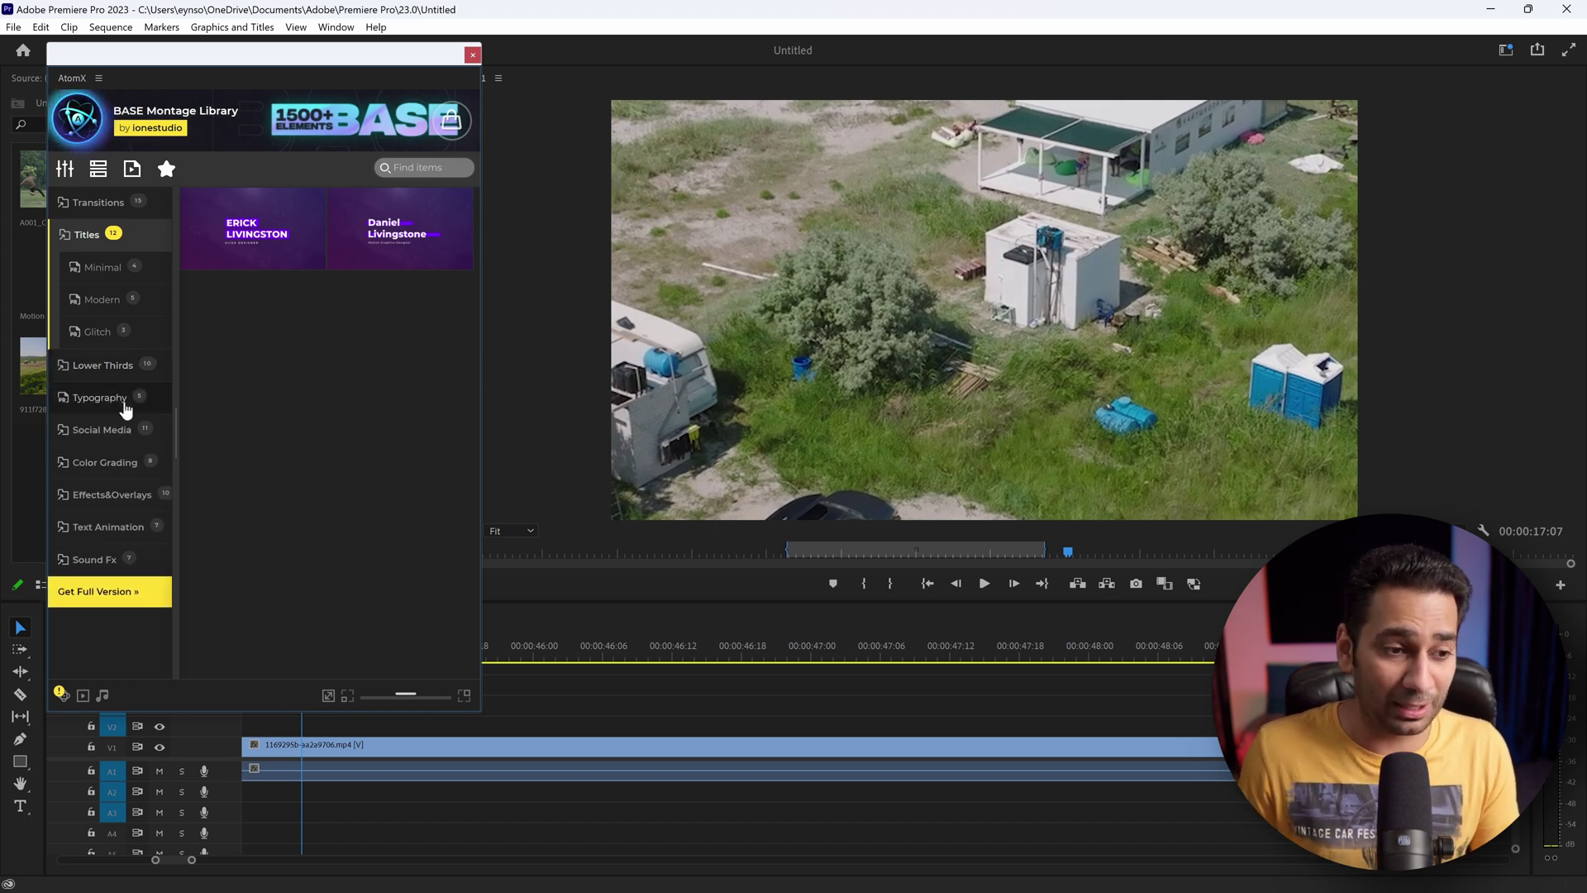
pyautogui.click(125, 405)
pyautogui.click(124, 431)
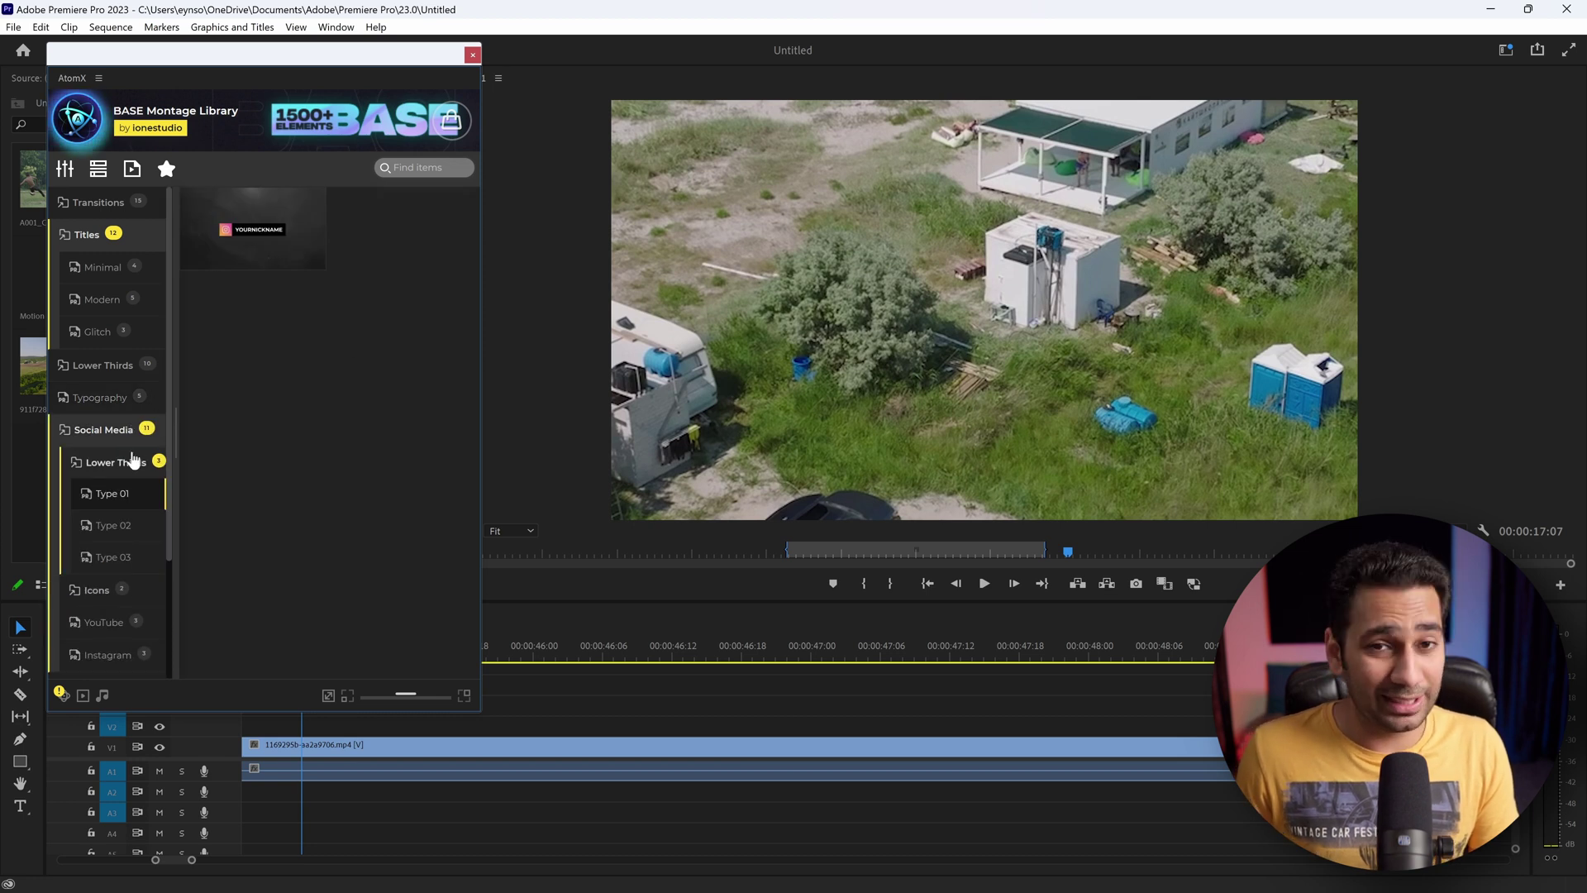
pyautogui.click(119, 468)
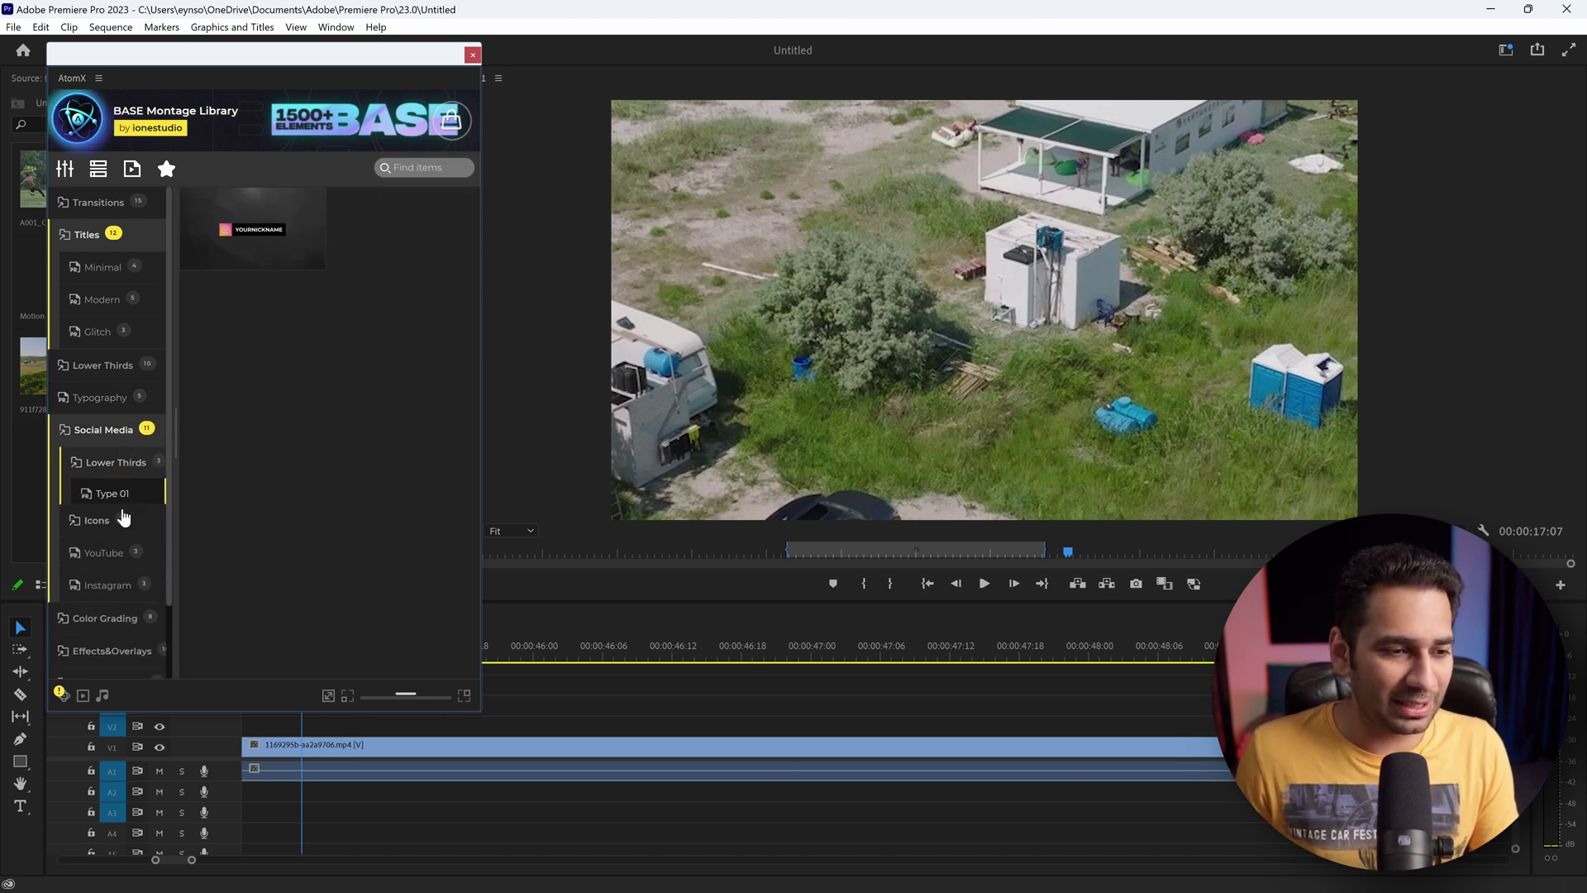
pyautogui.click(132, 496)
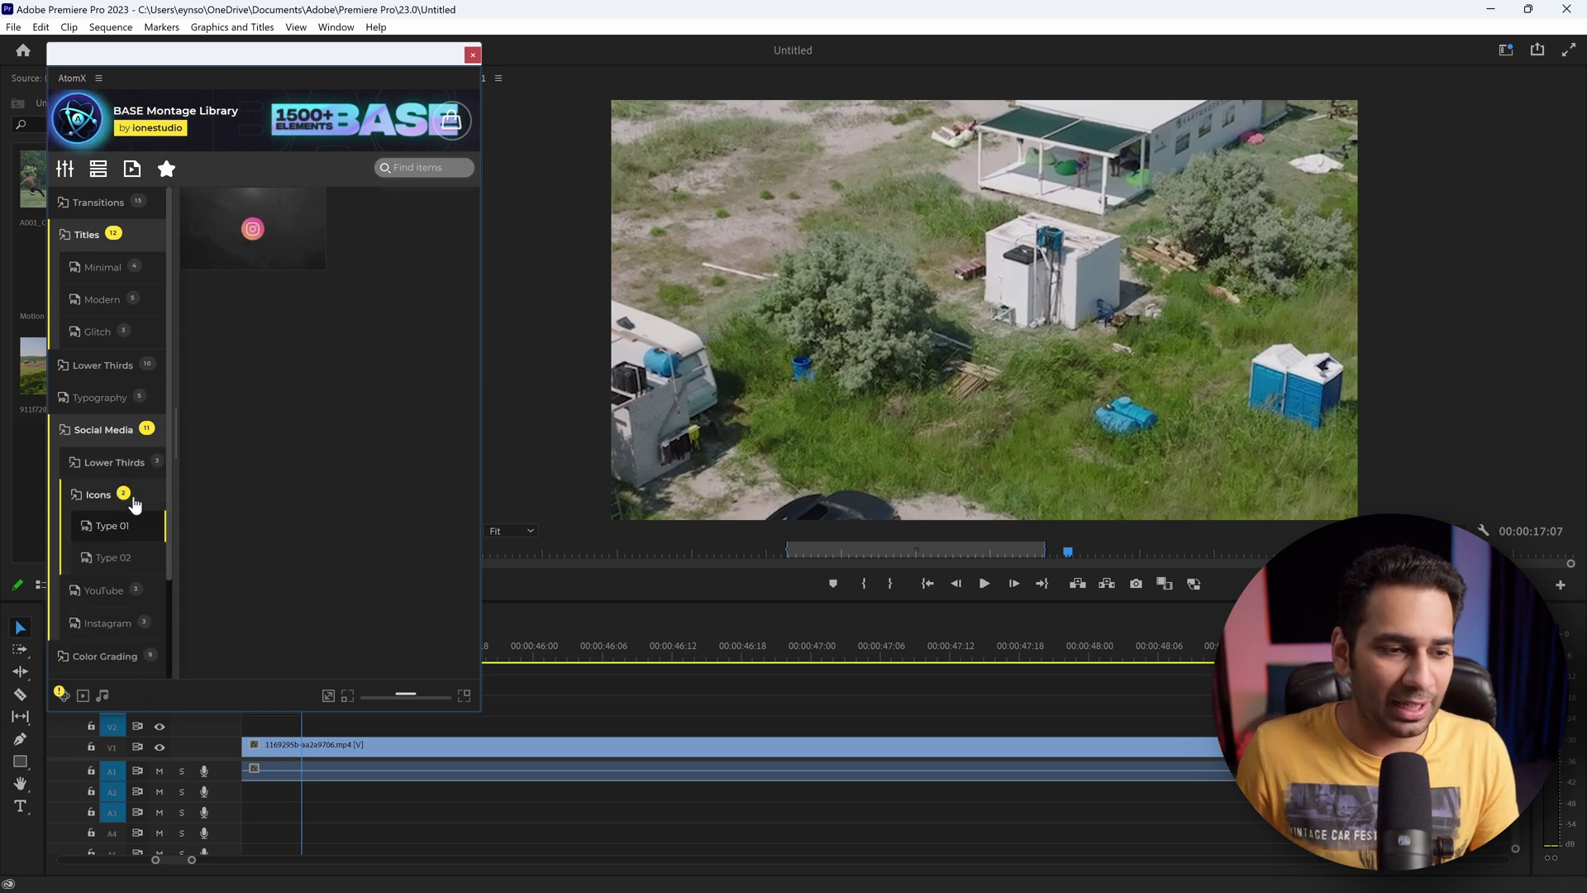
pyautogui.click(125, 592)
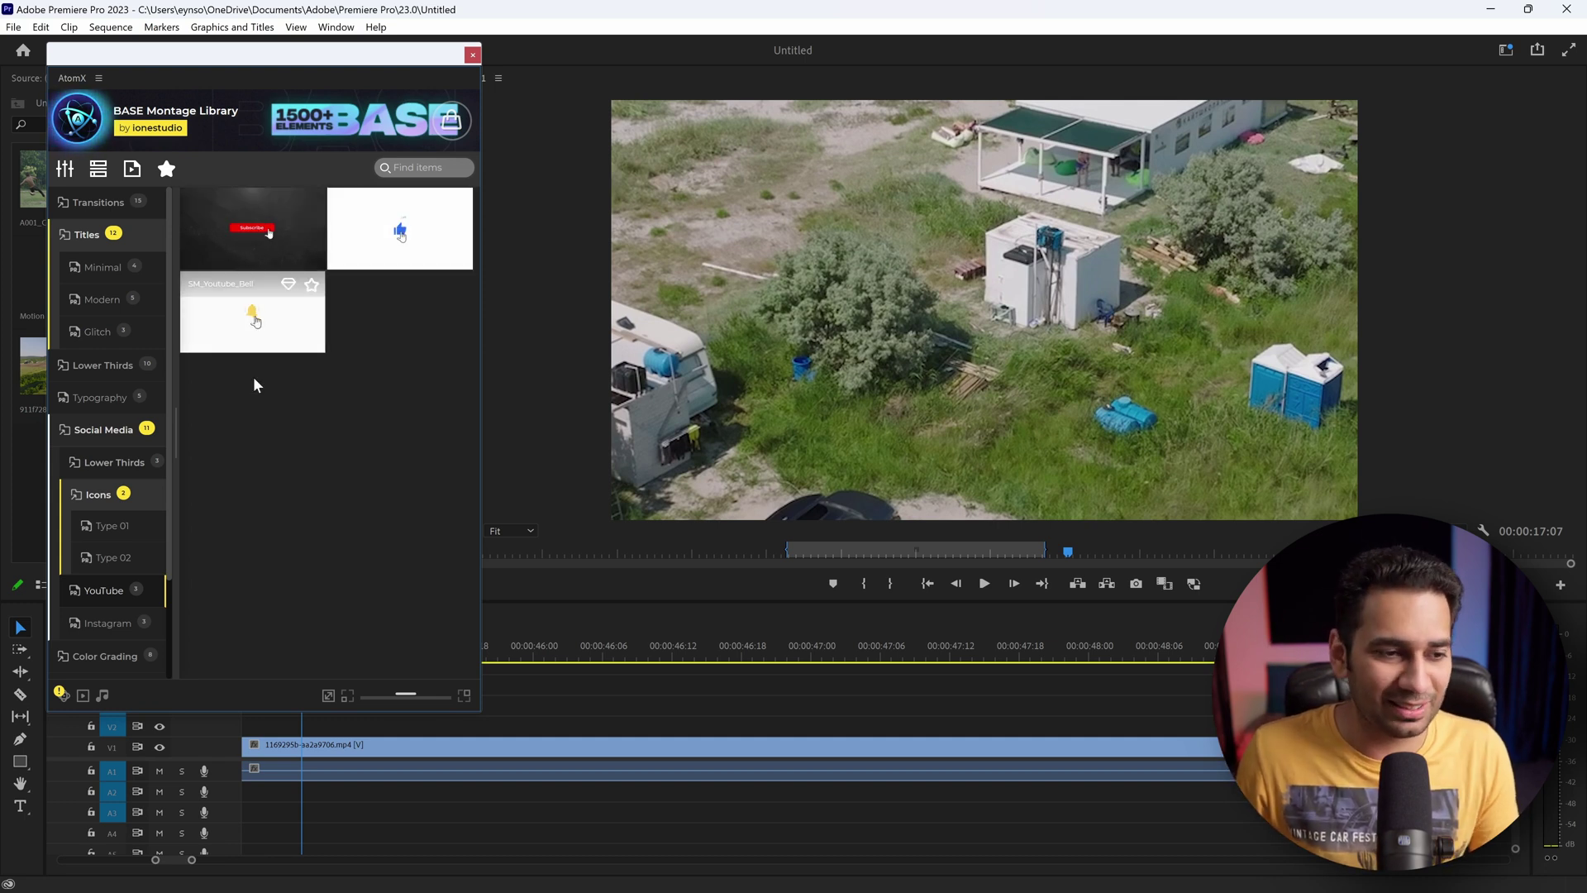
# - Browse the Color Grading, Effects&Overlays, Text Animation and Sound Fx categories
pyautogui.click(124, 463)
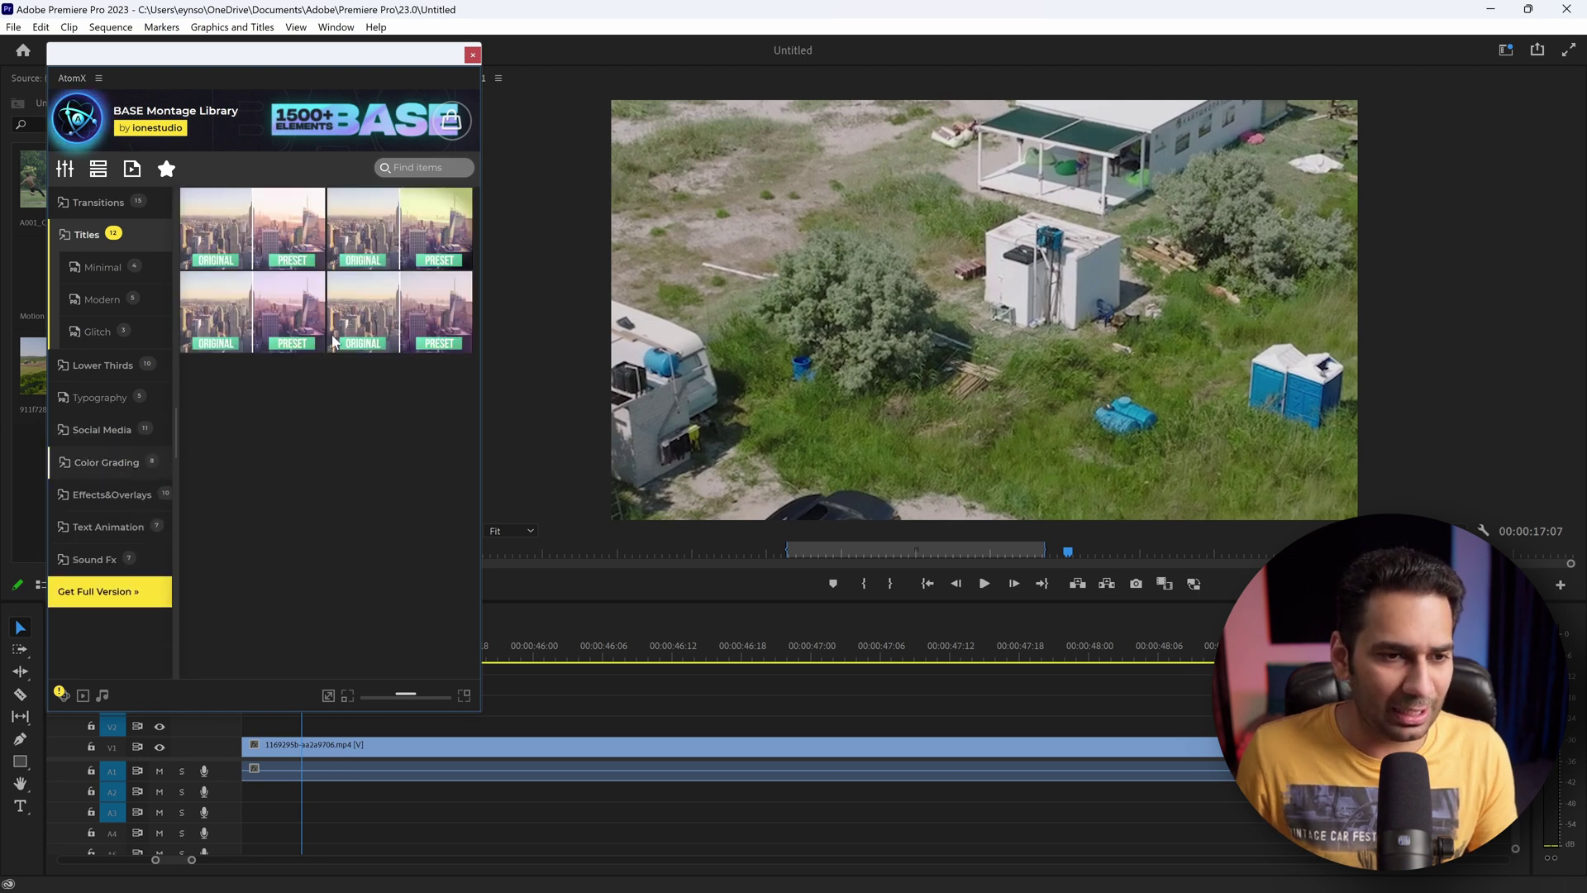
pyautogui.click(122, 496)
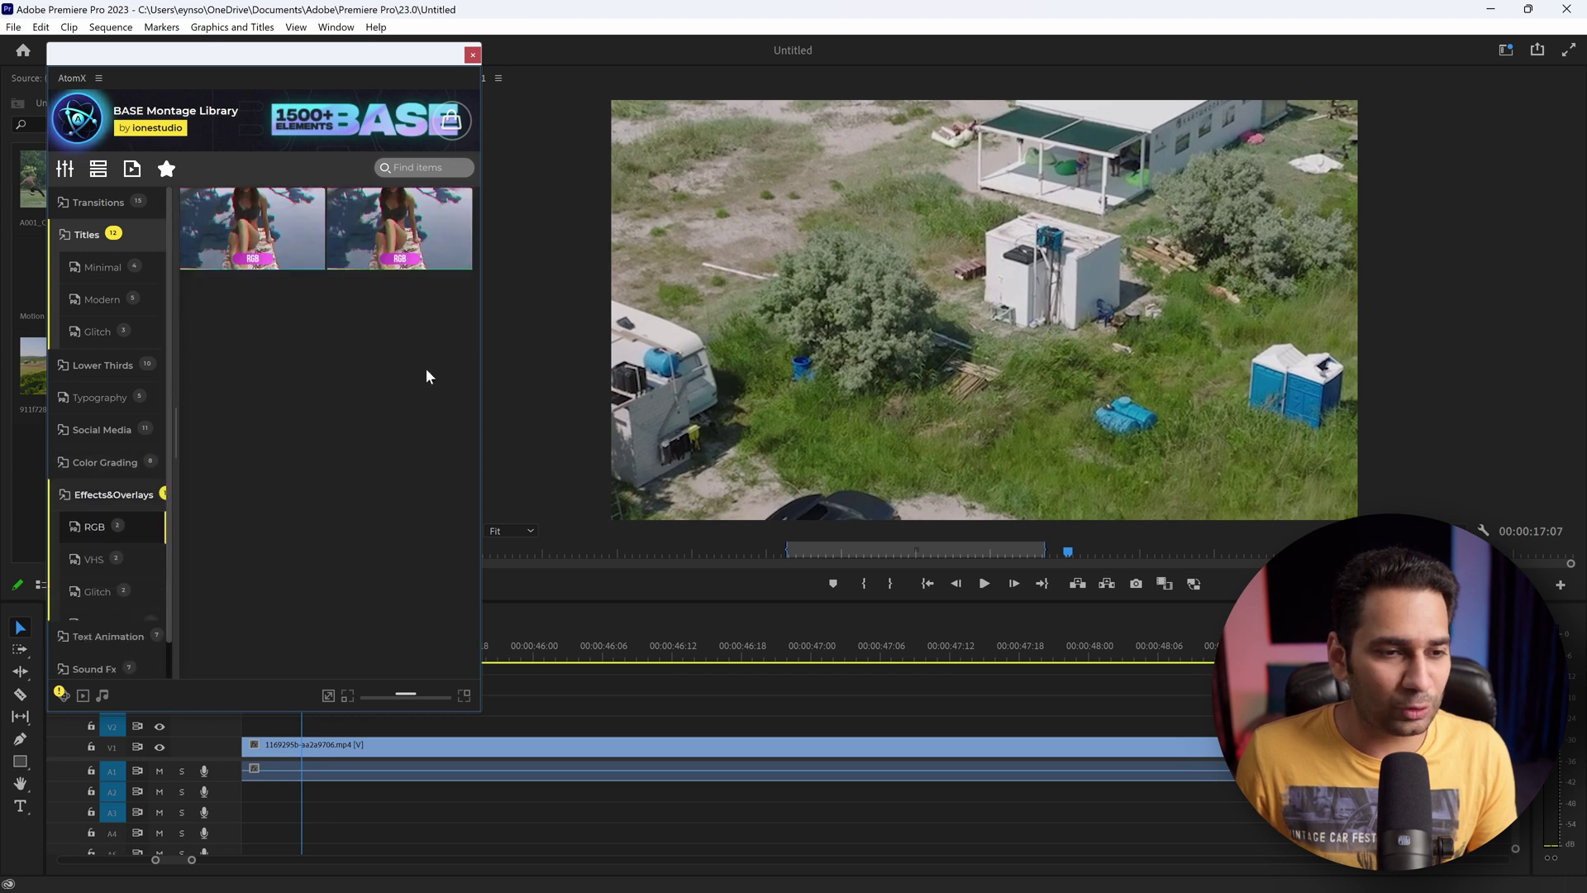
pyautogui.click(116, 496)
pyautogui.click(116, 527)
pyautogui.moveTo(284, 205)
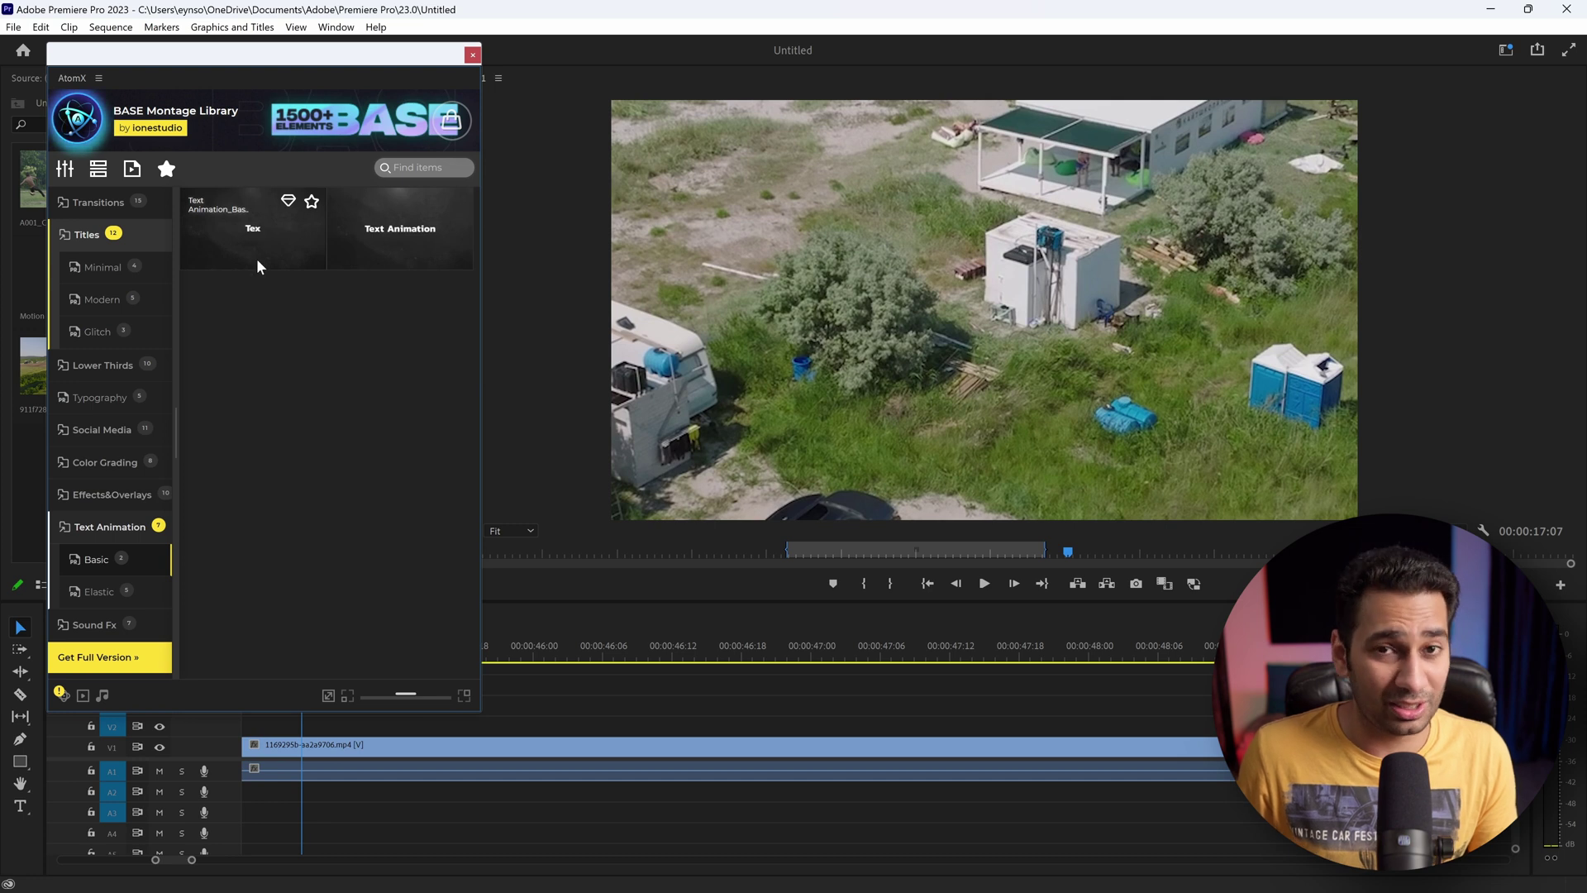
pyautogui.click(144, 527)
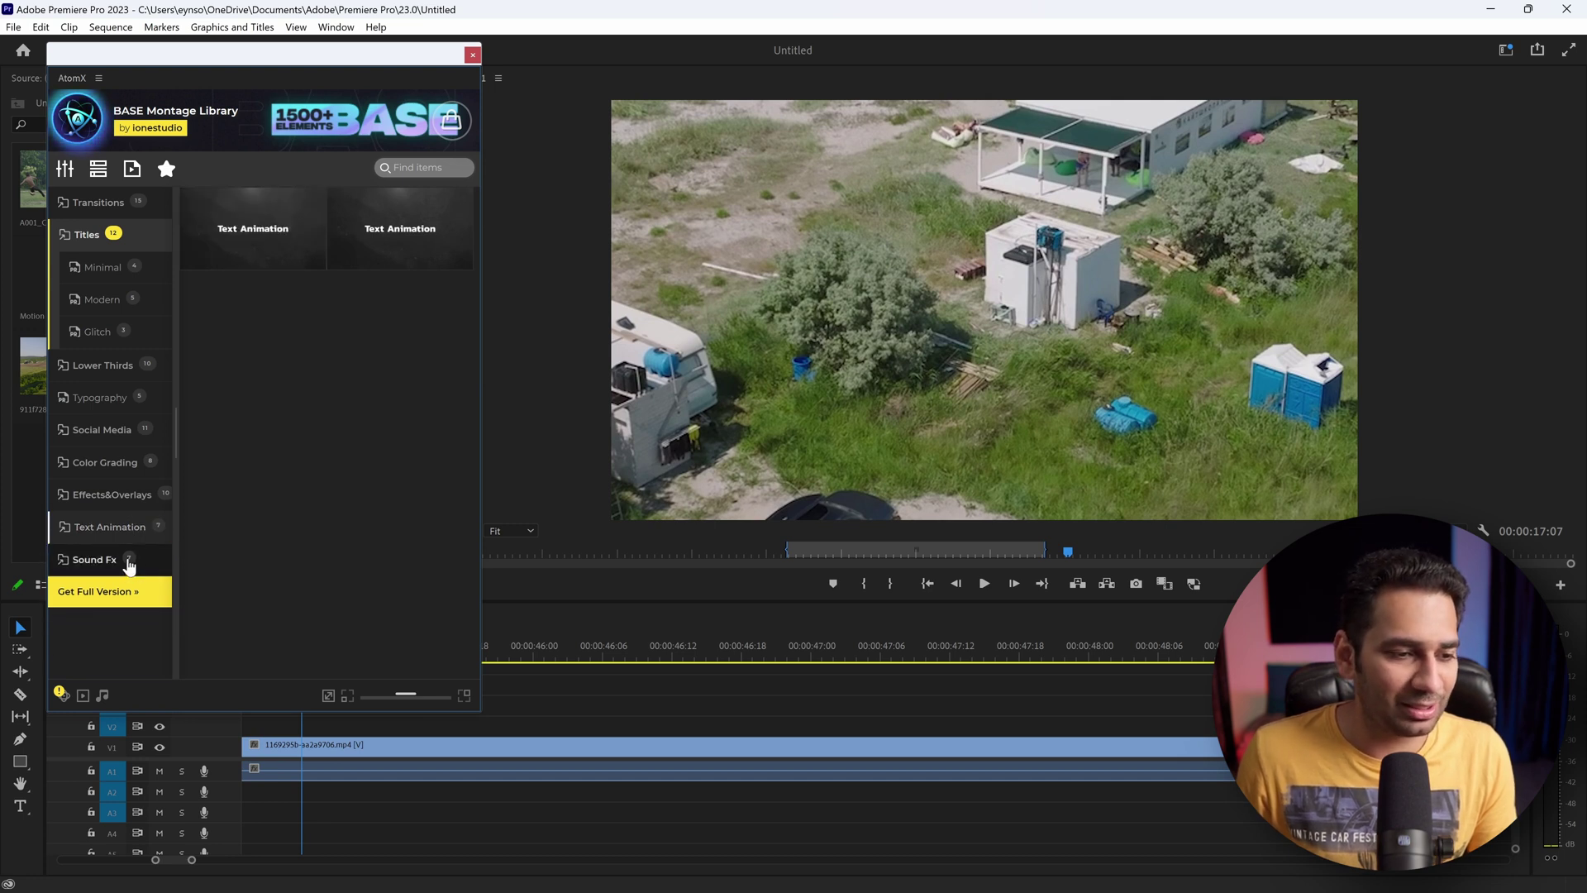
pyautogui.click(128, 561)
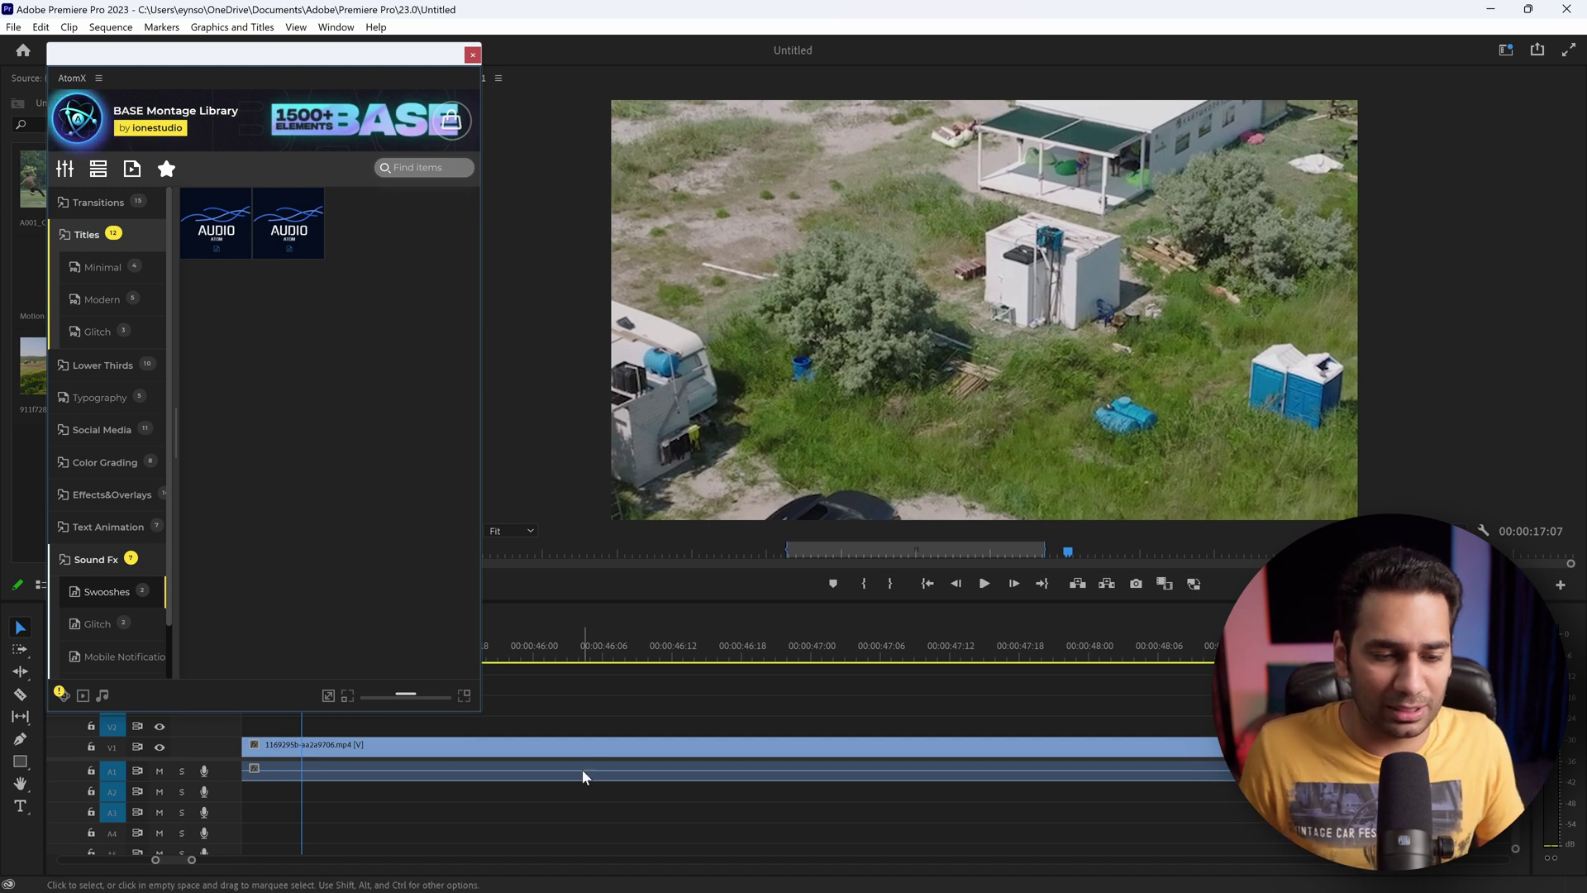
# - Place the playhead at 00:00:46:12 and reopen the Social Media templates
pyautogui.click(626, 649)
pyautogui.click(667, 620)
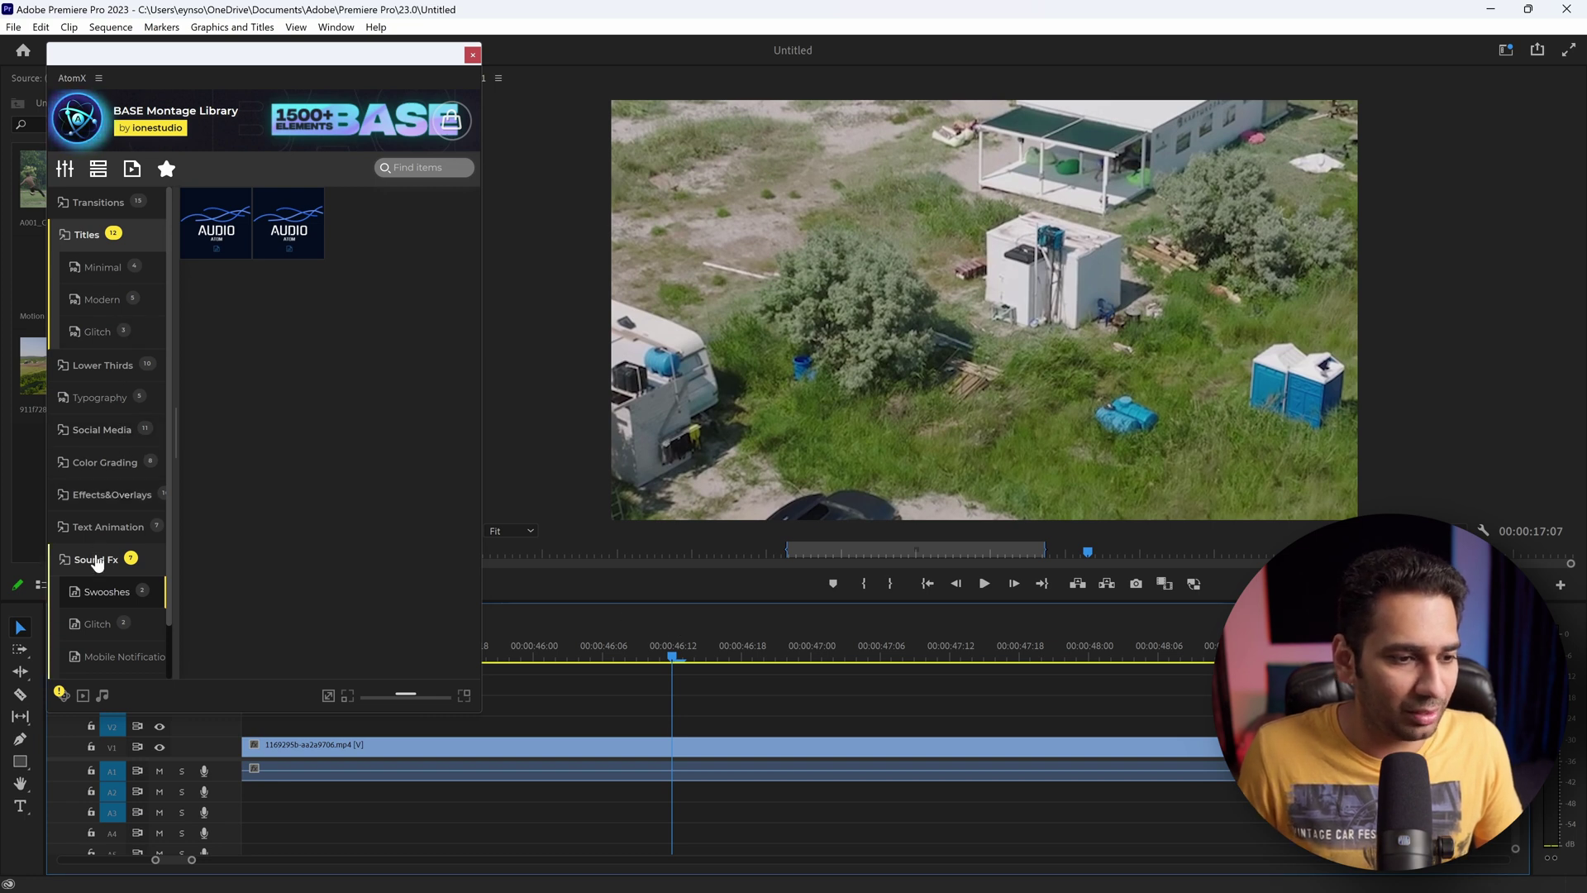
pyautogui.click(104, 430)
pyautogui.click(120, 462)
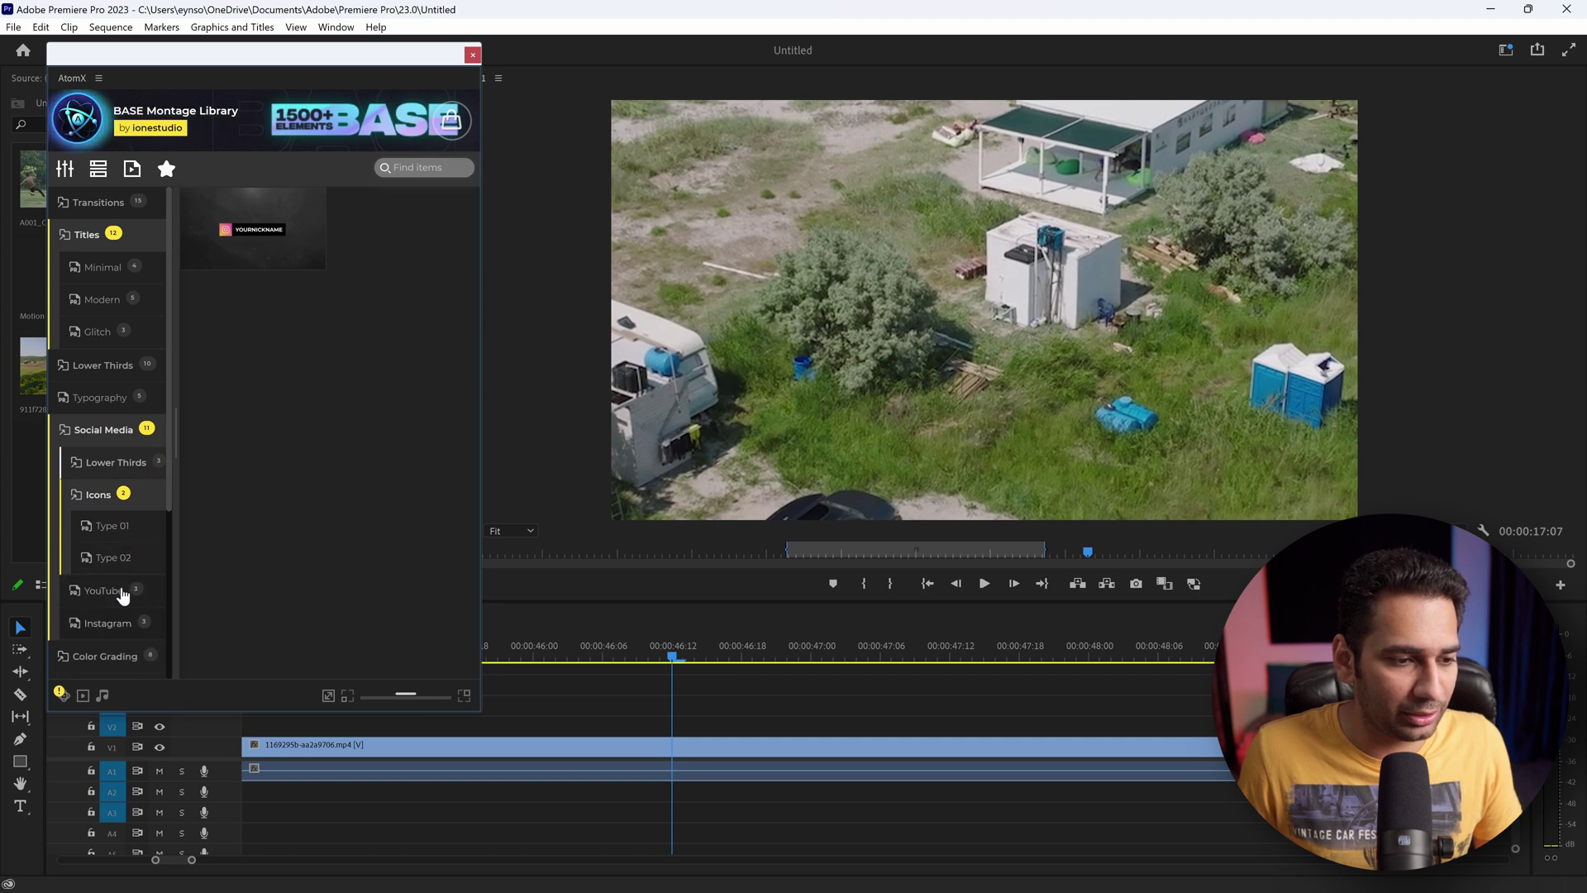
# - Add SM_Youtube_Subscribe 01 from YouTube templates onto track V2, preview it, and select the clip
pyautogui.click(122, 593)
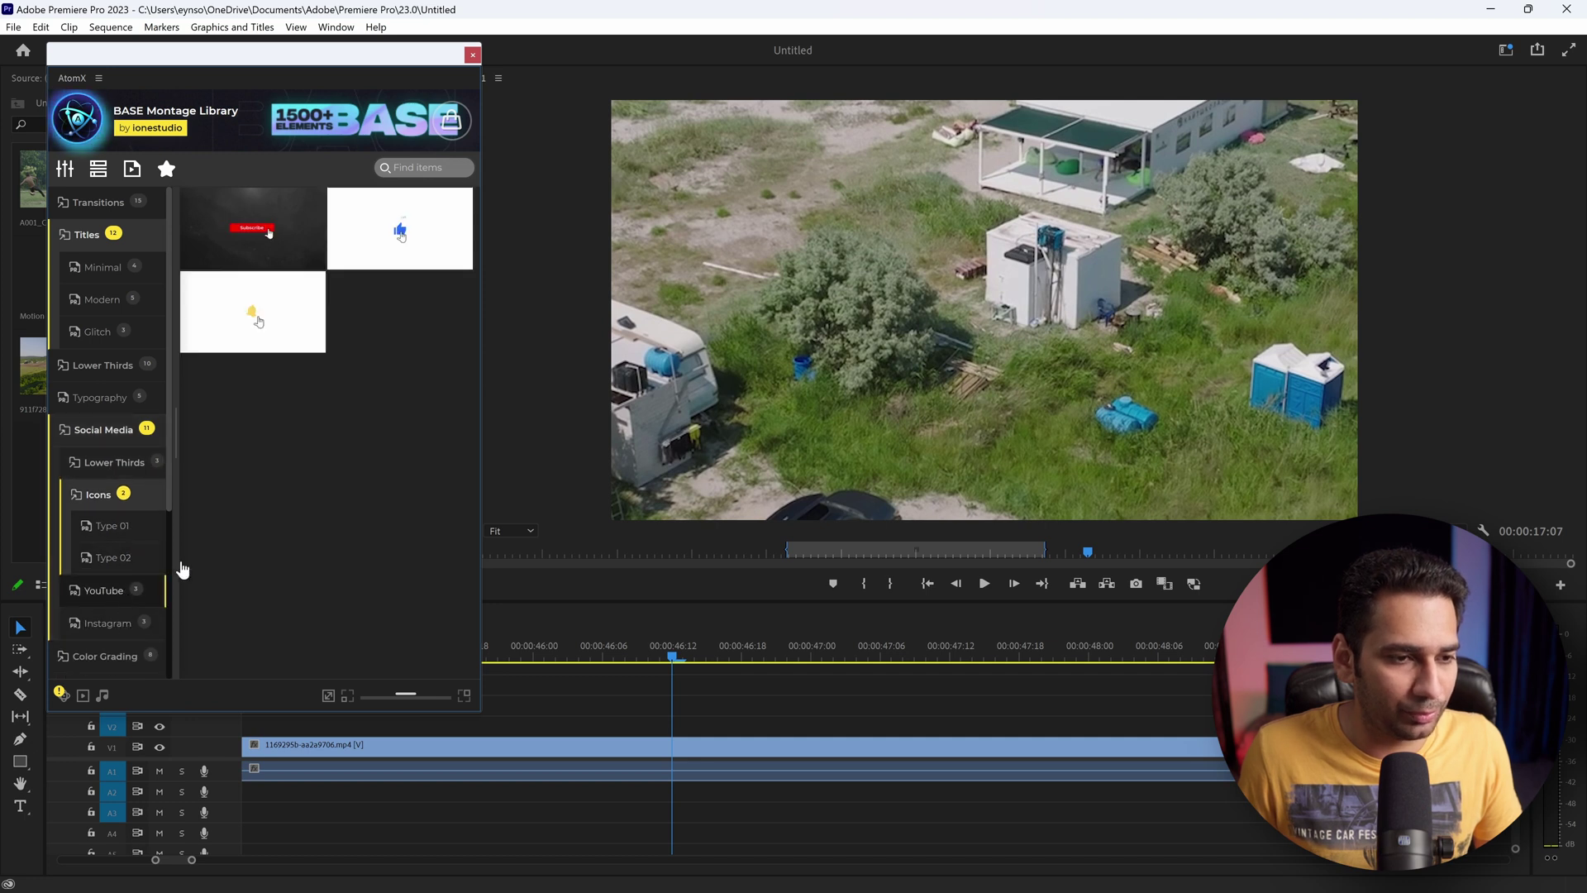
pyautogui.click(230, 237)
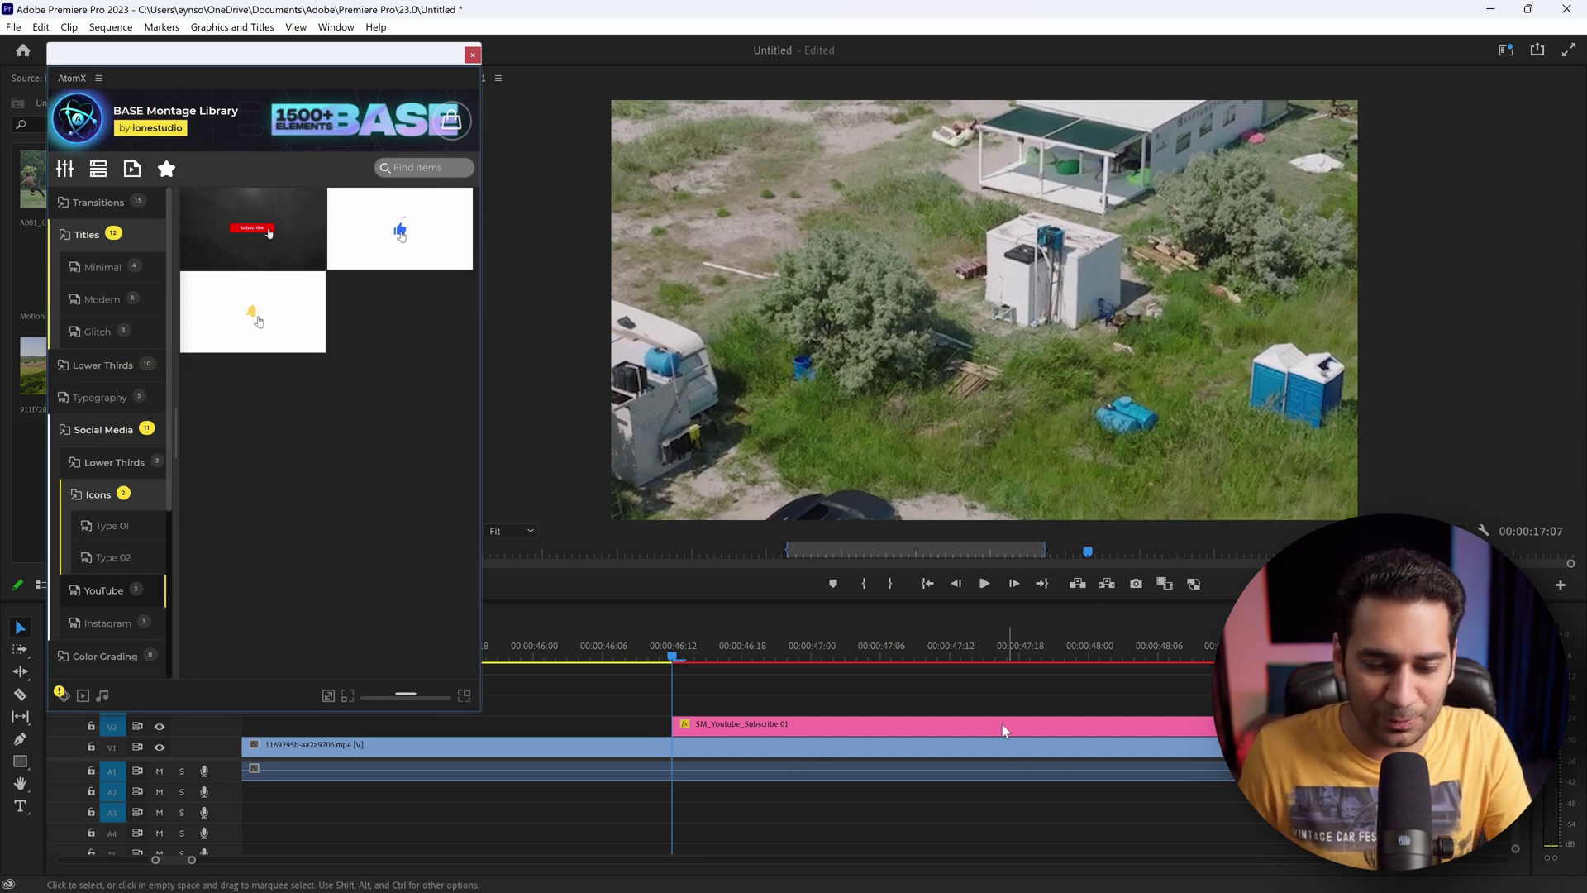
pyautogui.moveTo(194, 860); pyautogui.dragTo(216, 864)
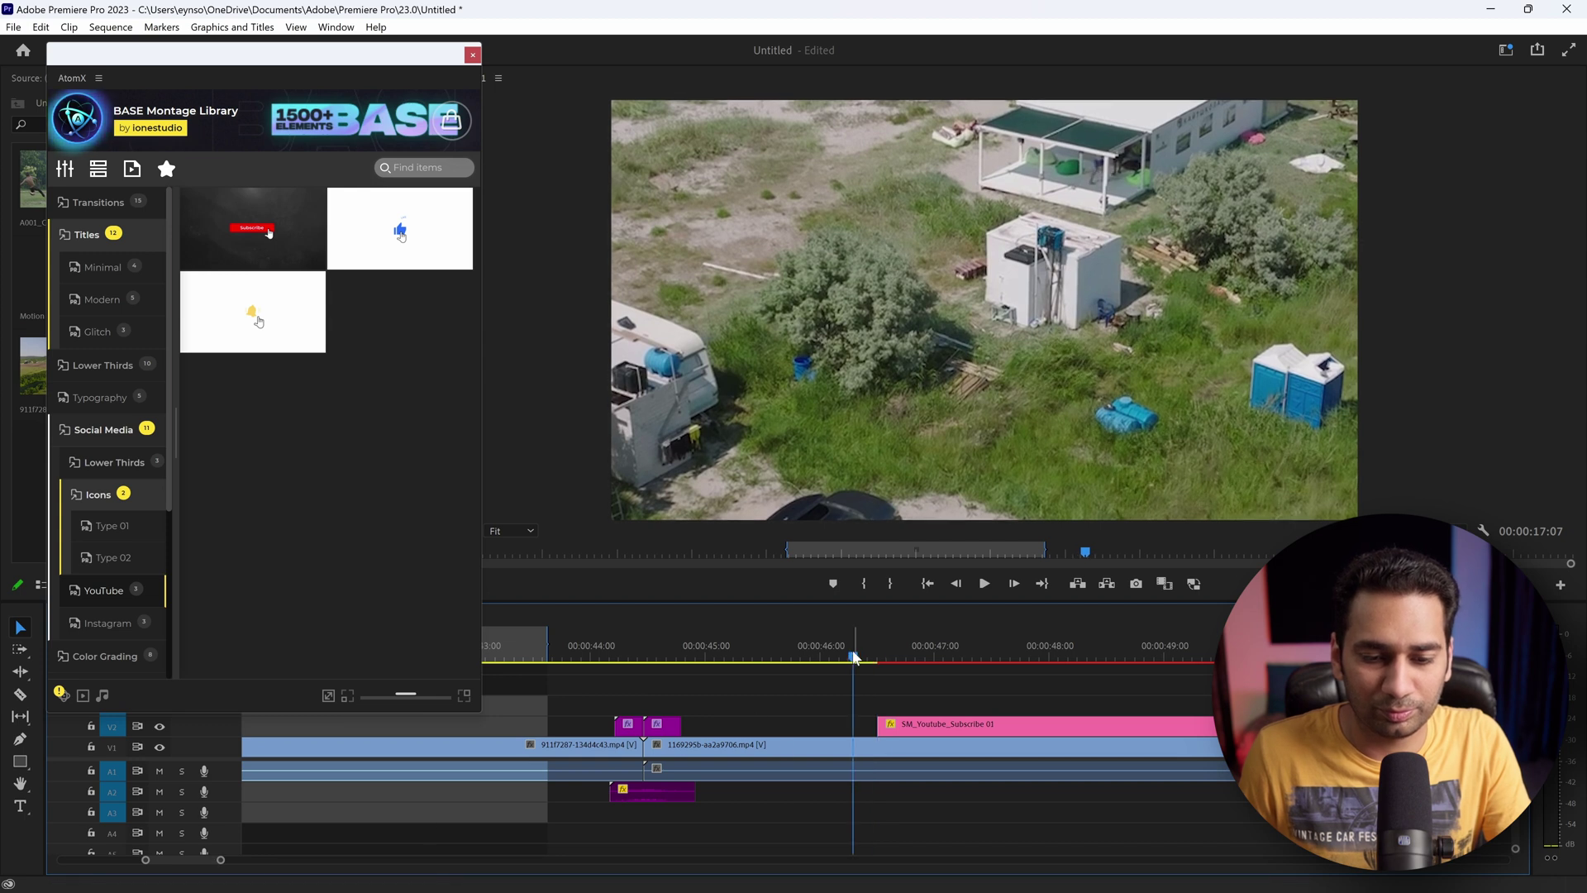
pyautogui.press('space')
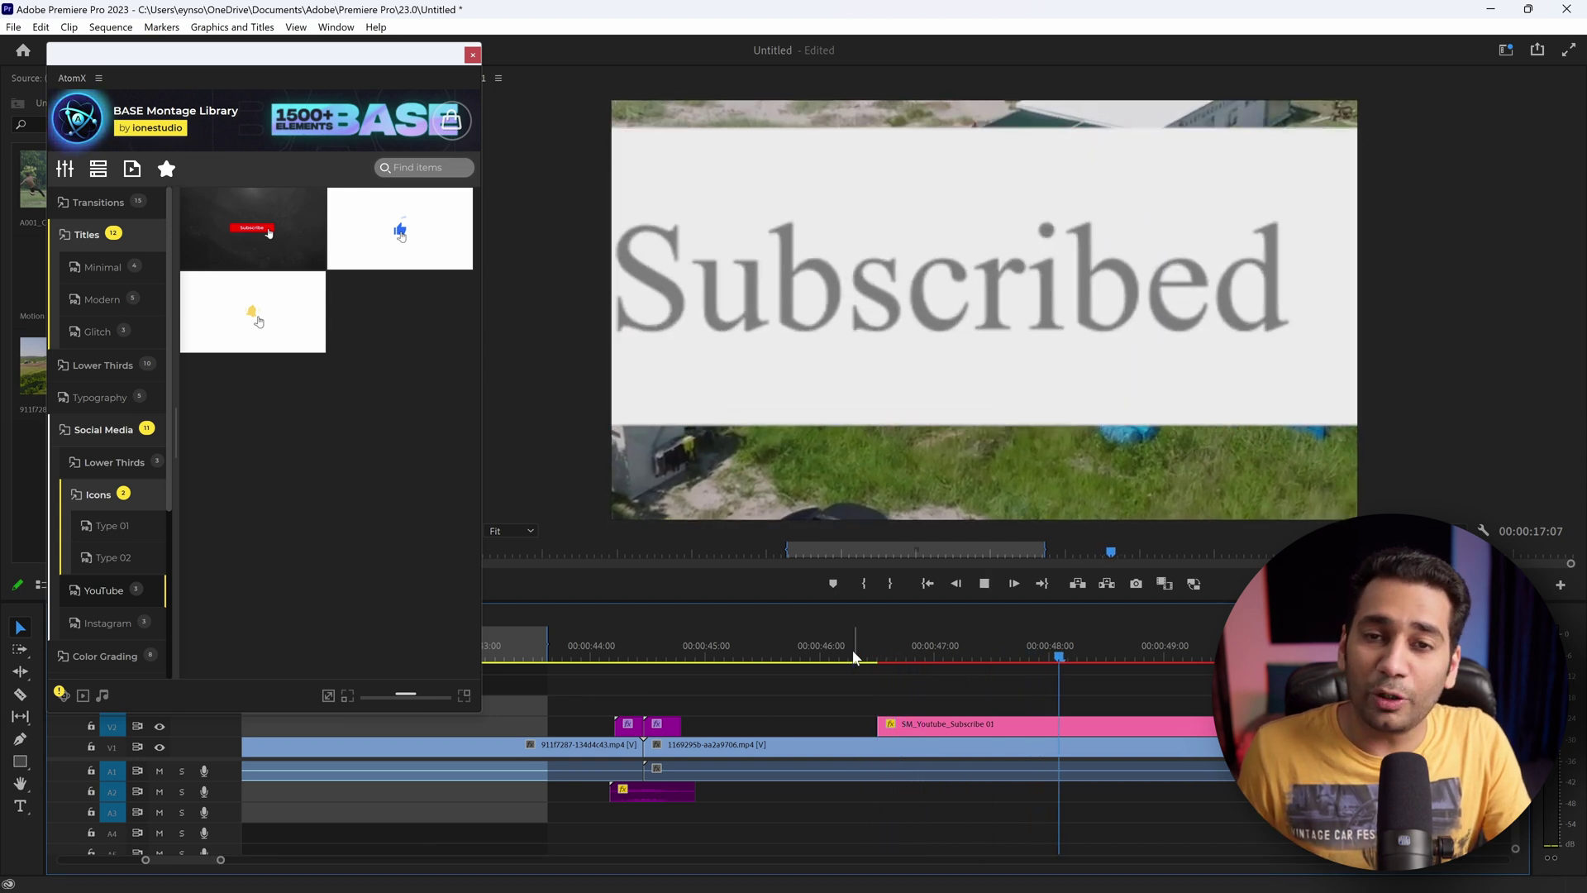
pyautogui.press('space')
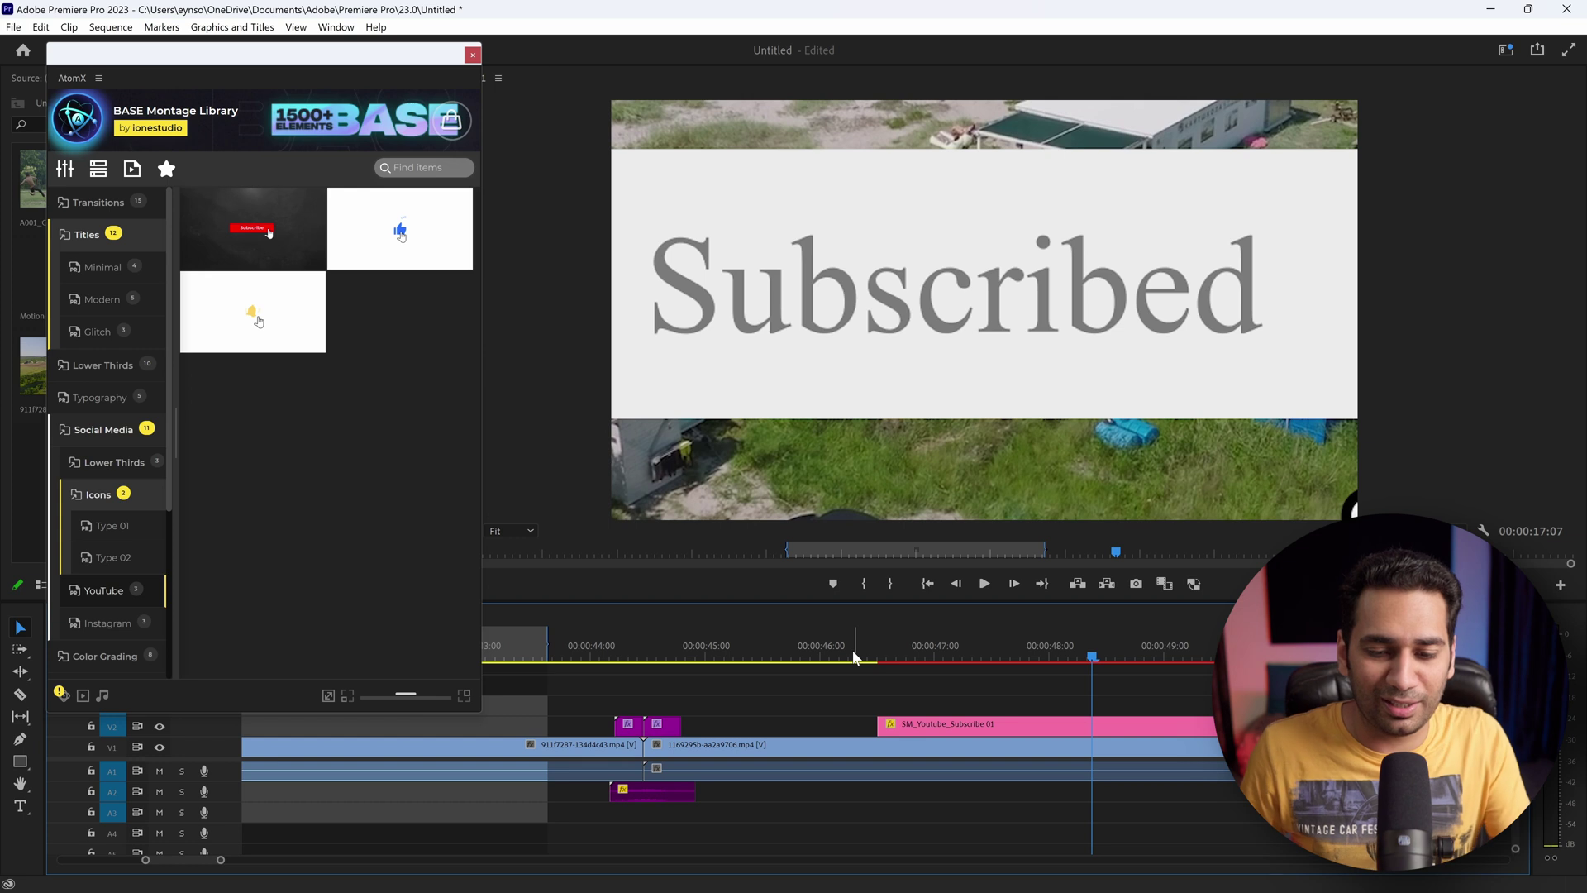
pyautogui.click(1044, 726)
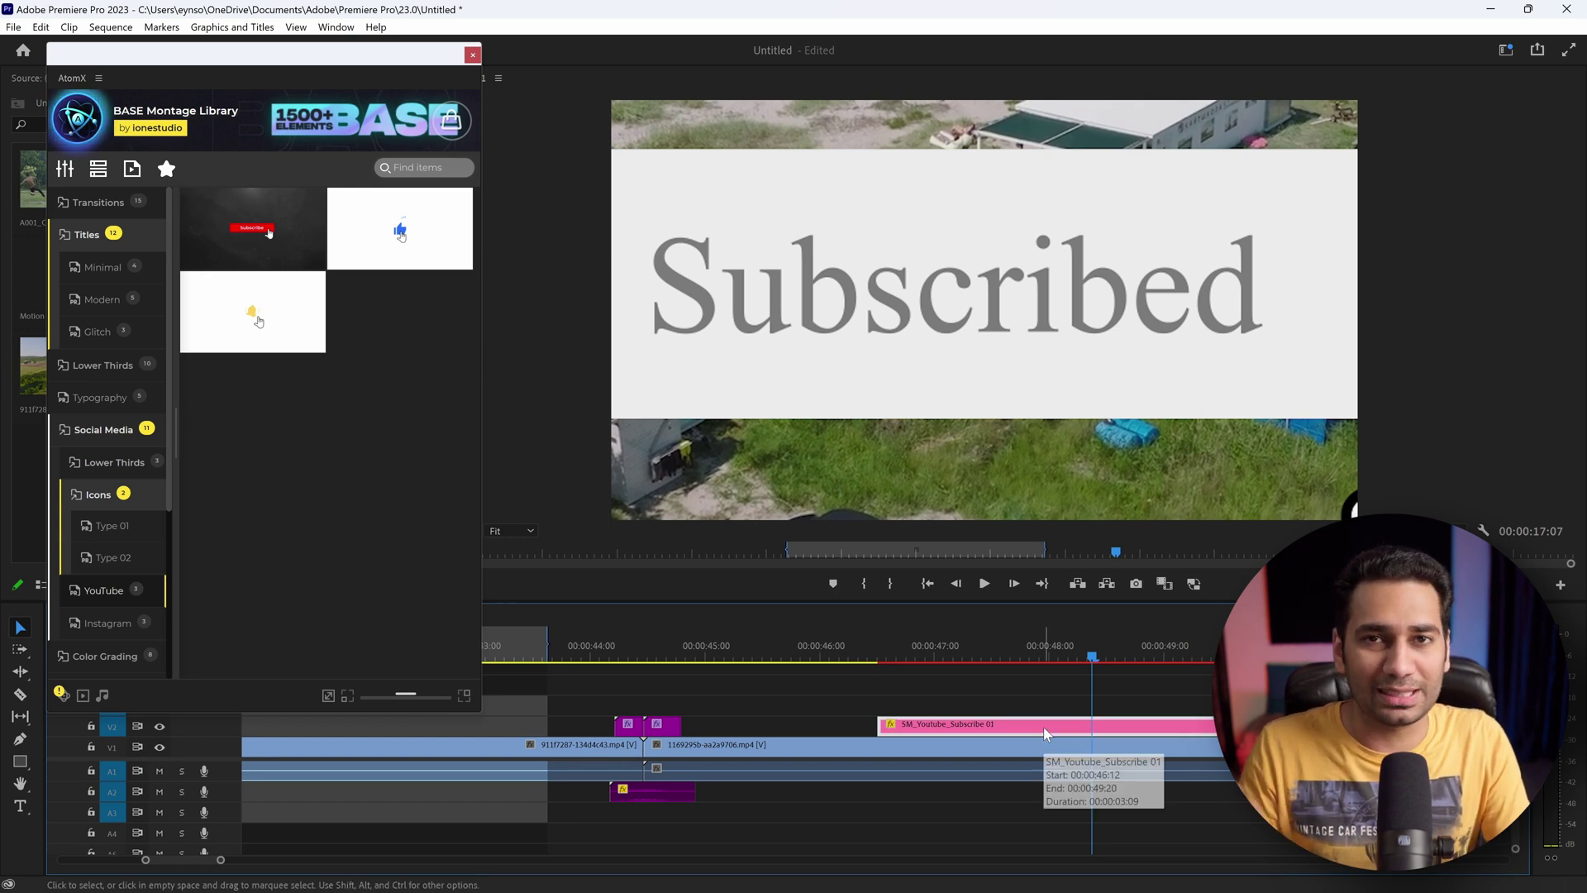
# - Set the subscribe clip's Main Scale to 40 in Essential Graphics
pyautogui.doubleClick(1043, 726)
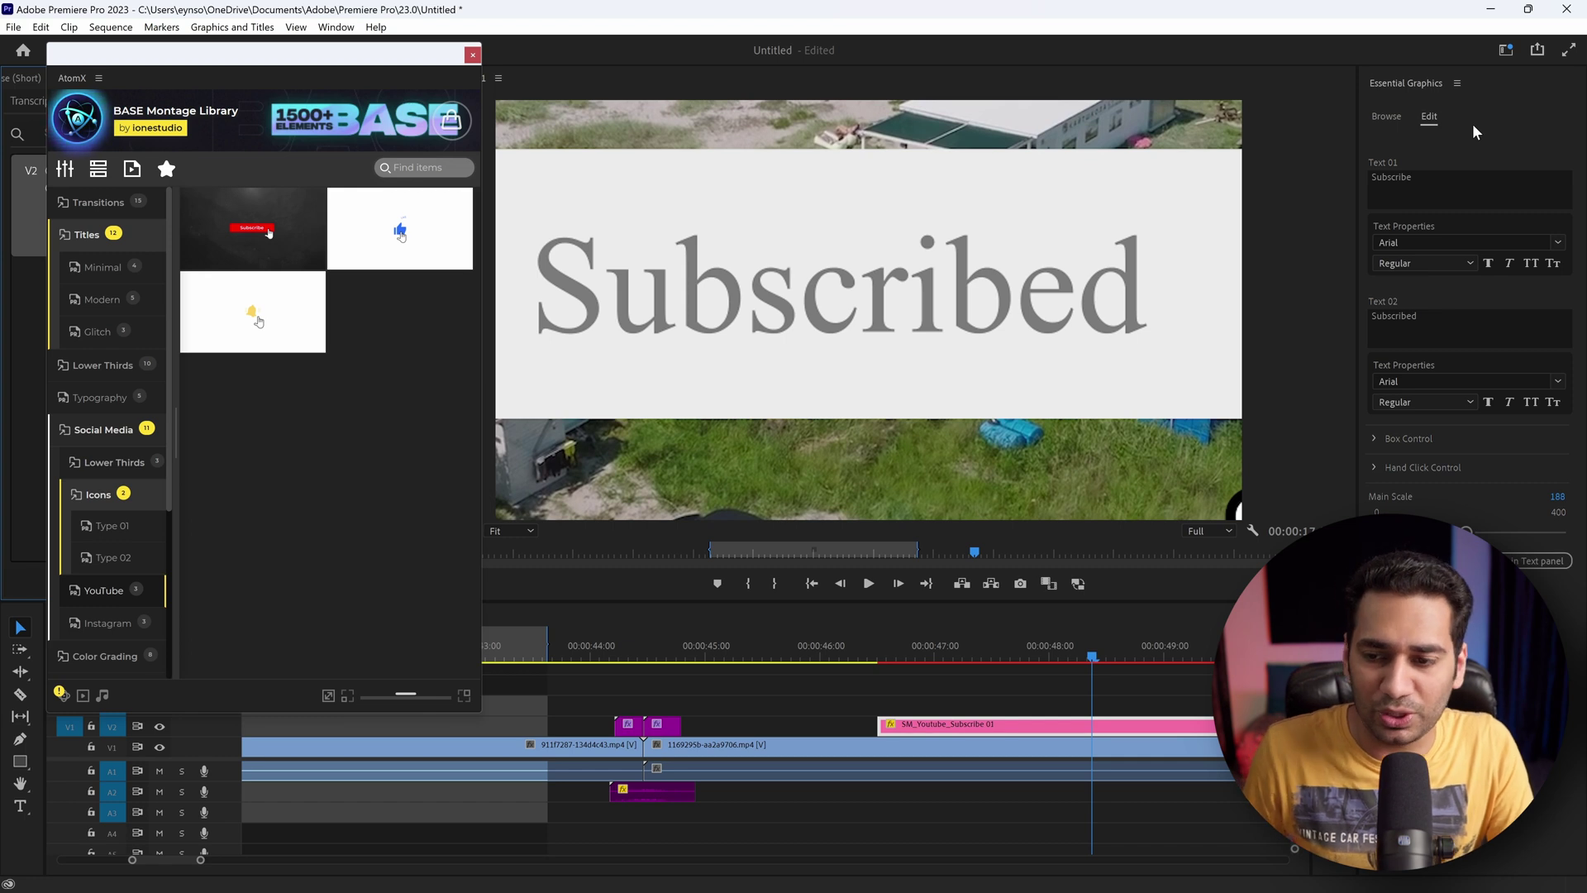
pyautogui.moveTo(1467, 534); pyautogui.dragTo(1399, 531)
pyautogui.click(1567, 496)
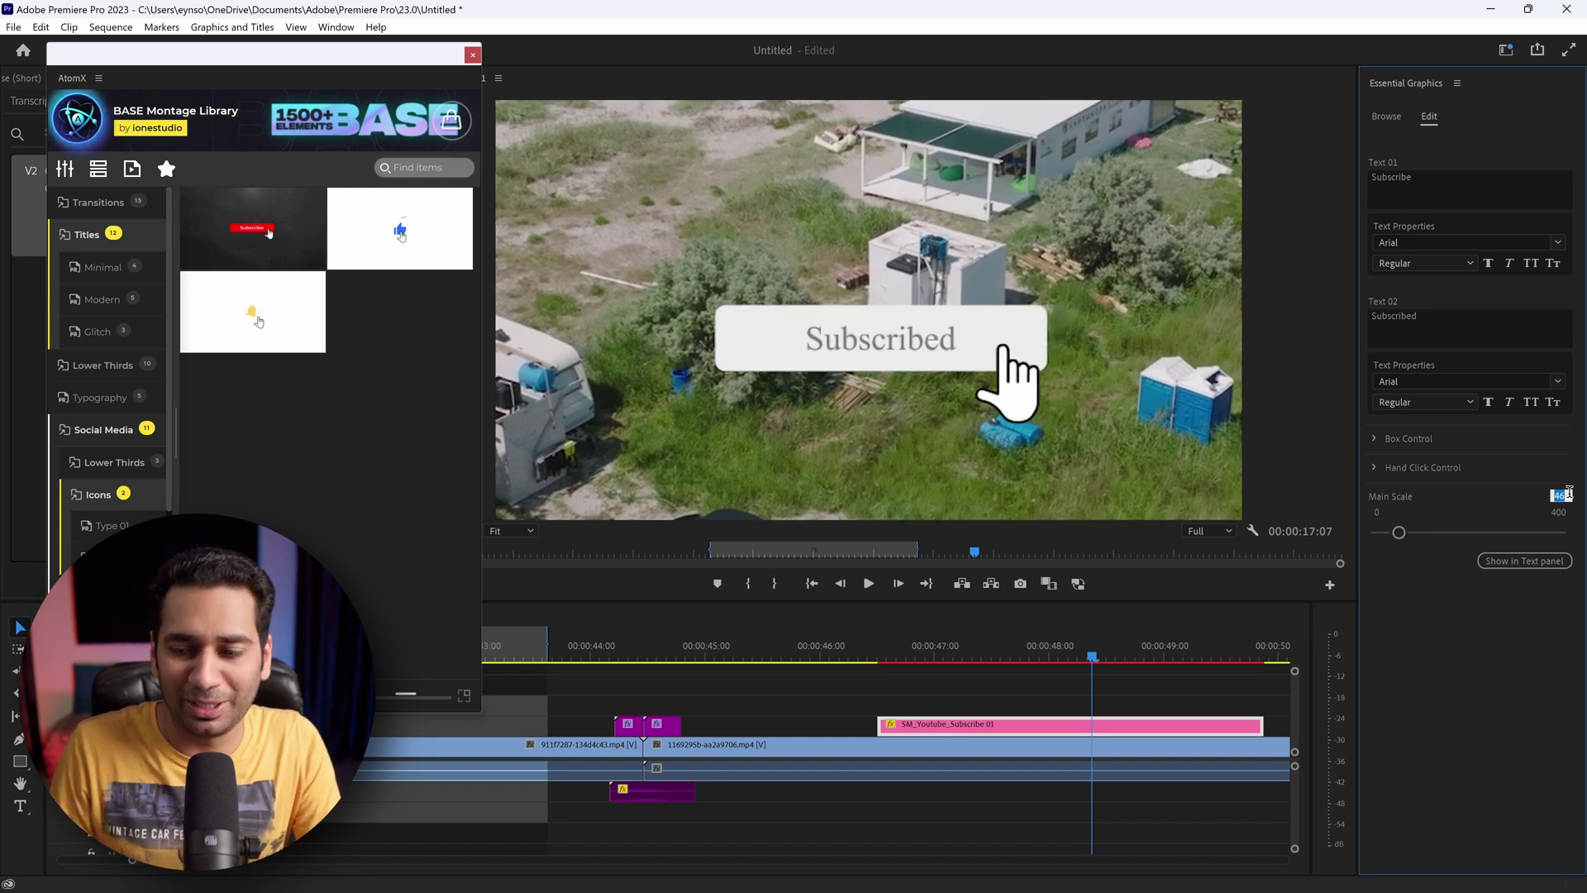
pyautogui.write('40')
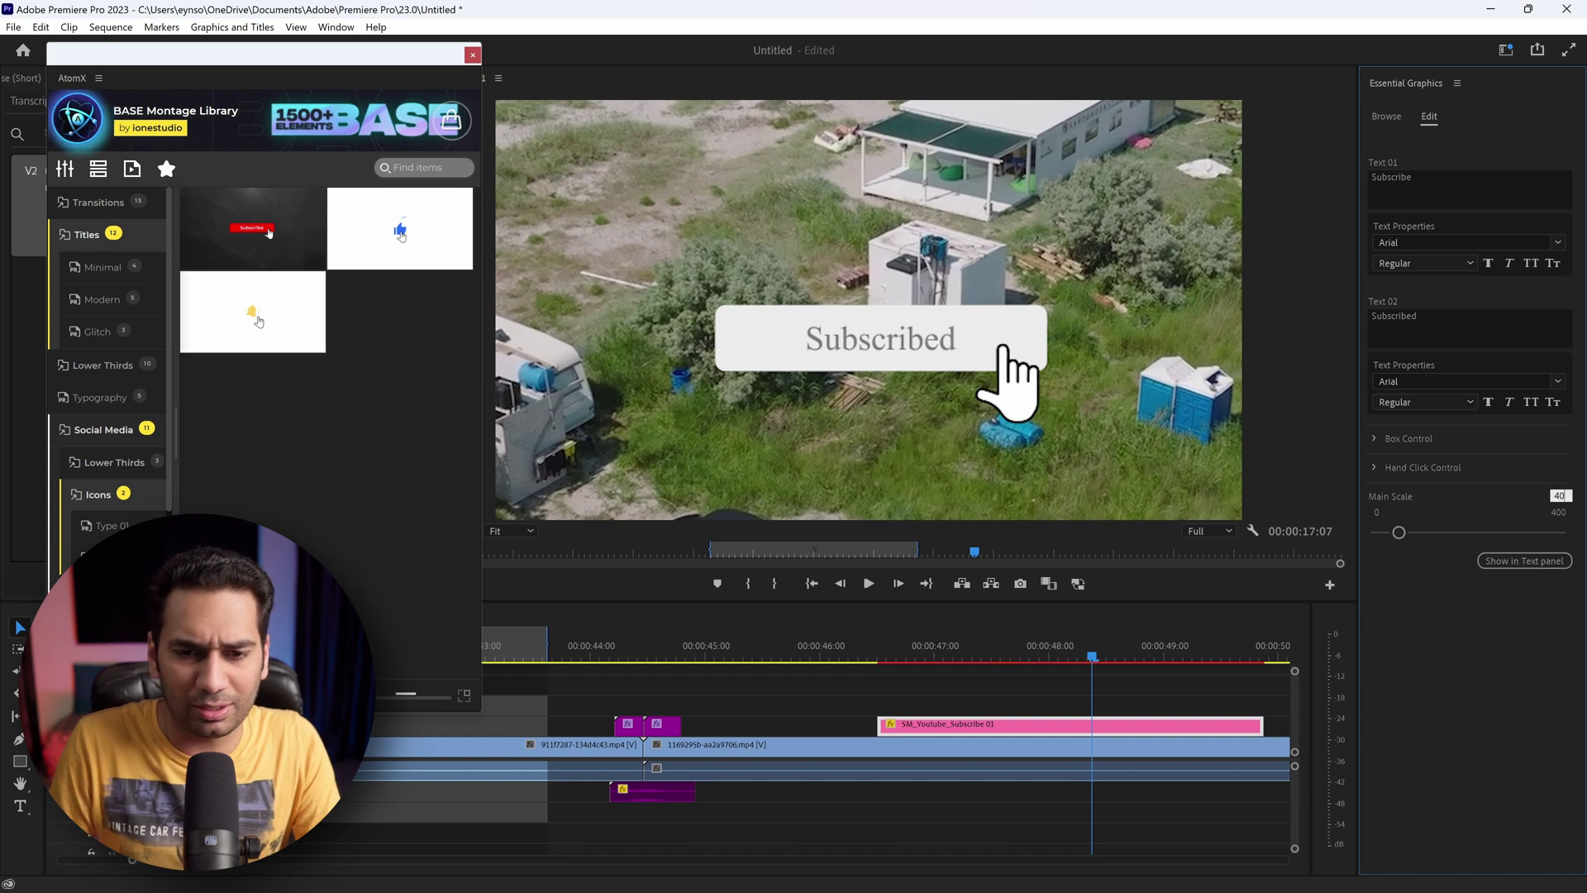
pyautogui.press('Return')
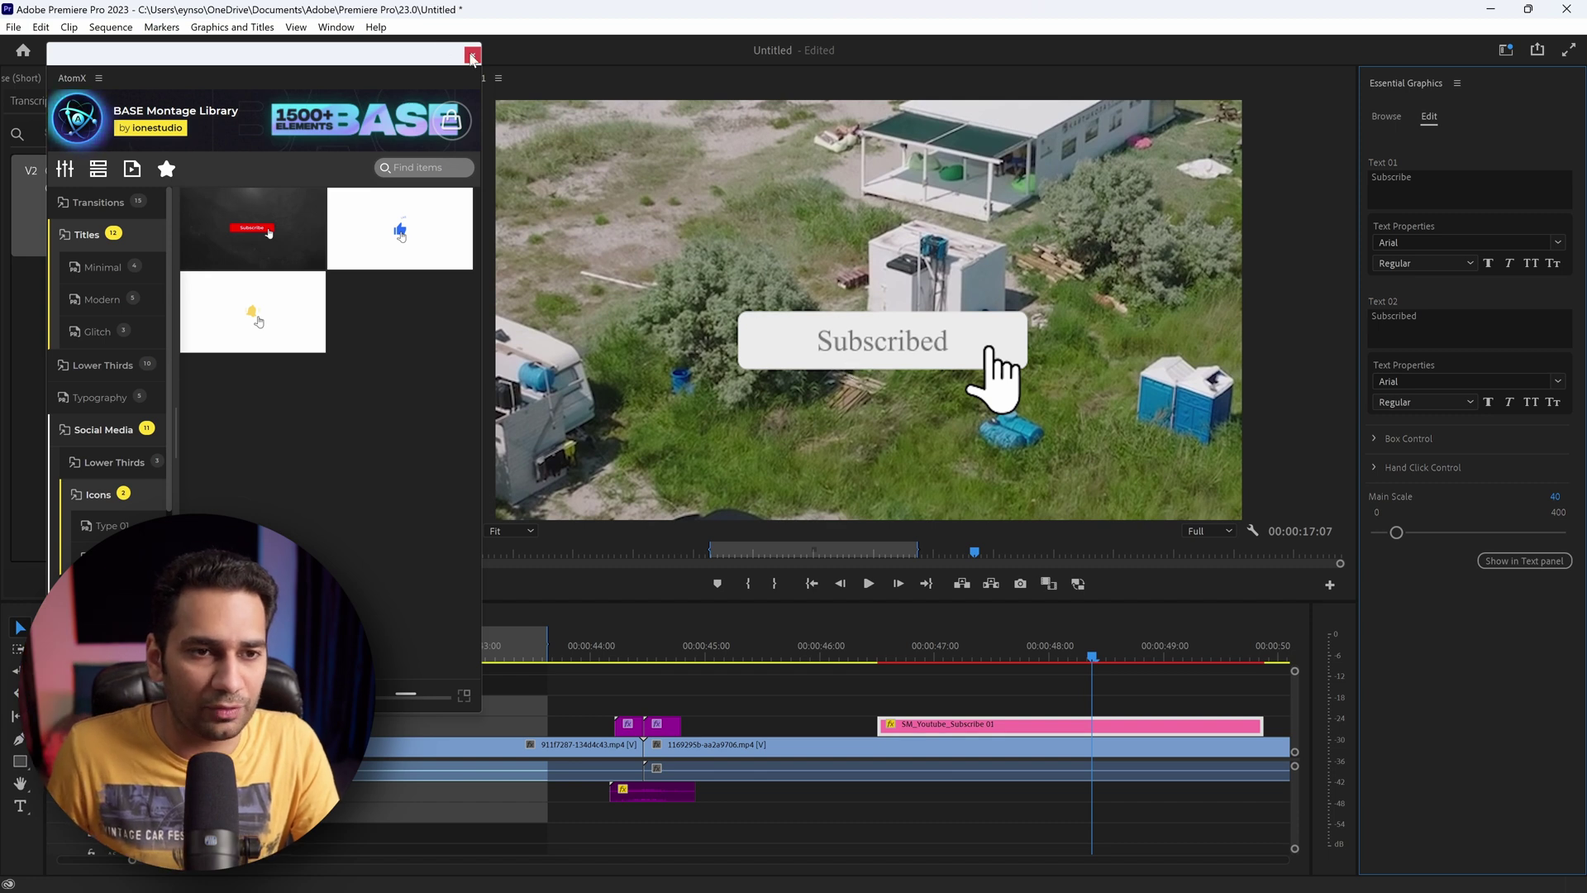
# - In Effect Controls, set the subscribe graphic's Motion Position to 320, 266 to lower it
pyautogui.click(472, 56)
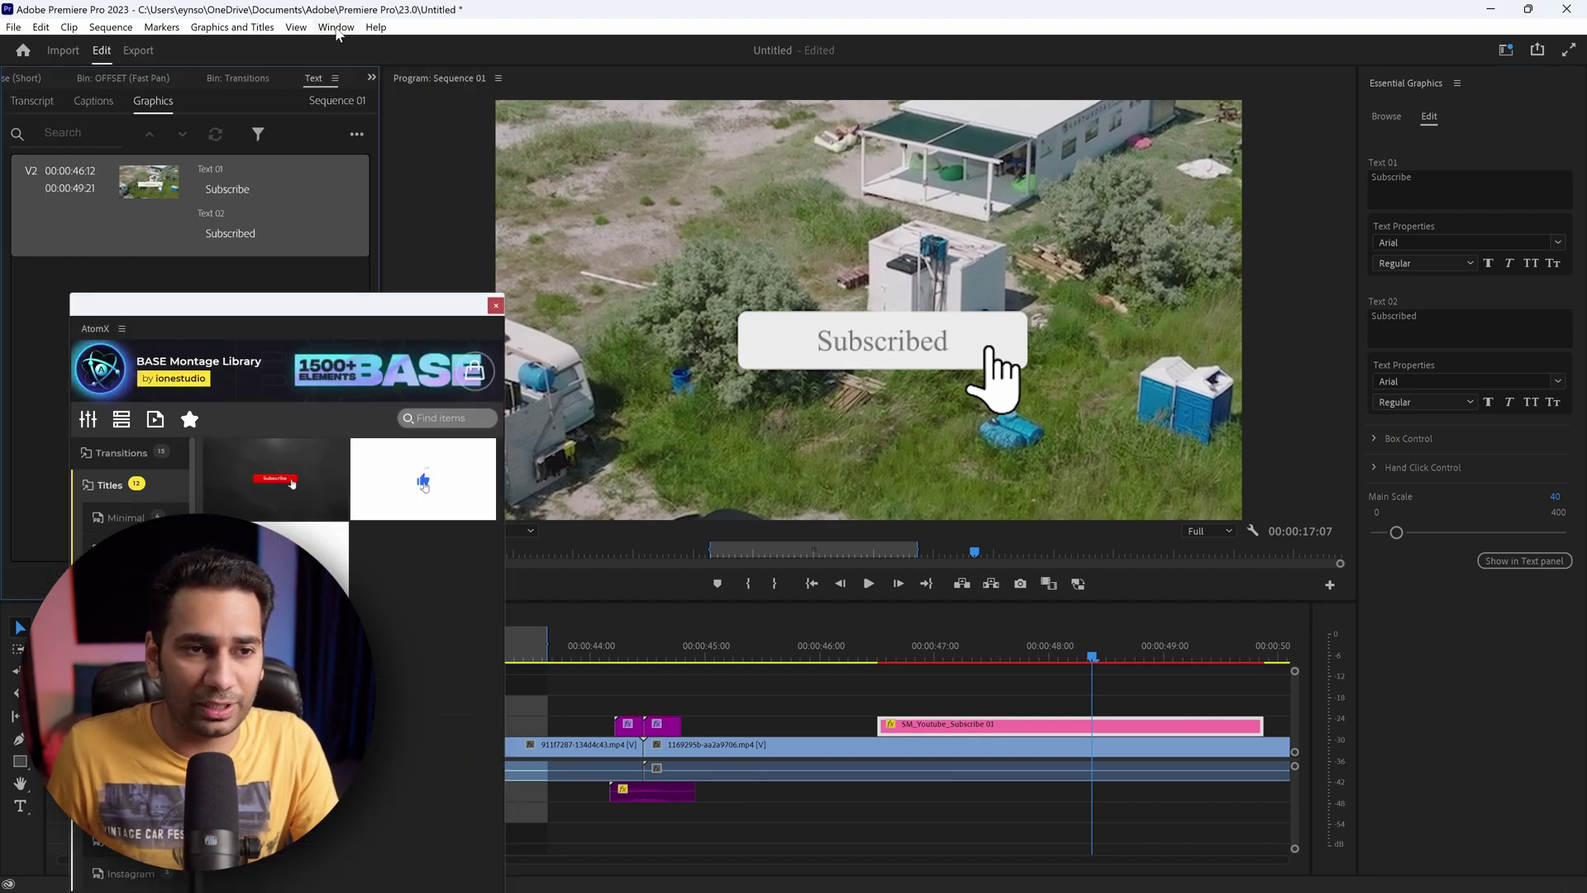
pyautogui.click(336, 29)
pyautogui.click(399, 248)
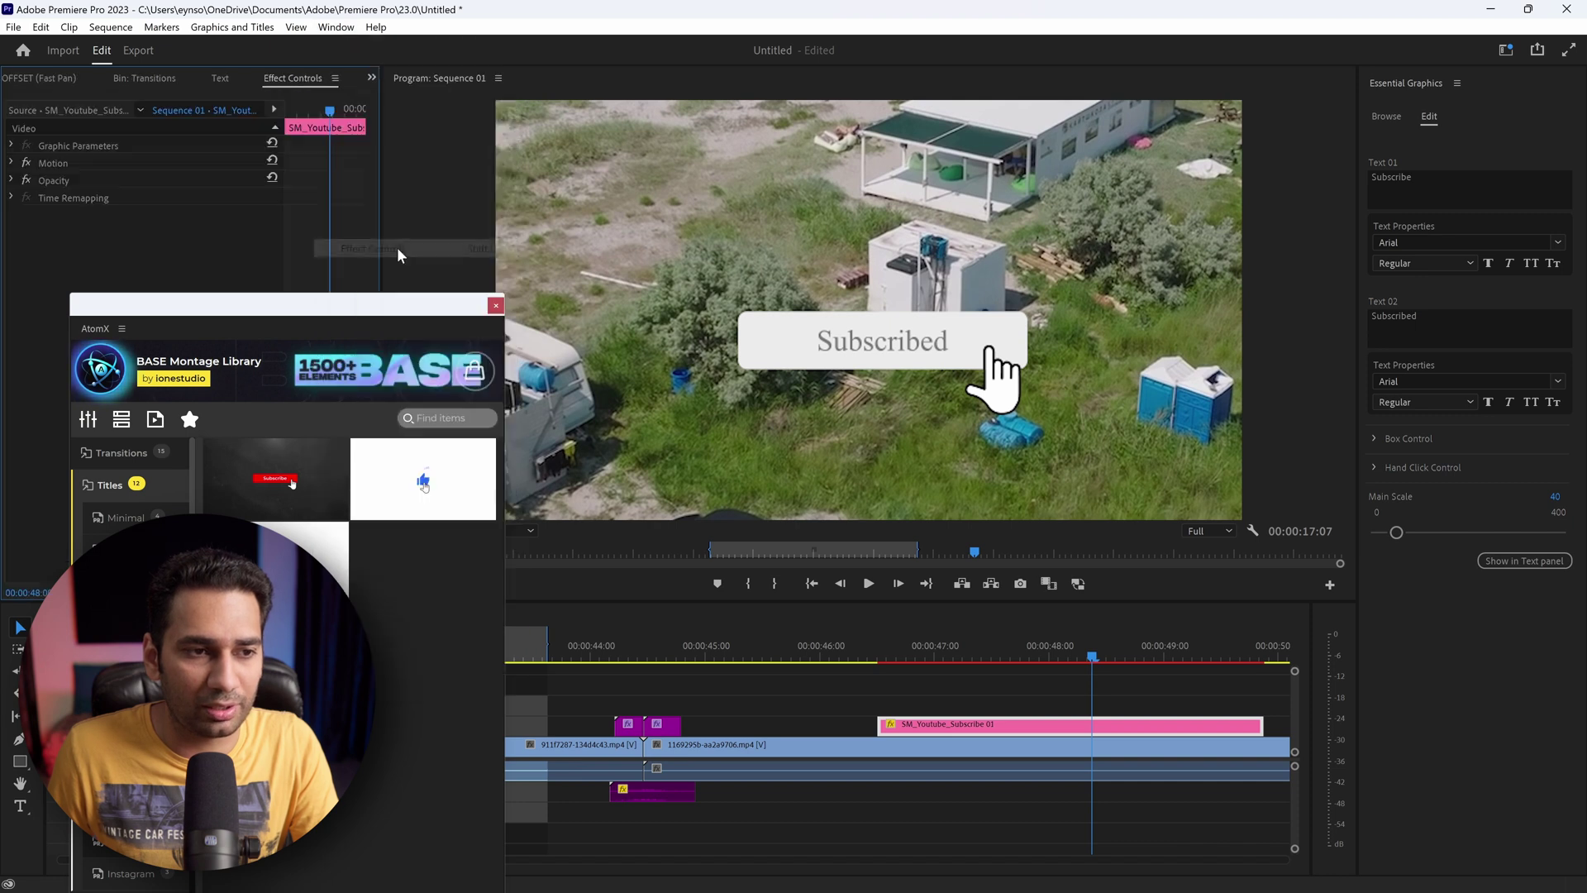
pyautogui.moveTo(177, 306); pyautogui.dragTo(182, 478)
pyautogui.click(10, 145)
pyautogui.click(11, 163)
pyautogui.moveTo(193, 179); pyautogui.dragTo(263, 180)
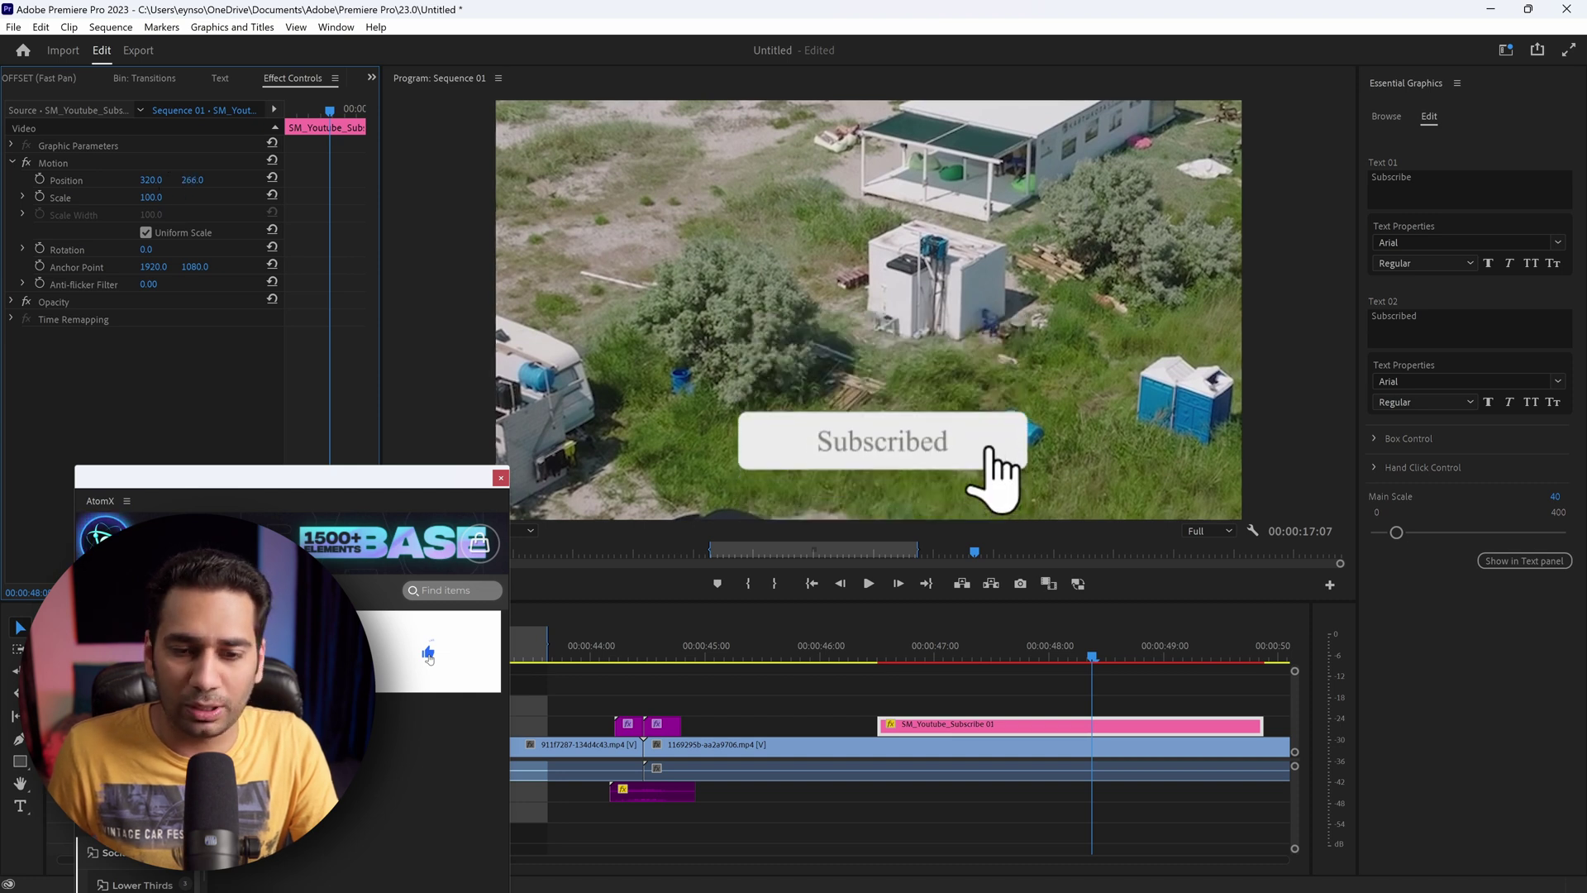
# - Preview the repositioned subscribe button from 00:00:46
pyautogui.click(821, 649)
pyautogui.press('space')
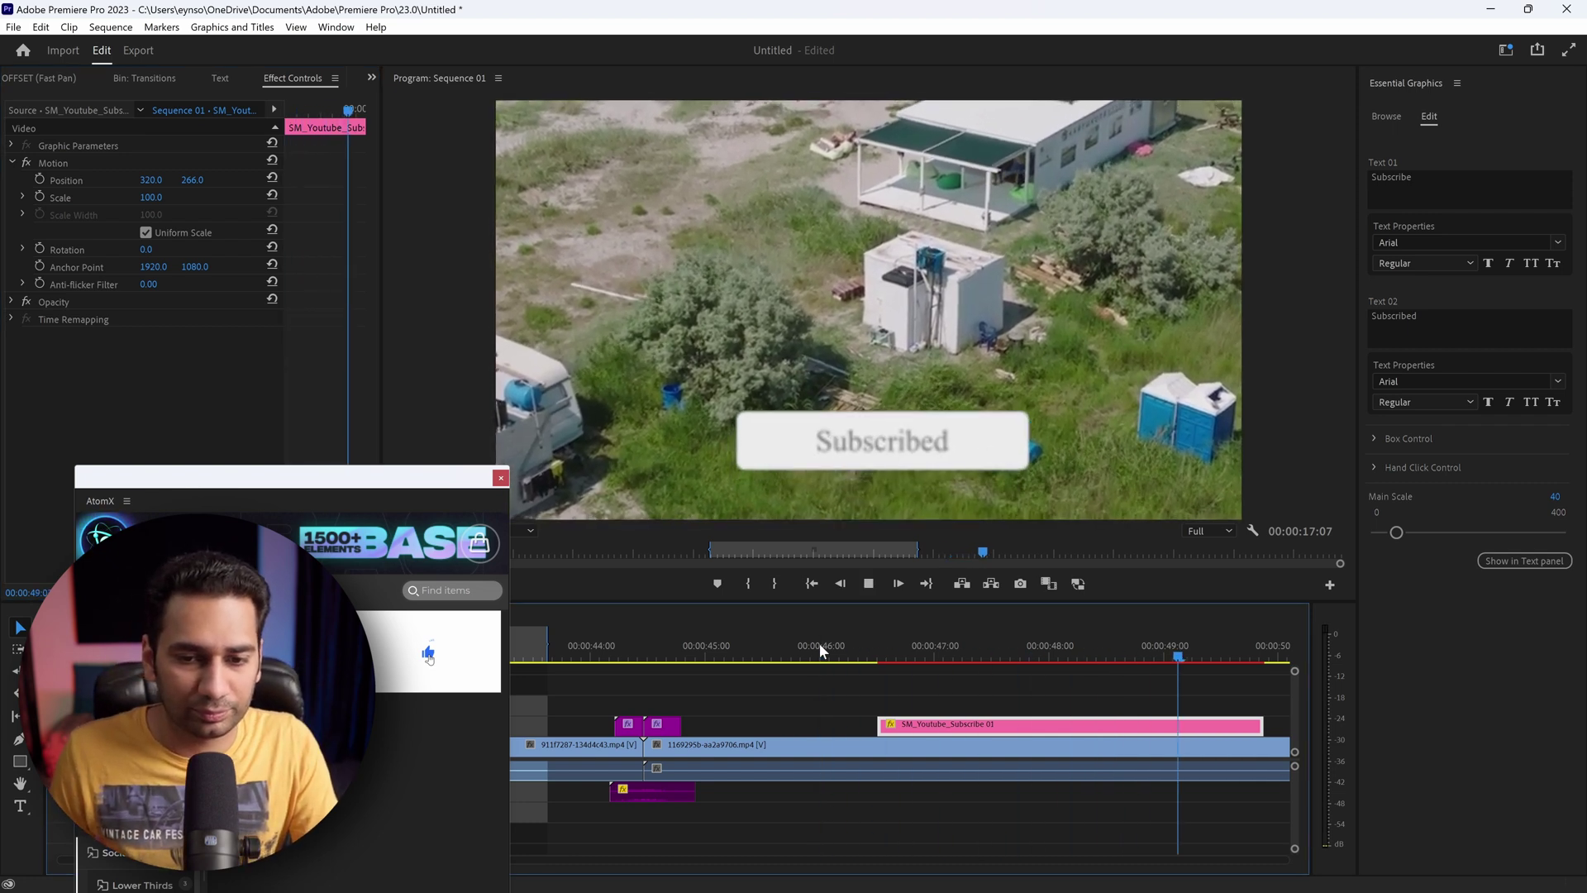
pyautogui.press('space')
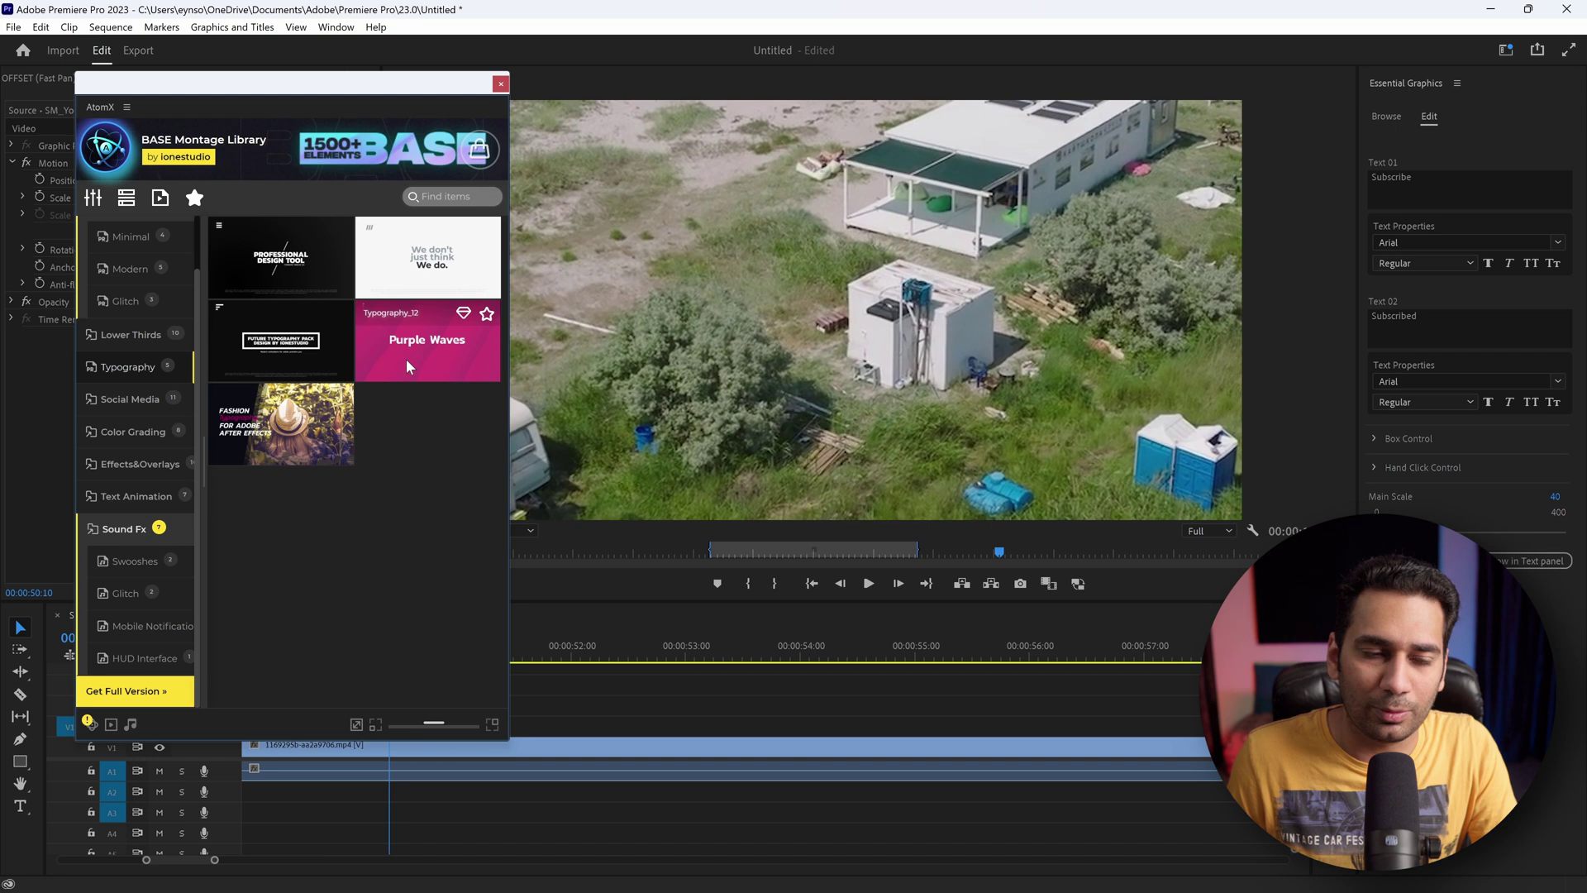
# - Add the Purple Waves and Fashion titles, close AtomX, and delete the Typography_12 clip
pyautogui.click(406, 361)
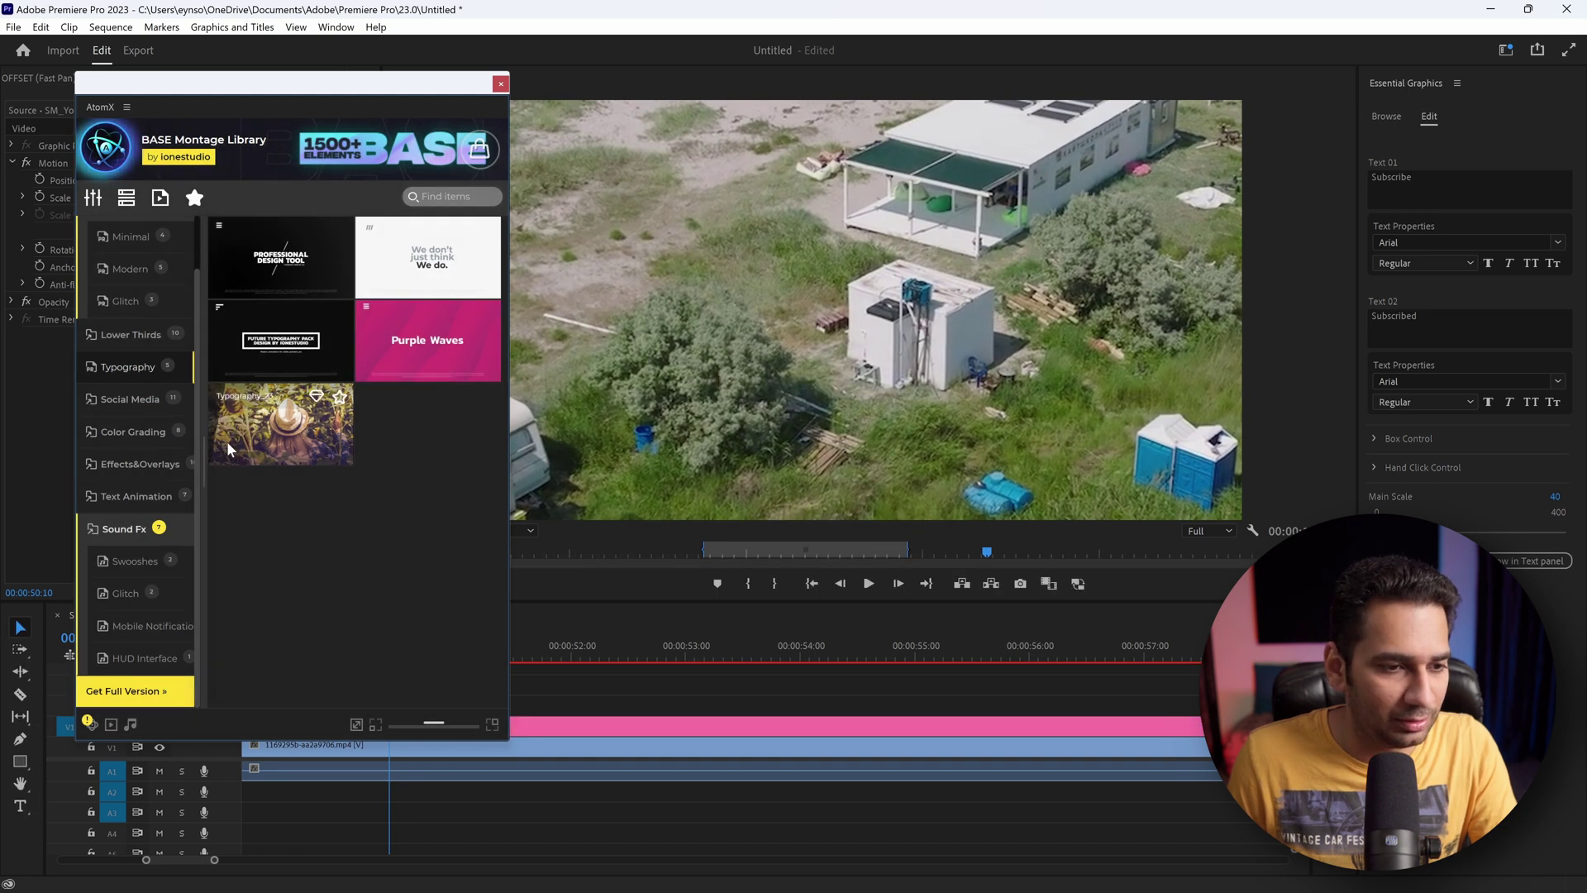
pyautogui.click(282, 446)
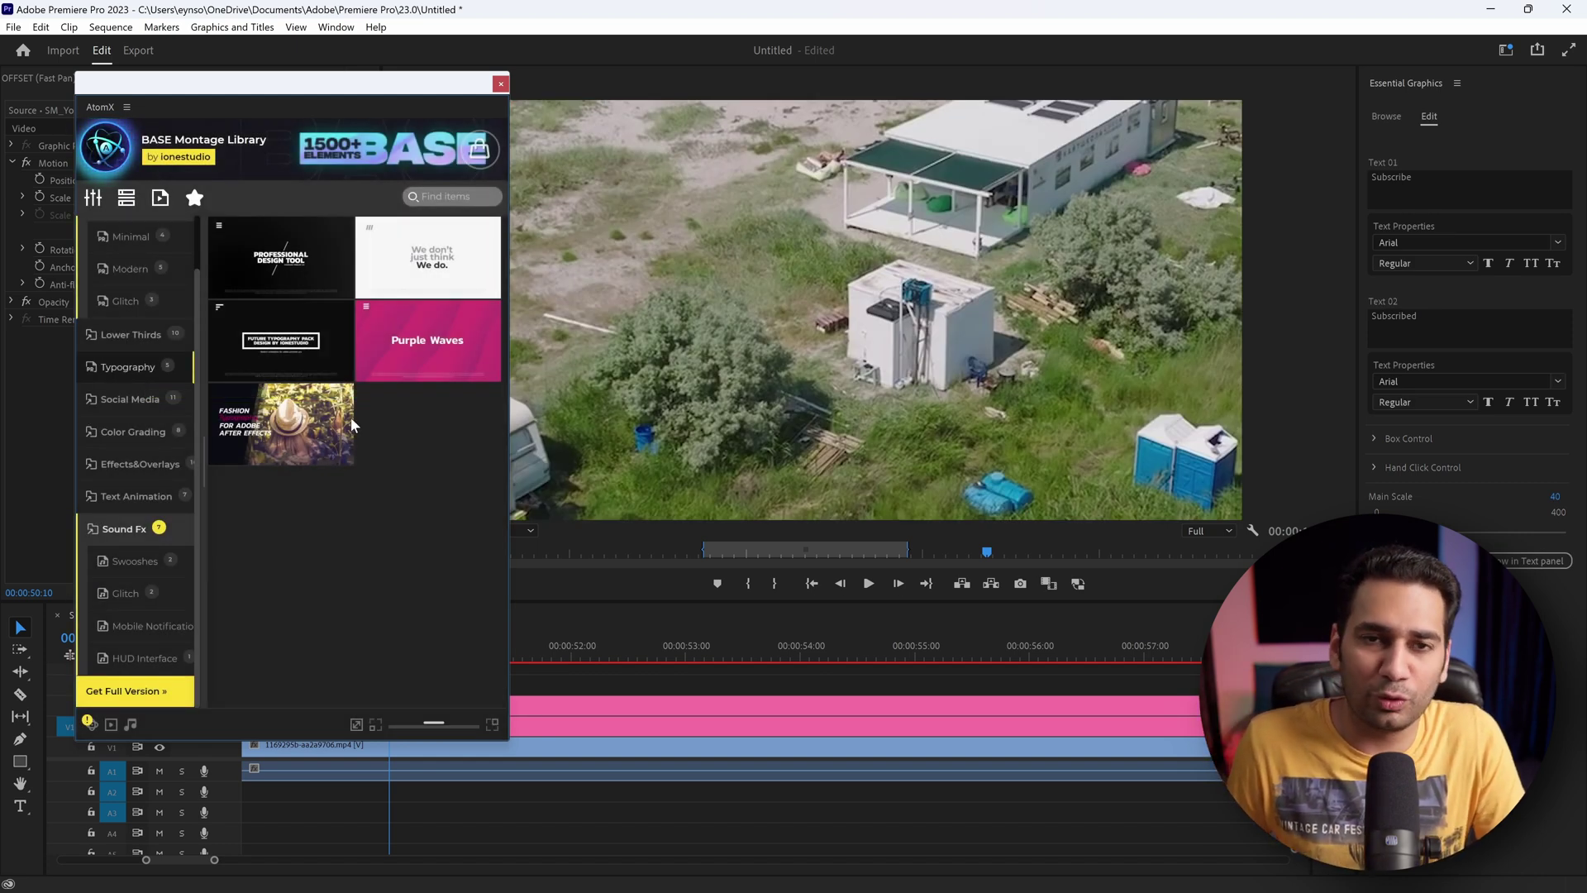
pyautogui.click(500, 83)
pyautogui.click(617, 730)
pyautogui.press('Delete')
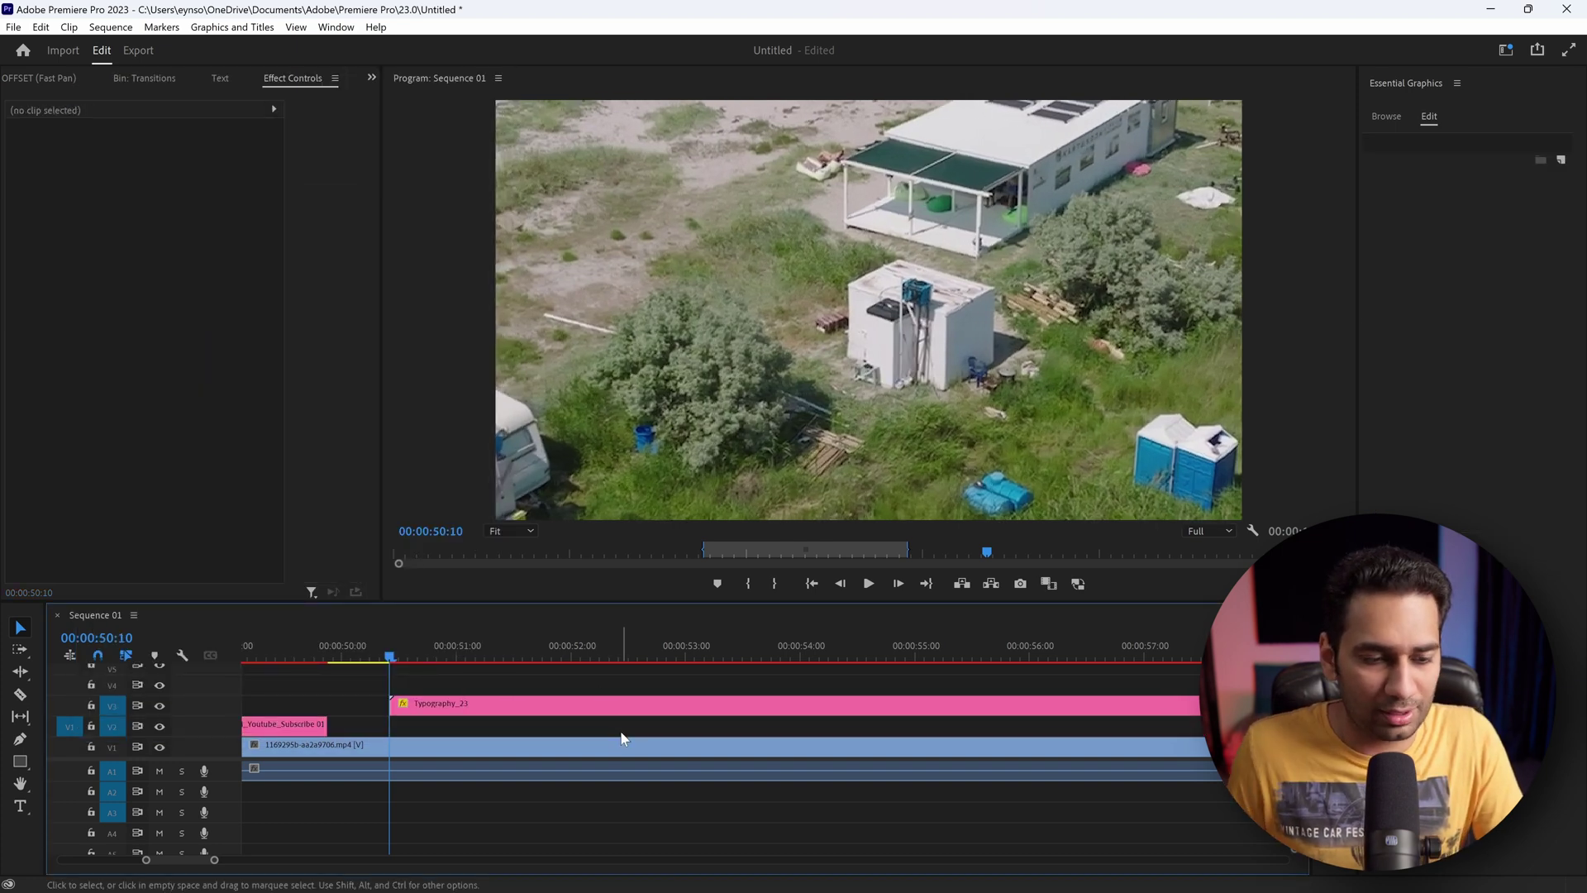
# - Move the Typography_23 clip down to track V2 and preview it from its start
pyautogui.moveTo(626, 710); pyautogui.dragTo(626, 729)
pyautogui.moveTo(389, 659); pyautogui.dragTo(371, 659)
pyautogui.press('space')
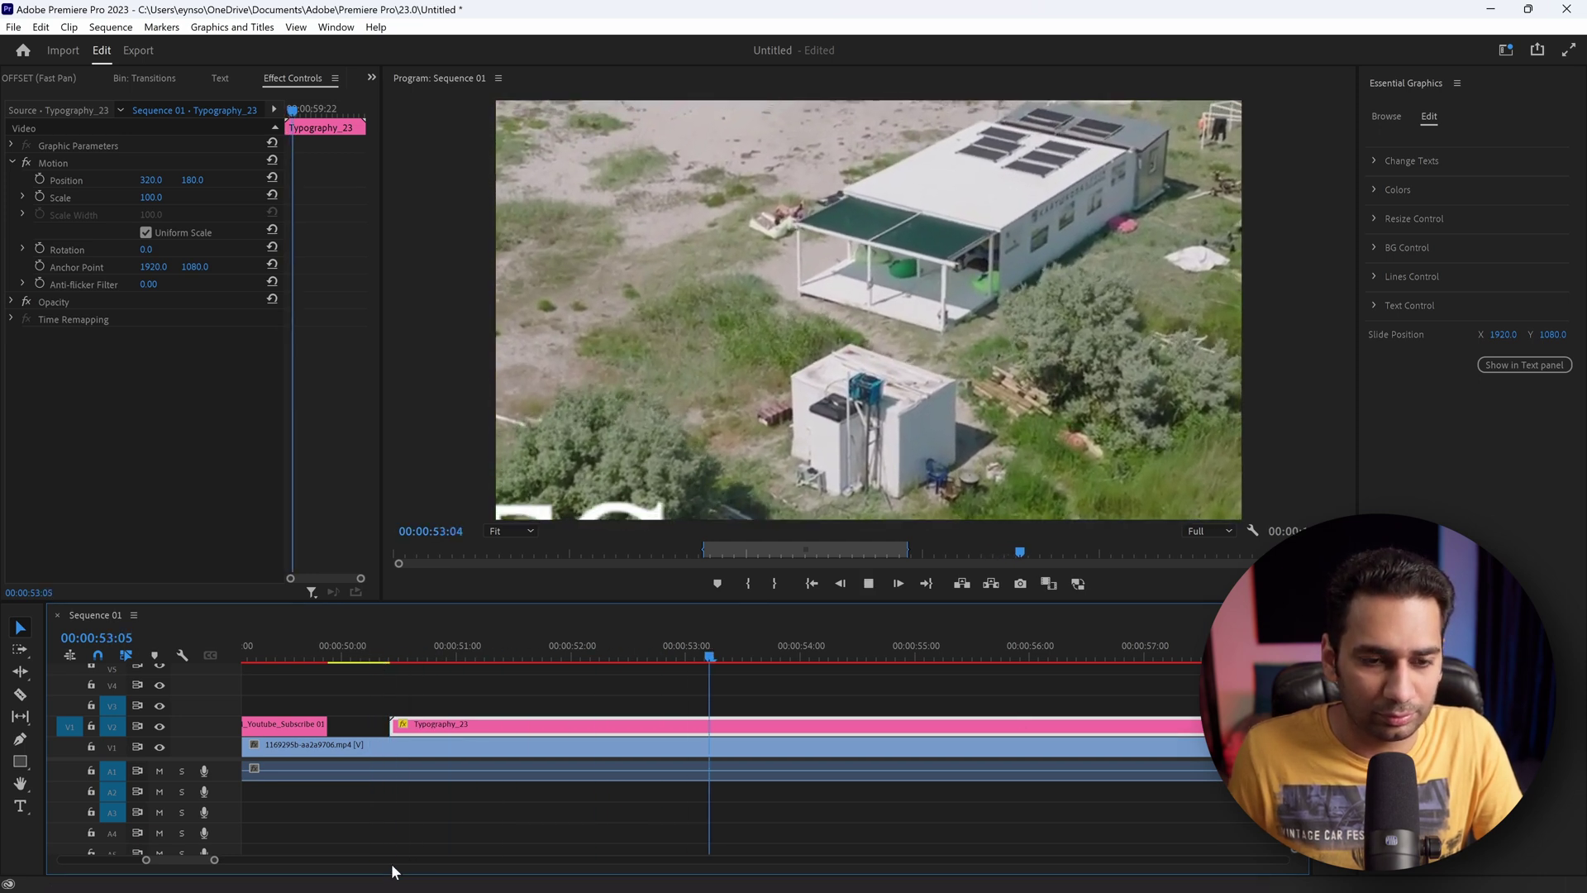
pyautogui.press('space')
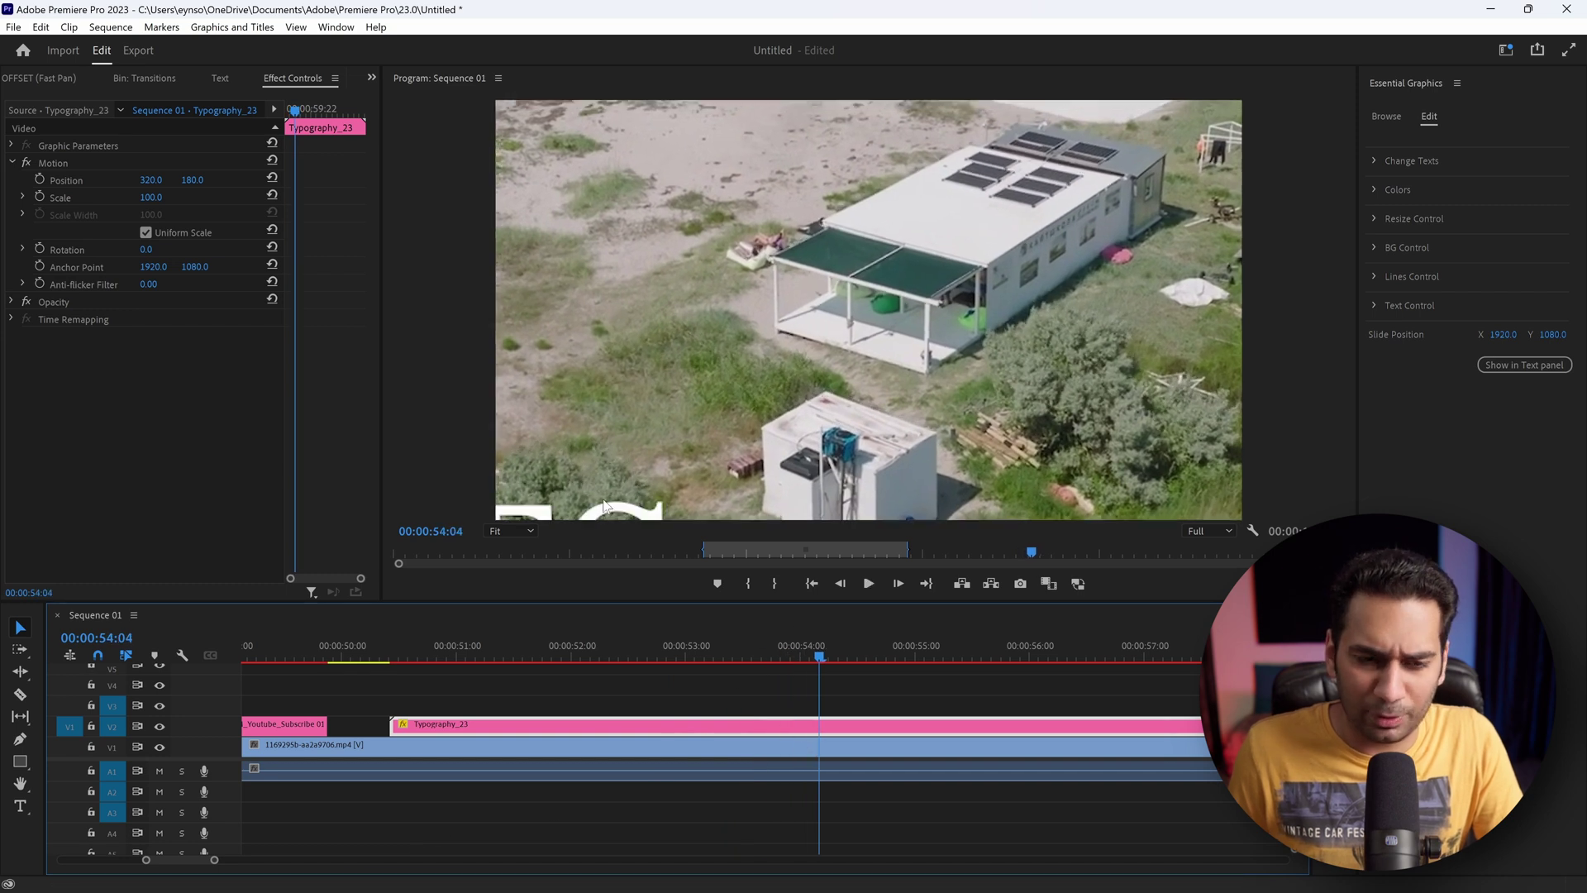
pyautogui.moveTo(214, 860); pyautogui.dragTo(254, 864)
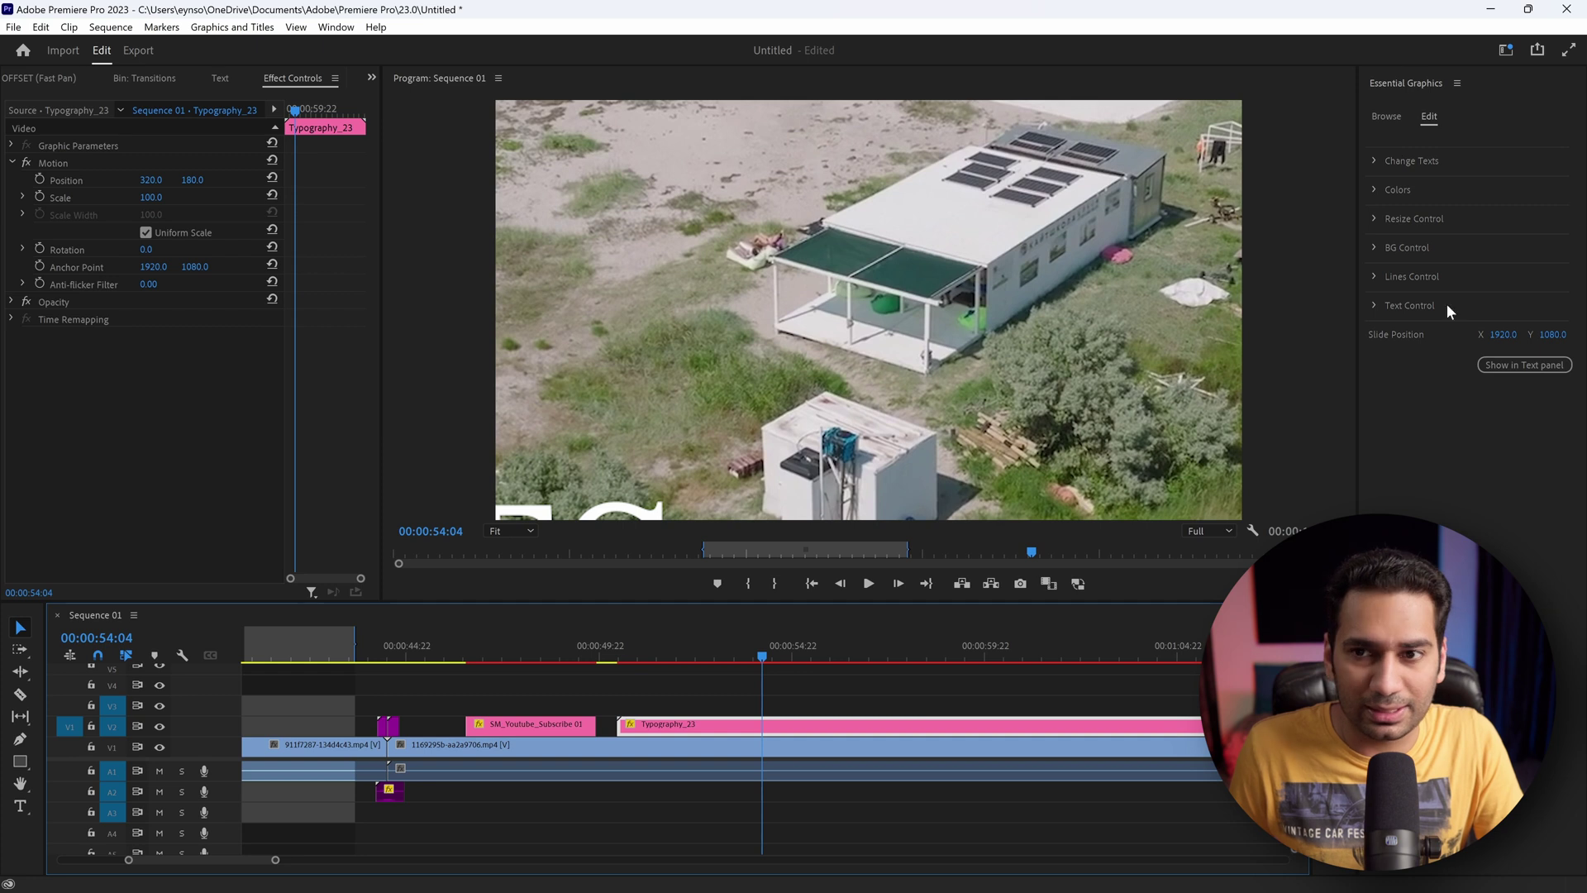
# - Set the title's Resize Control Slide Width to 620 in Essential Graphics
pyautogui.click(1376, 218)
pyautogui.moveTo(1560, 280); pyautogui.dragTo(1416, 305)
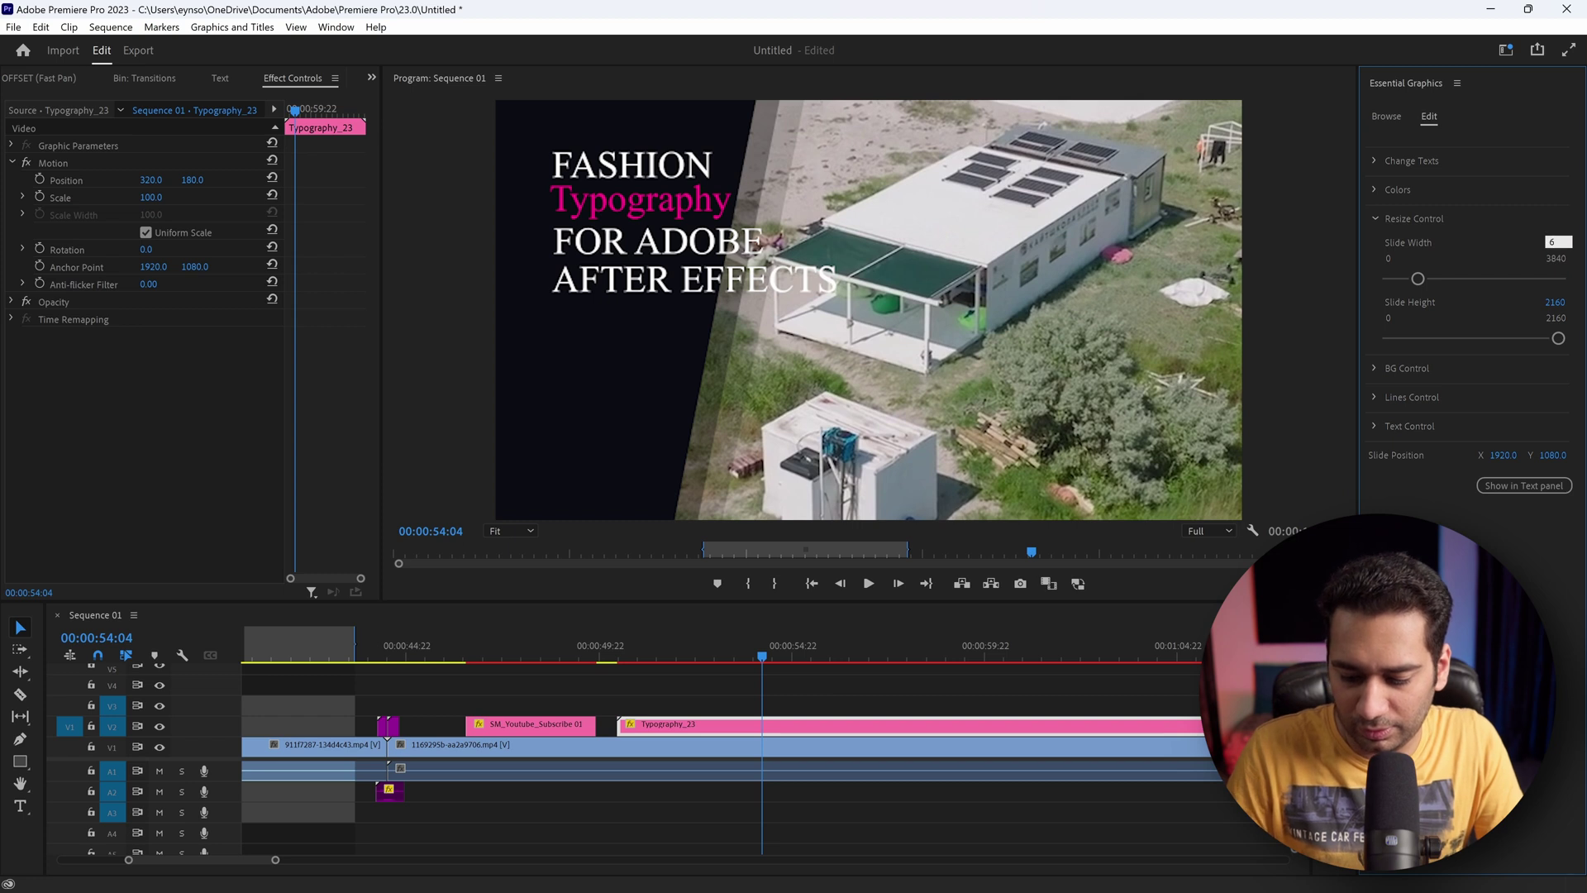
pyautogui.press('Return')
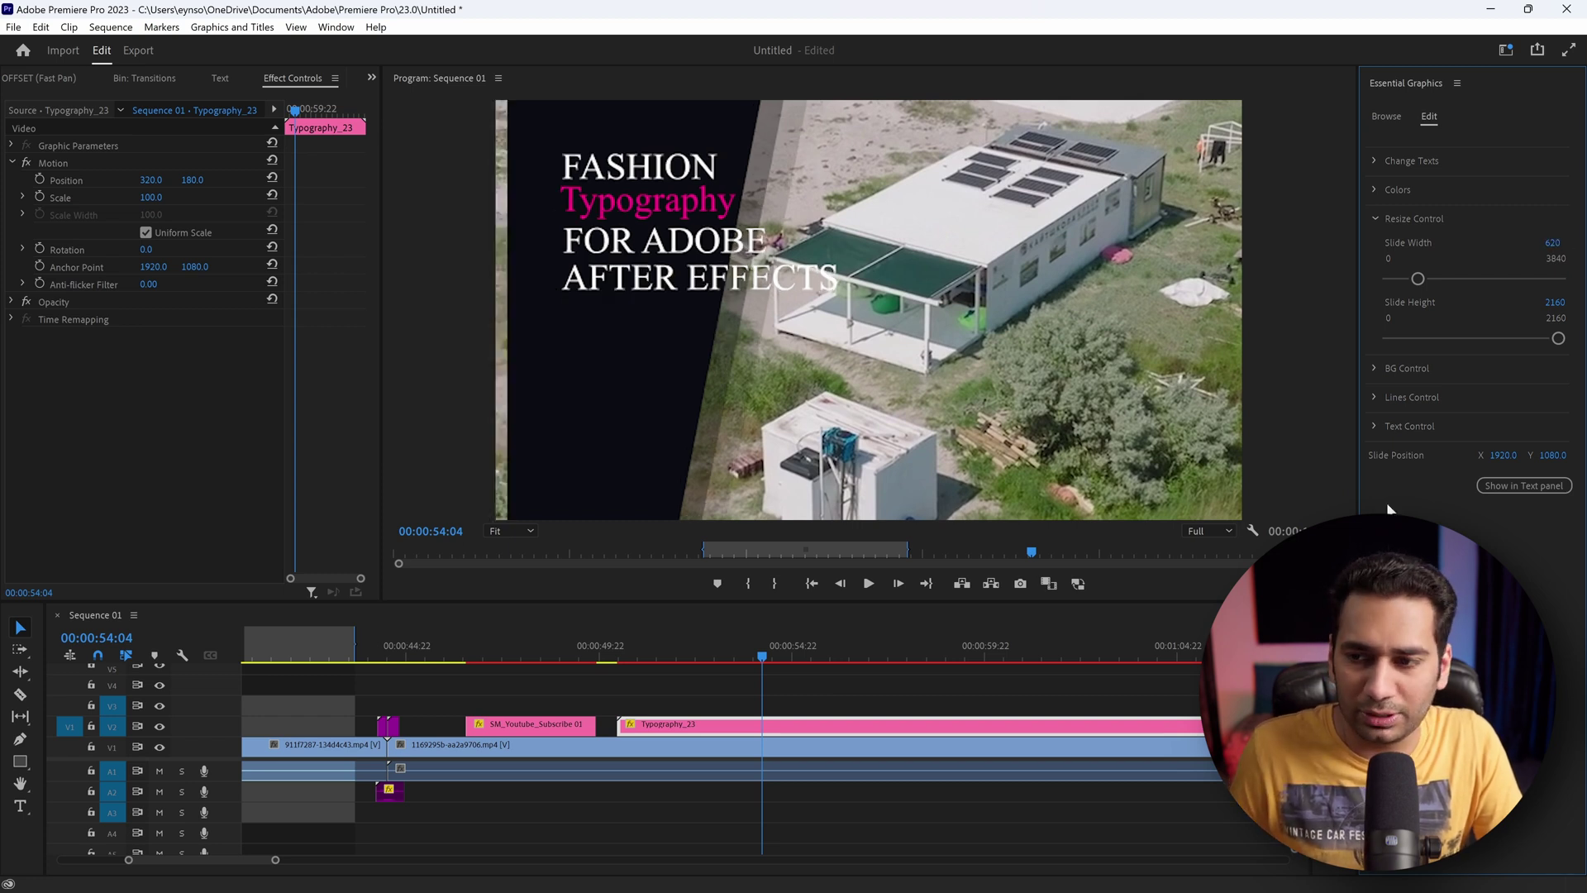